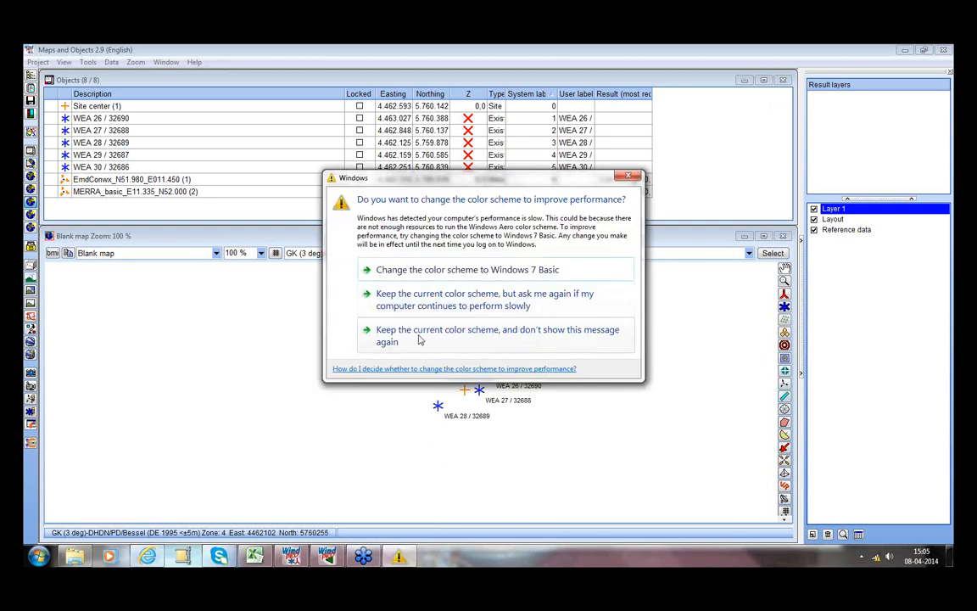
- Dismiss the Windows colour scheme prompt for good and review the turbine, production data and statistics settings of WTG WEA 29 / 32687
left_click(419, 338)
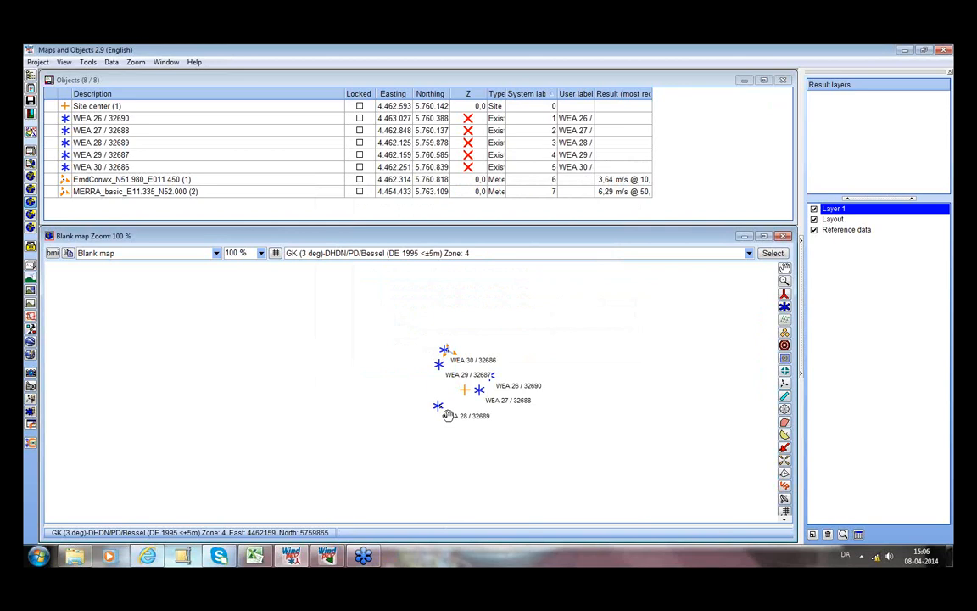
right_click(443, 367)
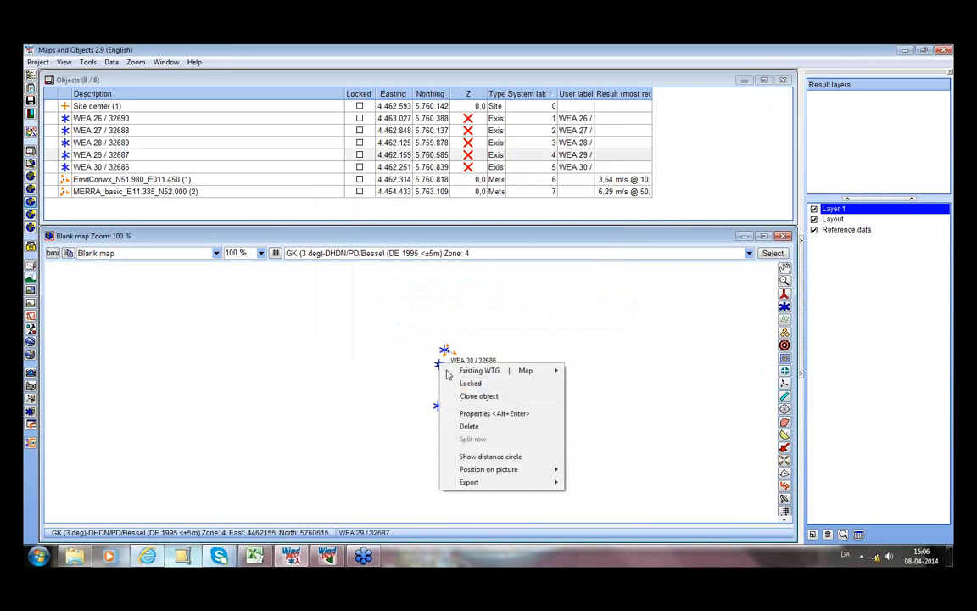
left_click(489, 412)
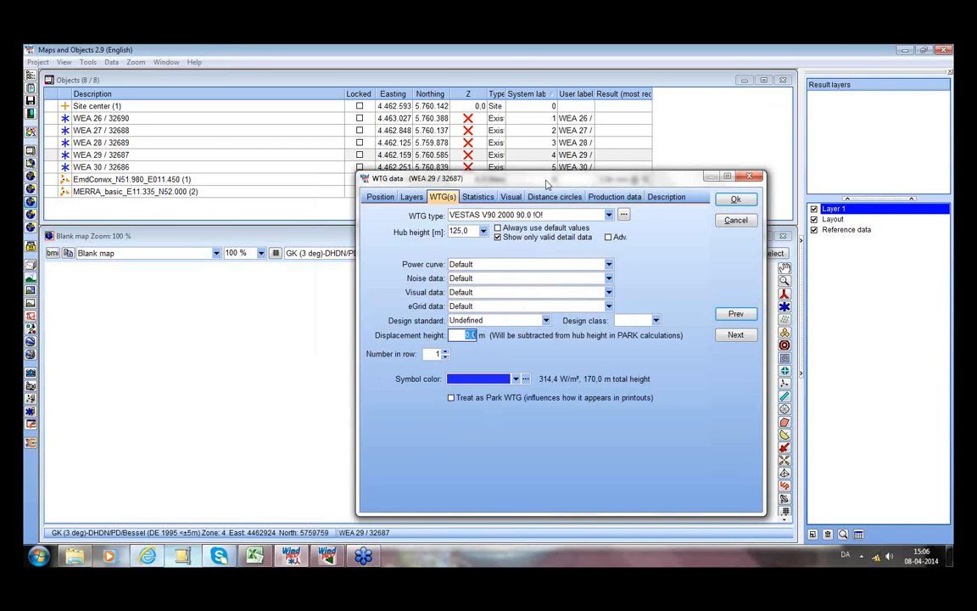
left_click_drag(547, 185, 529, 178)
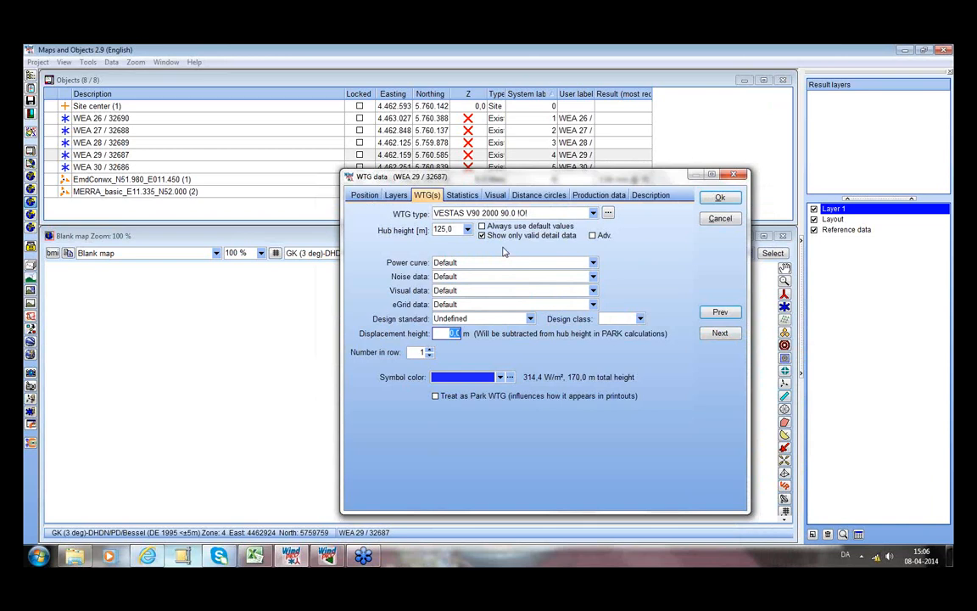
left_click(604, 198)
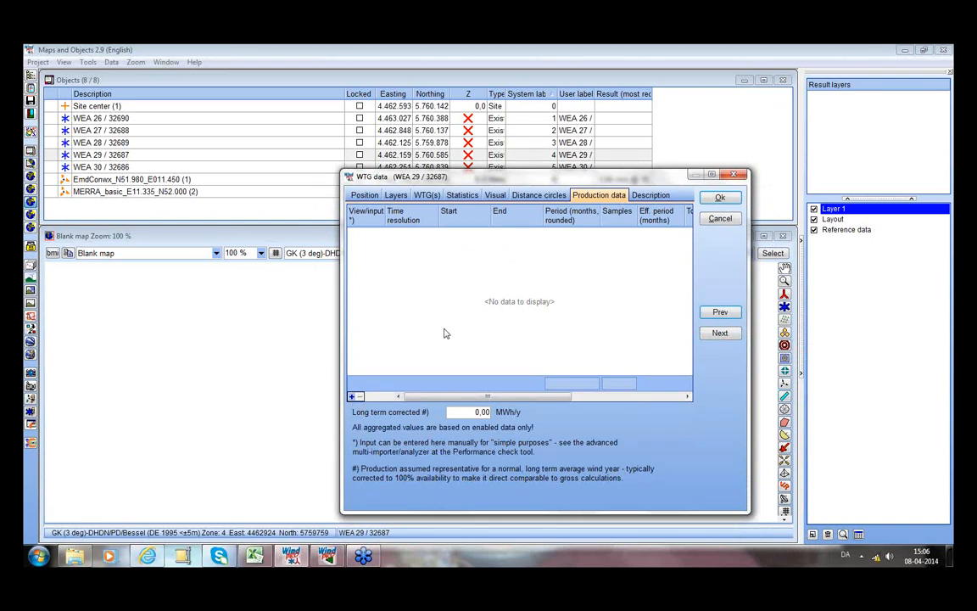
left_click(463, 196)
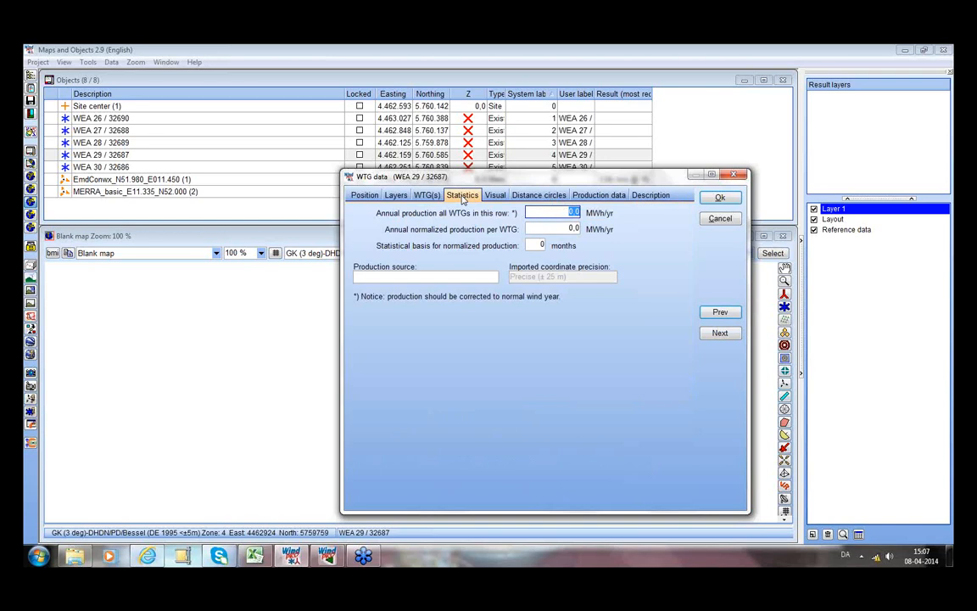
left_click(719, 218)
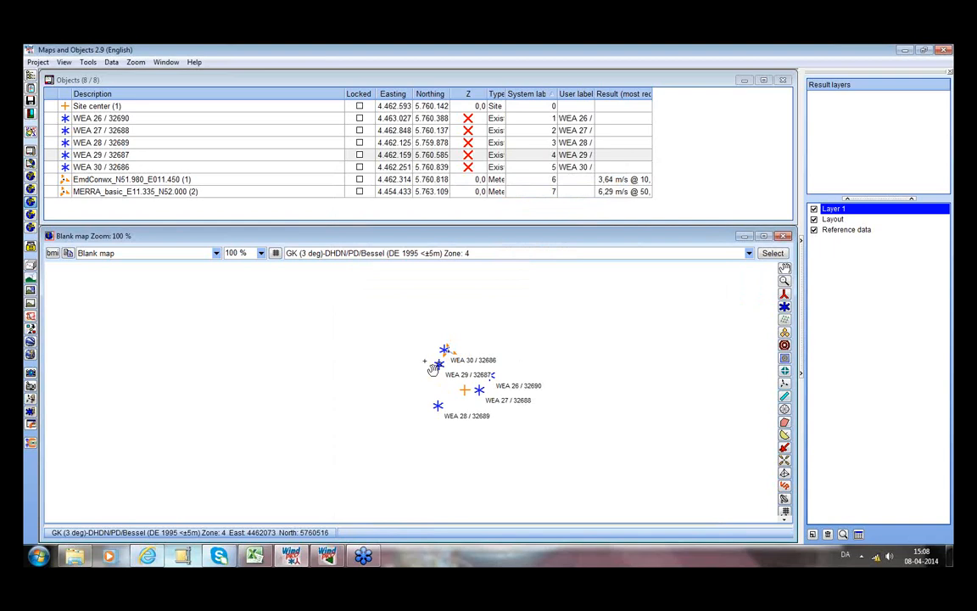
- View the turbines' location on the Tyskland_indeksregioner wind index map and return to the blank map
left_click(31, 190)
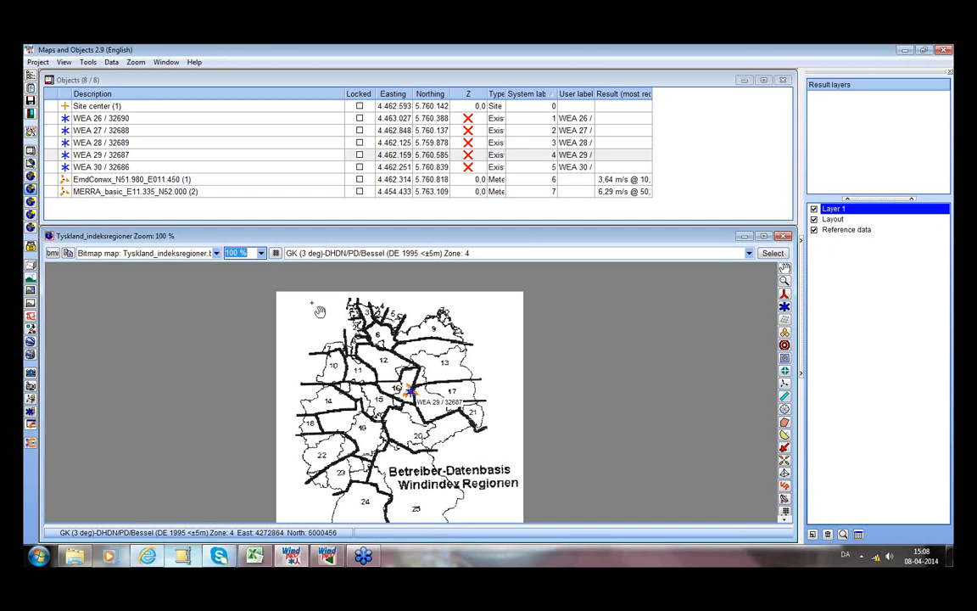
left_click(30, 203)
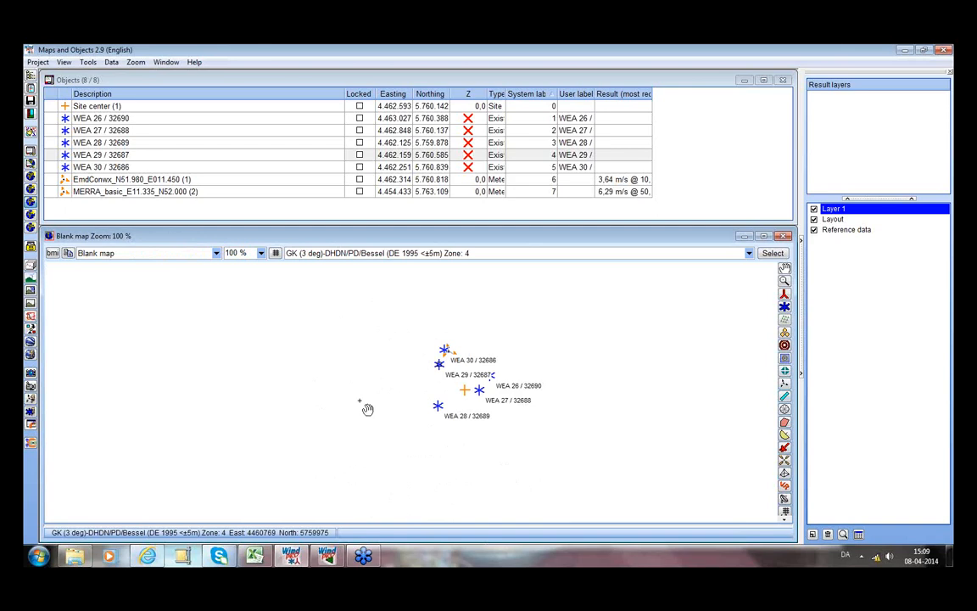
- Inspect the 50 m time series of the MERRA_basic_E11.335_N52.000 meteorological object
left_click_drag(247, 313, 485, 428)
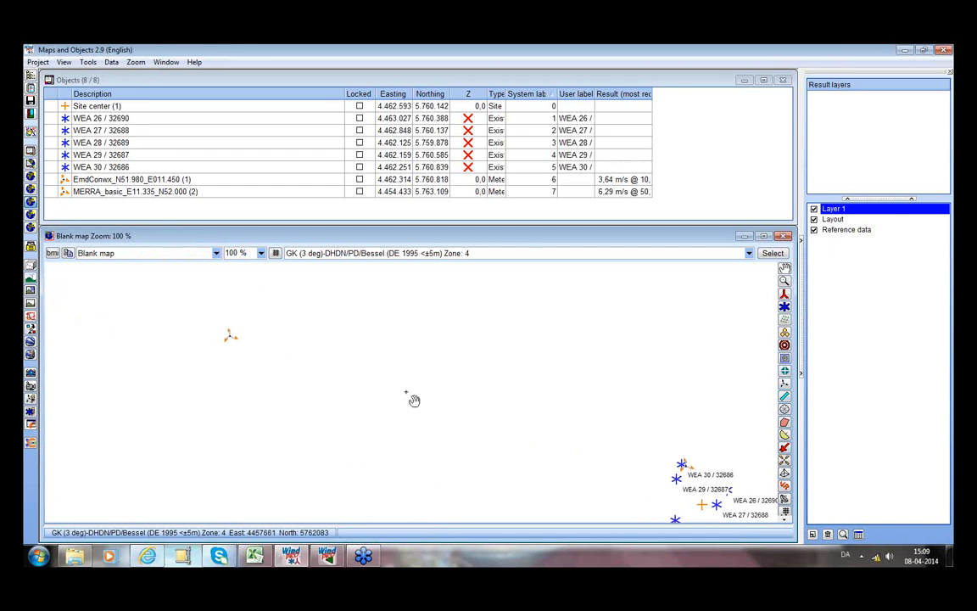
right_click(234, 340)
left_click(264, 383)
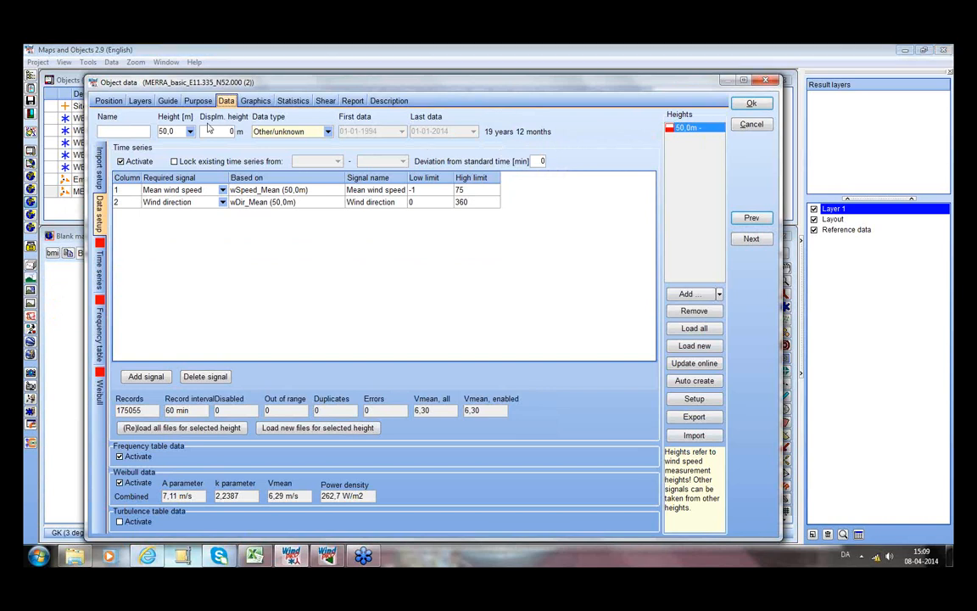
left_click(101, 267)
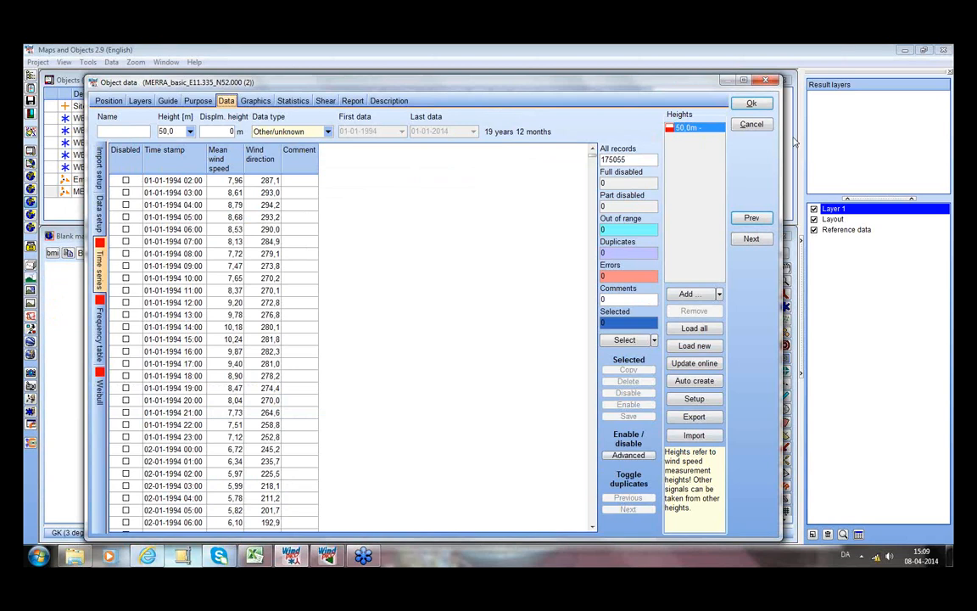
left_click(751, 102)
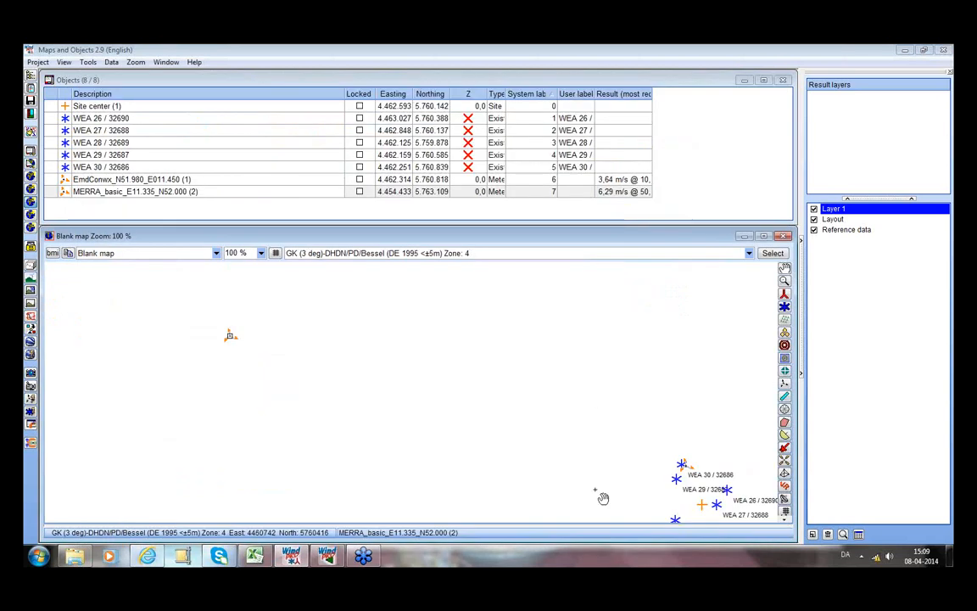
- Inspect the 100 m data setup and time series of the EmdConwx_N51.980_E011.450 meteorological object
left_click_drag(602, 497, 419, 440)
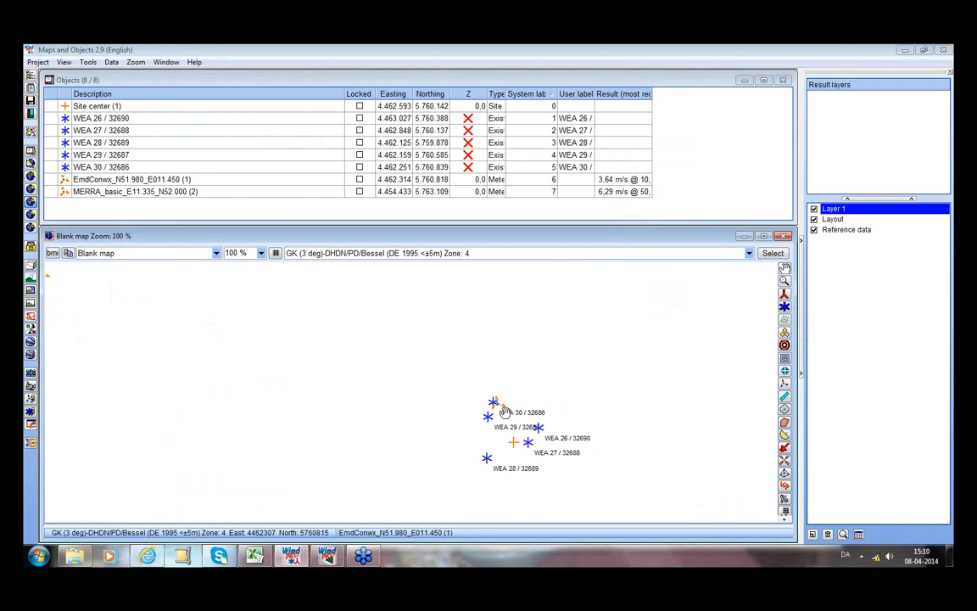
left_click(504, 411)
right_click(499, 406)
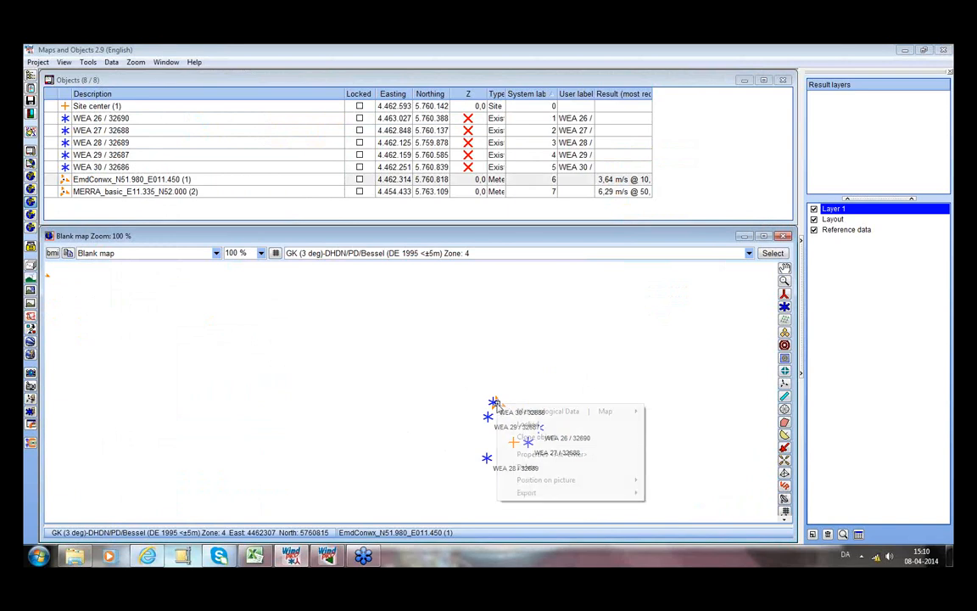
left_click(537, 454)
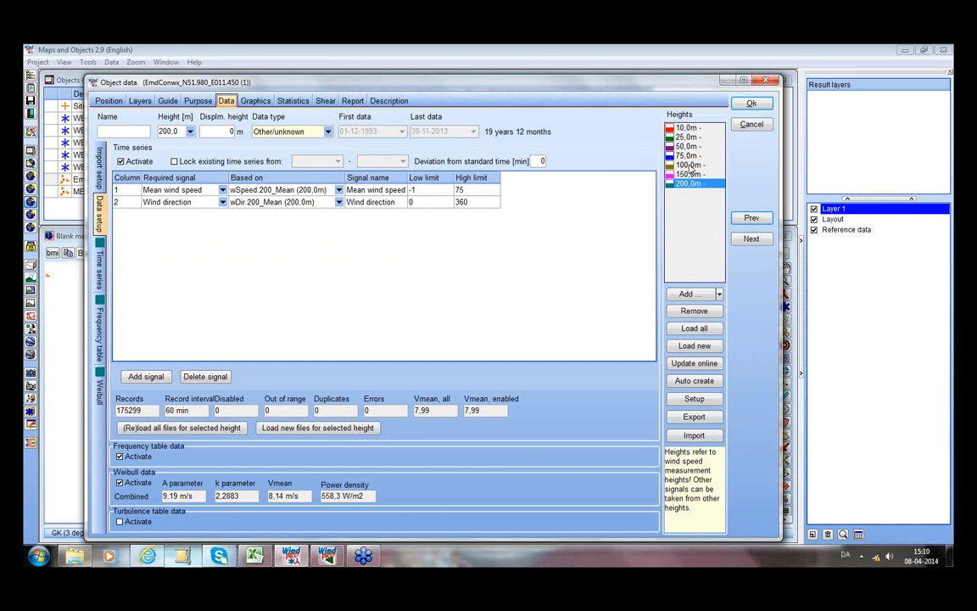
left_click(688, 166)
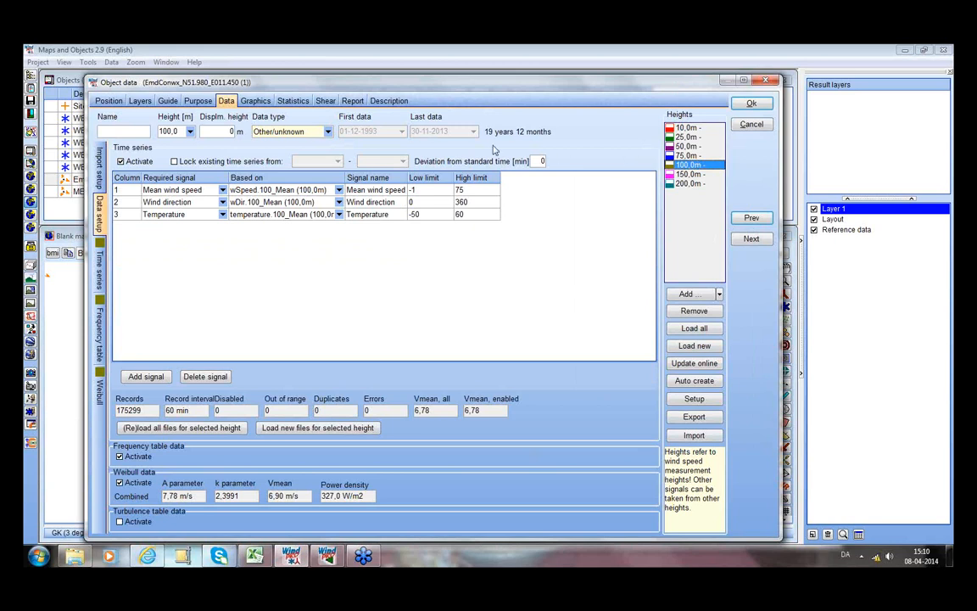
left_click(99, 268)
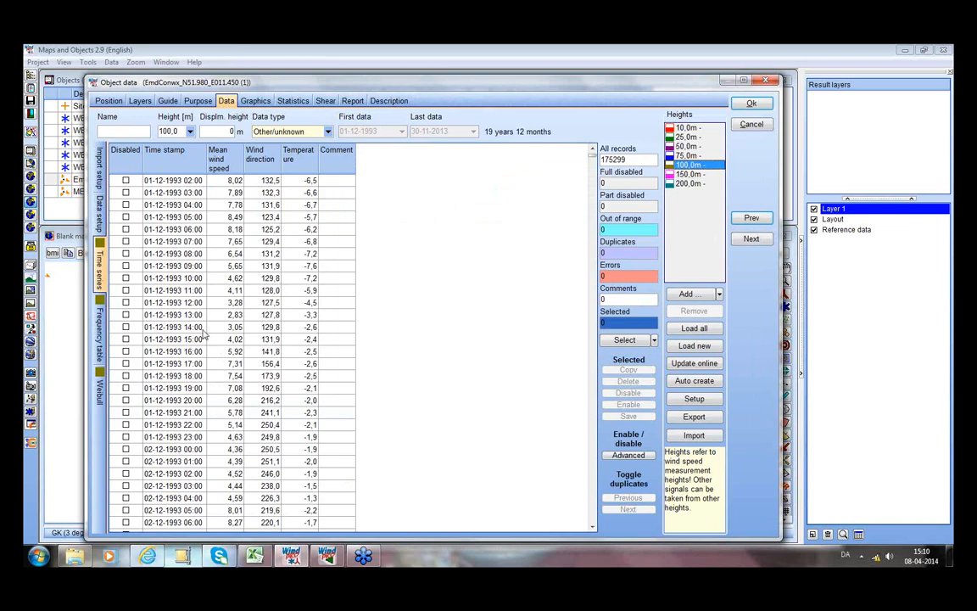
left_click(750, 104)
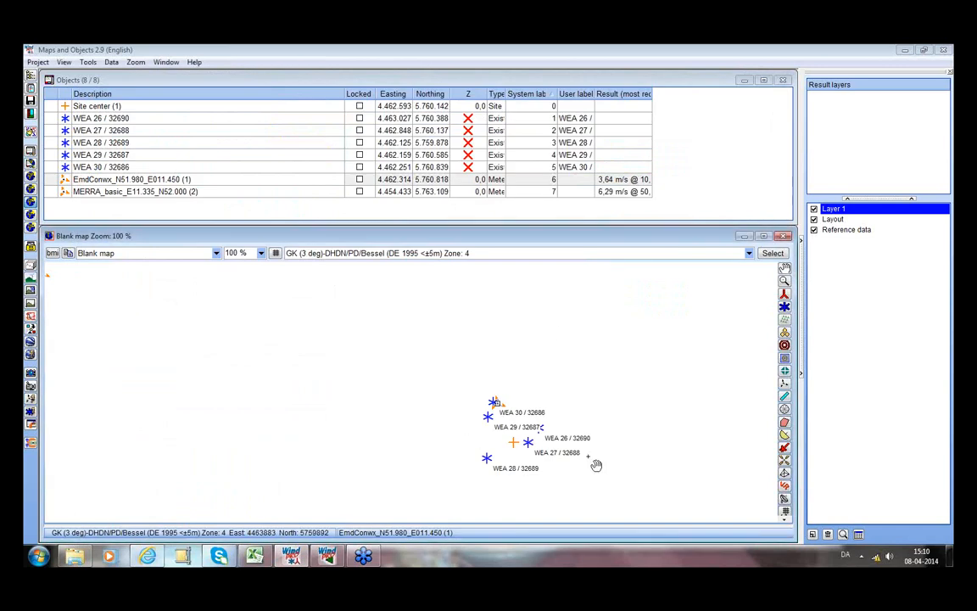
left_click_drag(202, 340, 286, 362)
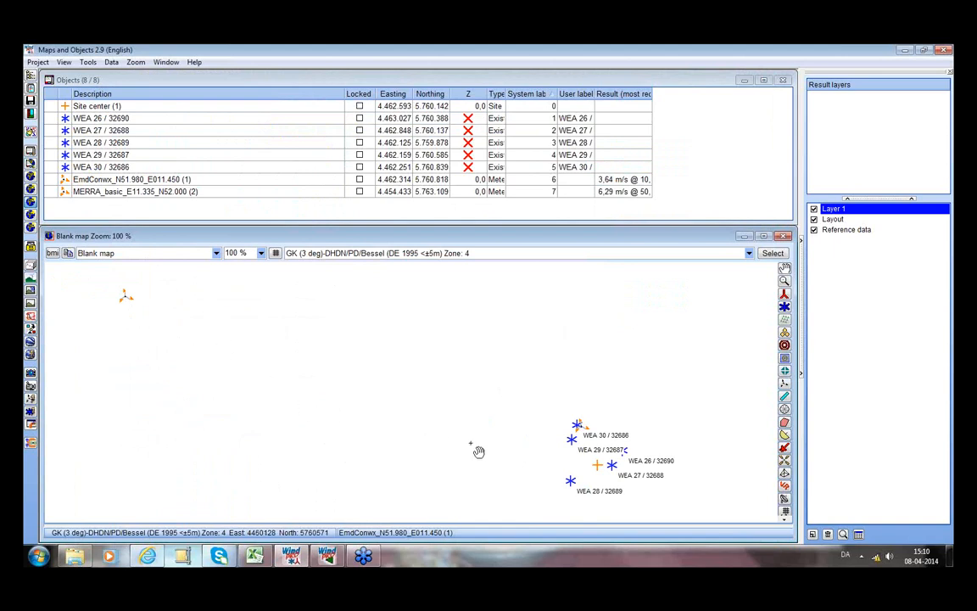
left_click_drag(431, 407, 388, 376)
mouse_move(234, 331)
left_mouse_down()
mouse_move(268, 362)
mouse_move(241, 339)
left_mouse_up()
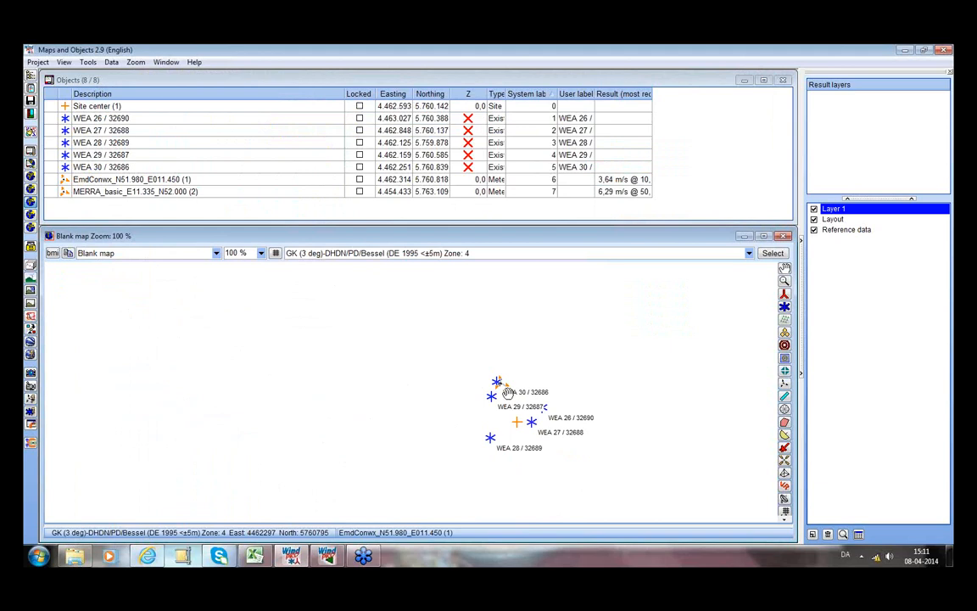
left_click_drag(336, 348, 361, 368)
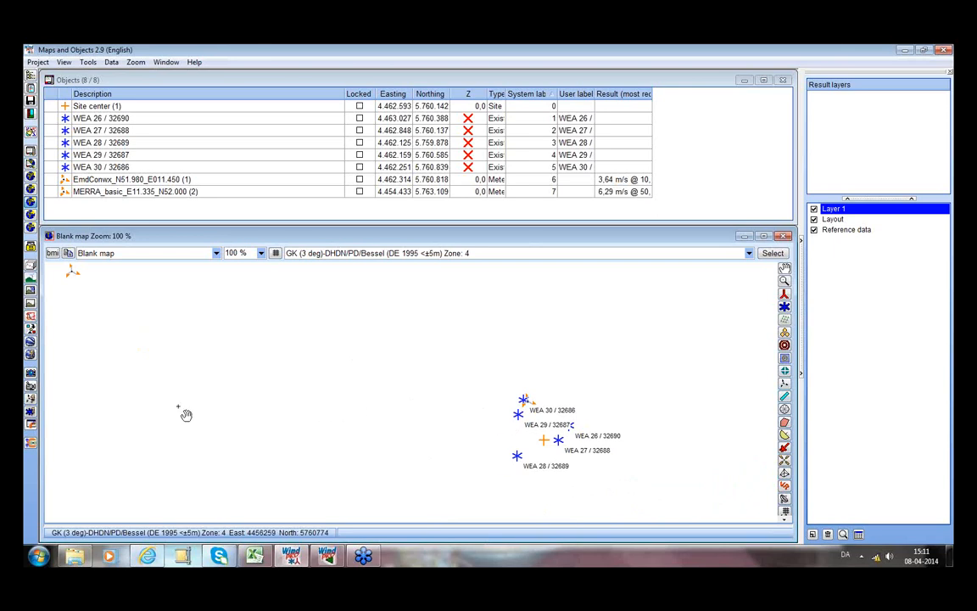
- Start the Performance Check tool with a new profile named Monthly production
left_click(30, 413)
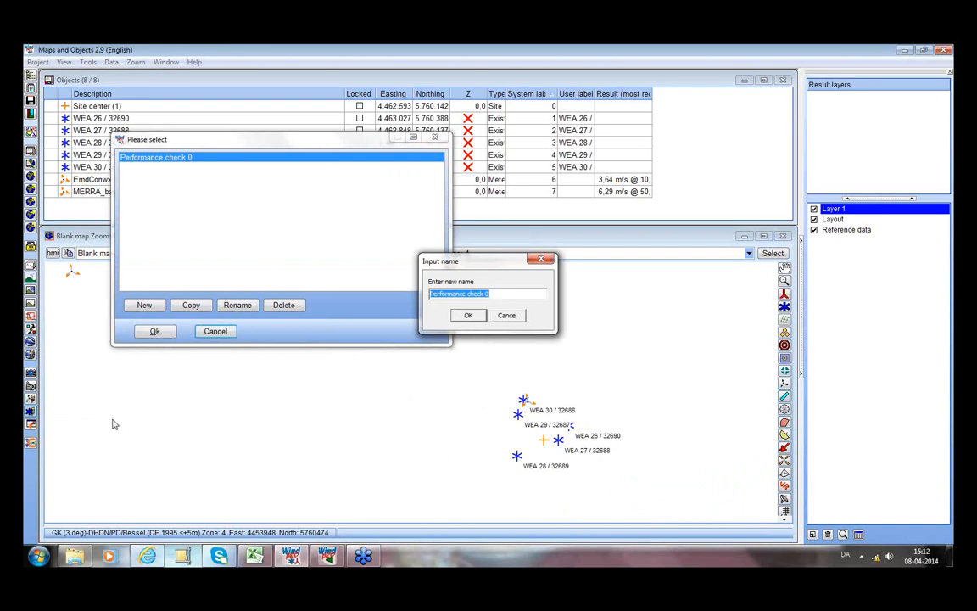
type("Monthly production")
key("Return")
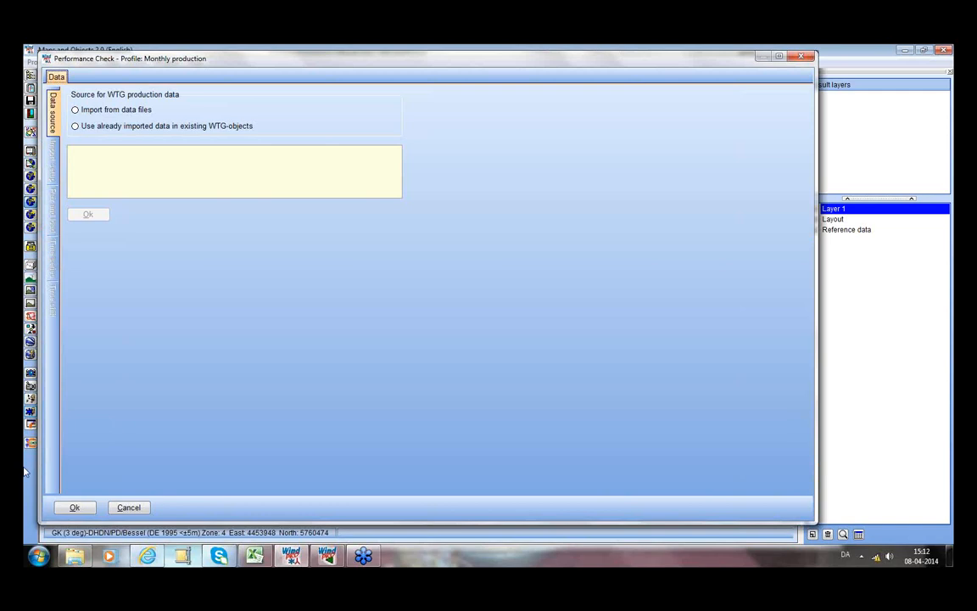
- Switch to Windows Explorer, examine the layout of Project x - Monthly Production.txt in Notepad, and close the file
left_click(74, 563)
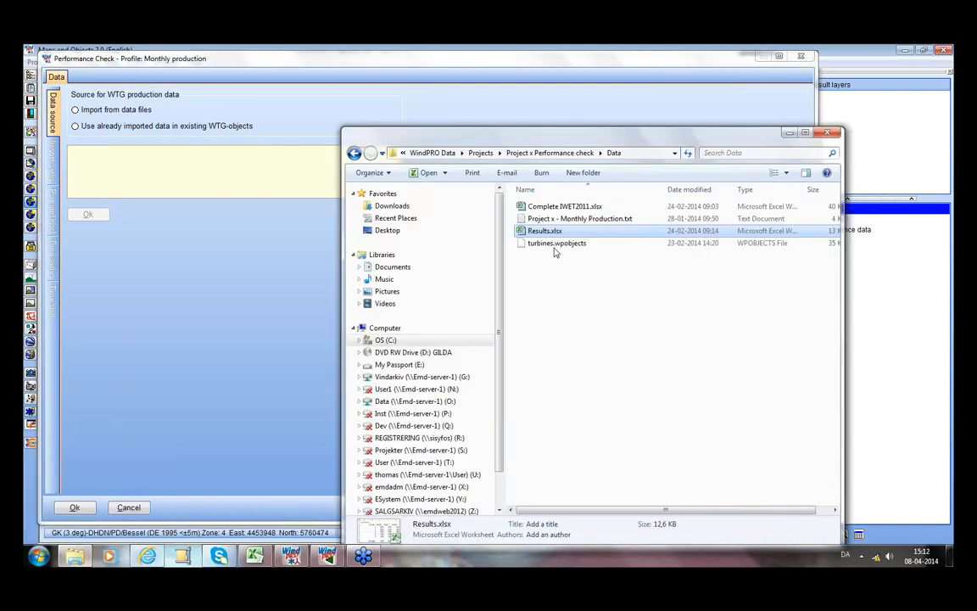
left_click(572, 219)
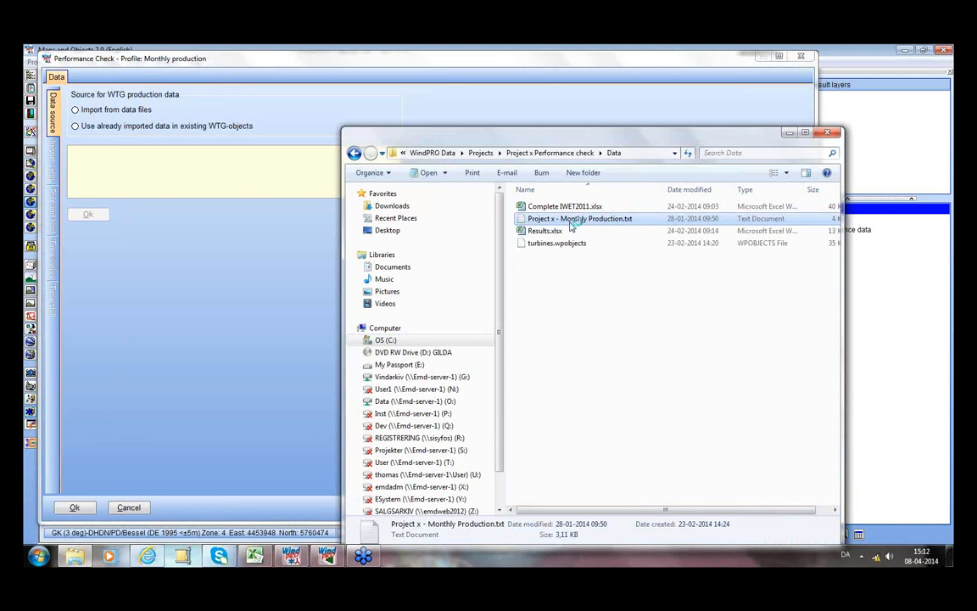
double_click(570, 222)
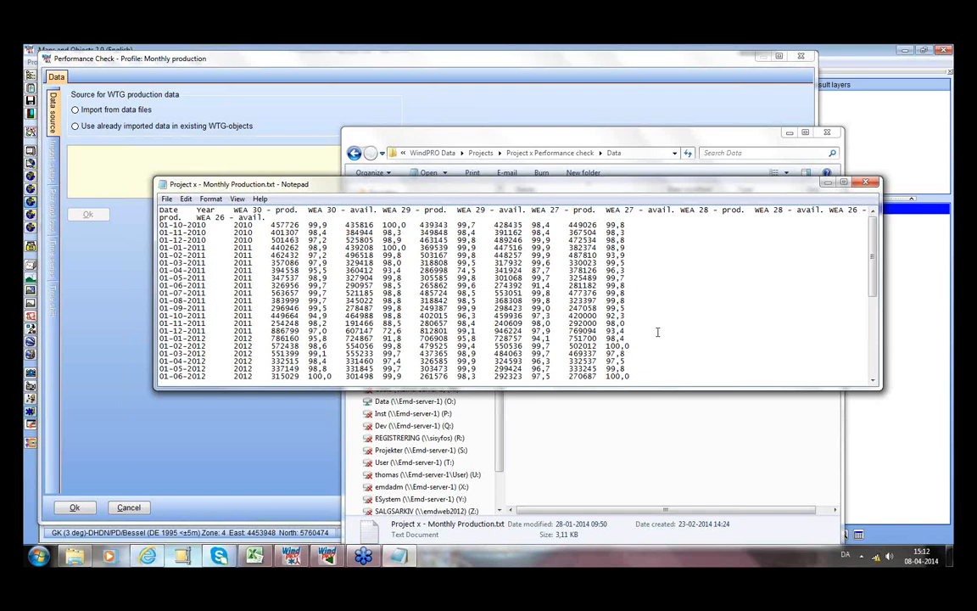
left_click(865, 183)
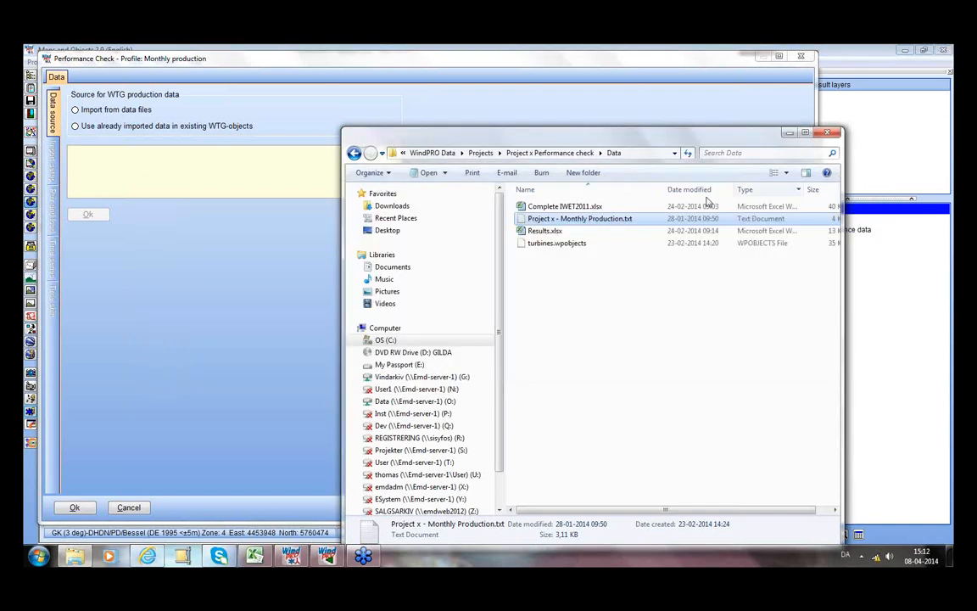
- Choose importing from data files as the WTG production data source and add Project x - Monthly Production.txt from the Data folder
left_click(75, 109)
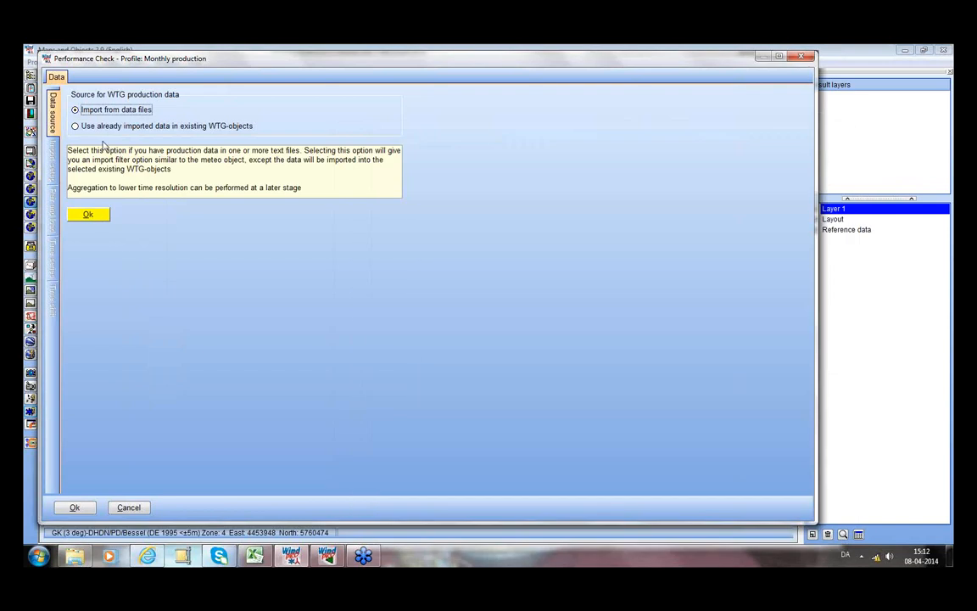
left_click(92, 217)
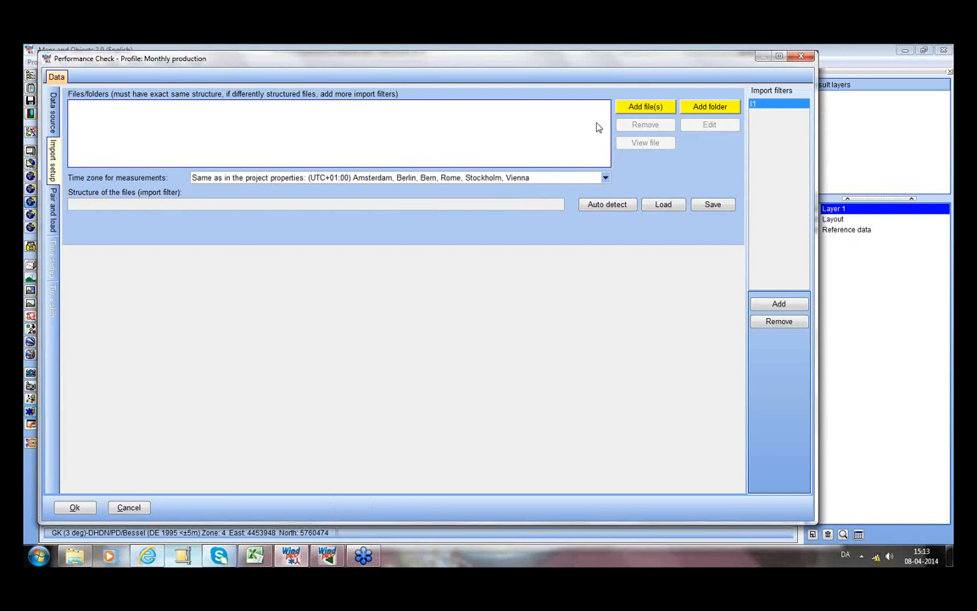
left_click(659, 110)
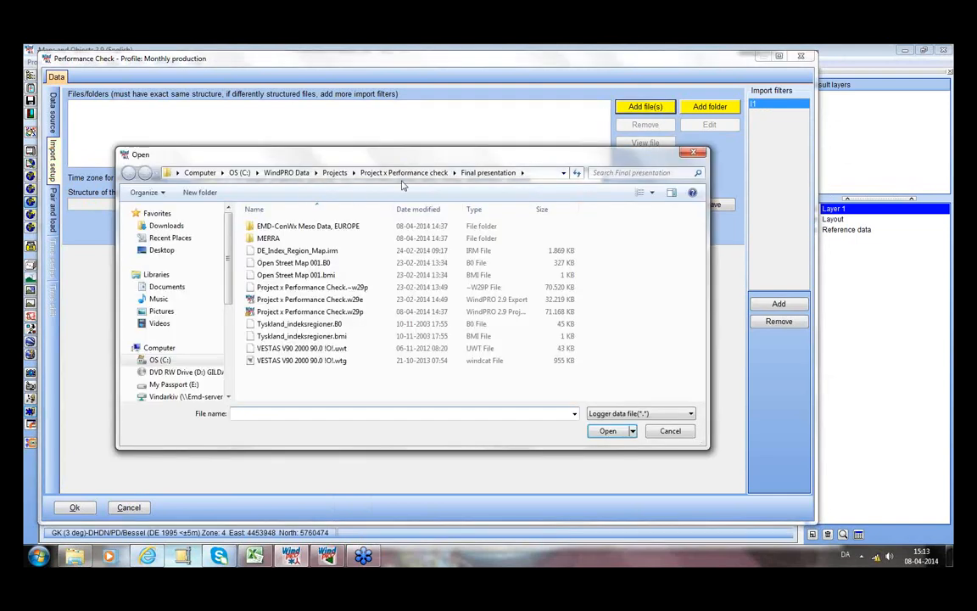
left_click(403, 173)
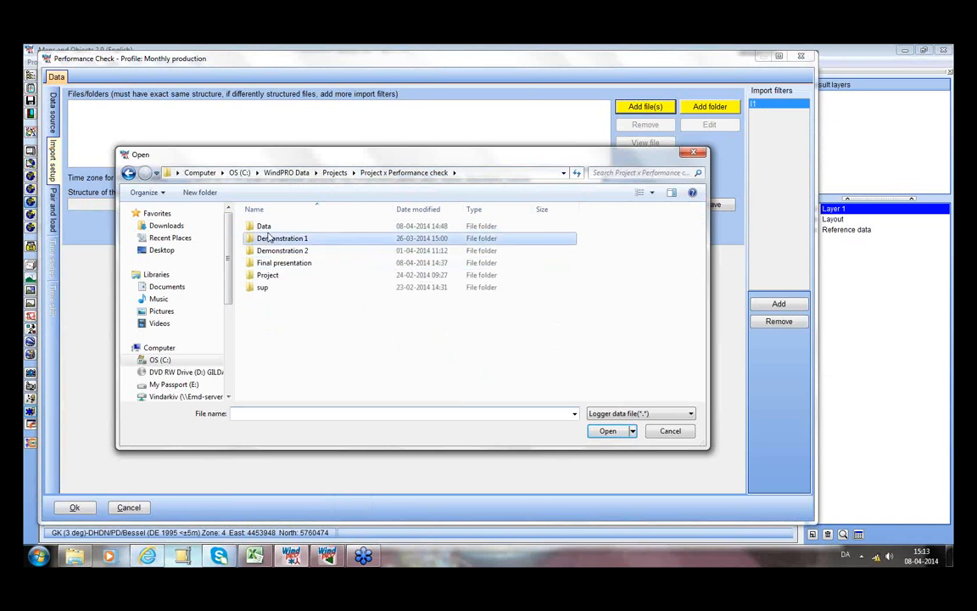
double_click(270, 238)
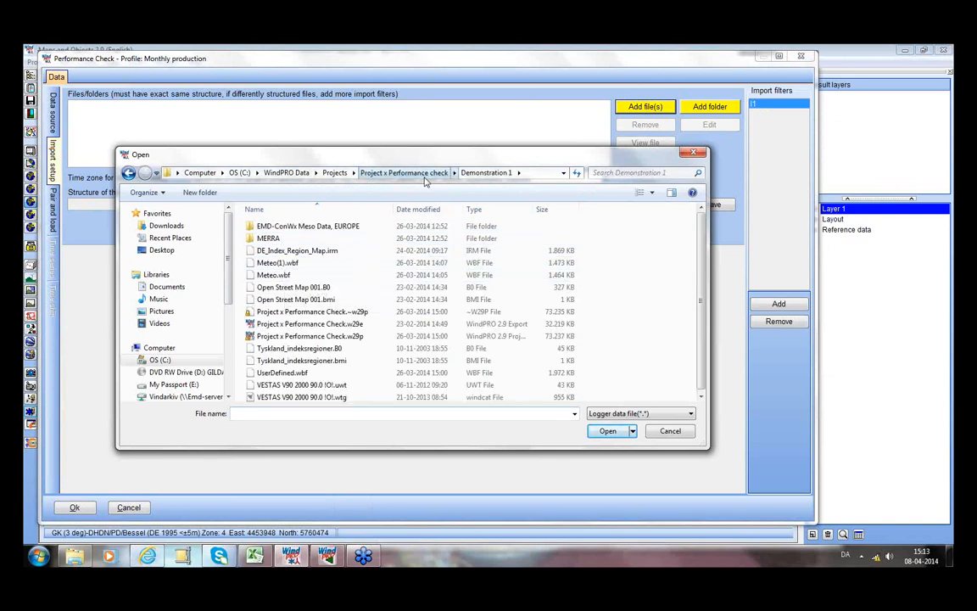
left_click(424, 174)
double_click(268, 226)
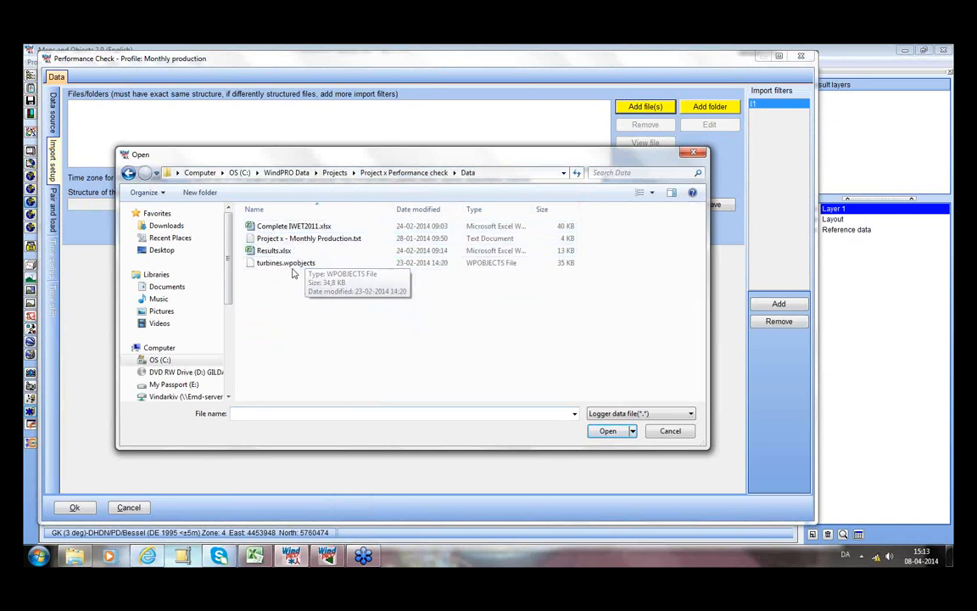
left_click(288, 239)
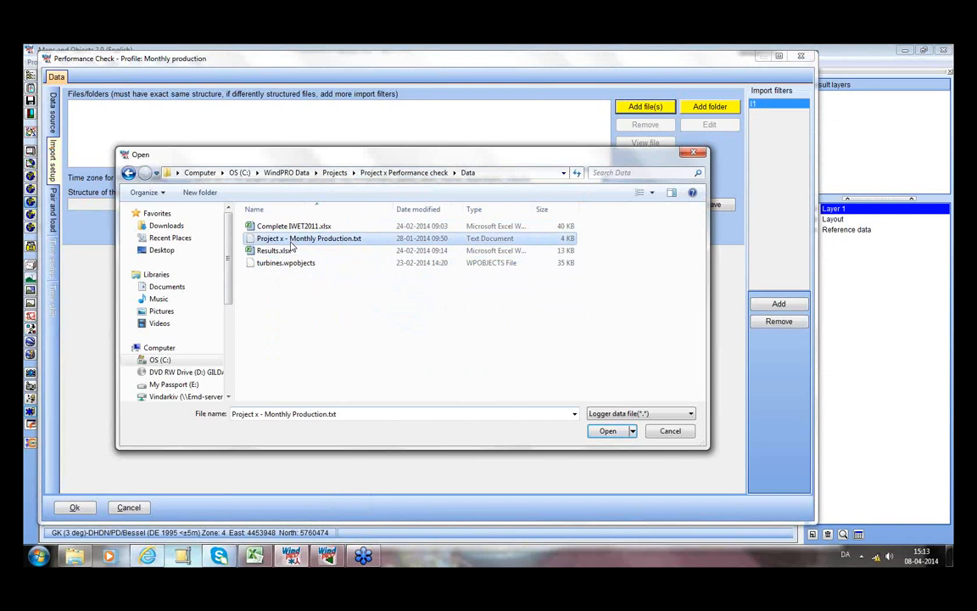
left_click(607, 431)
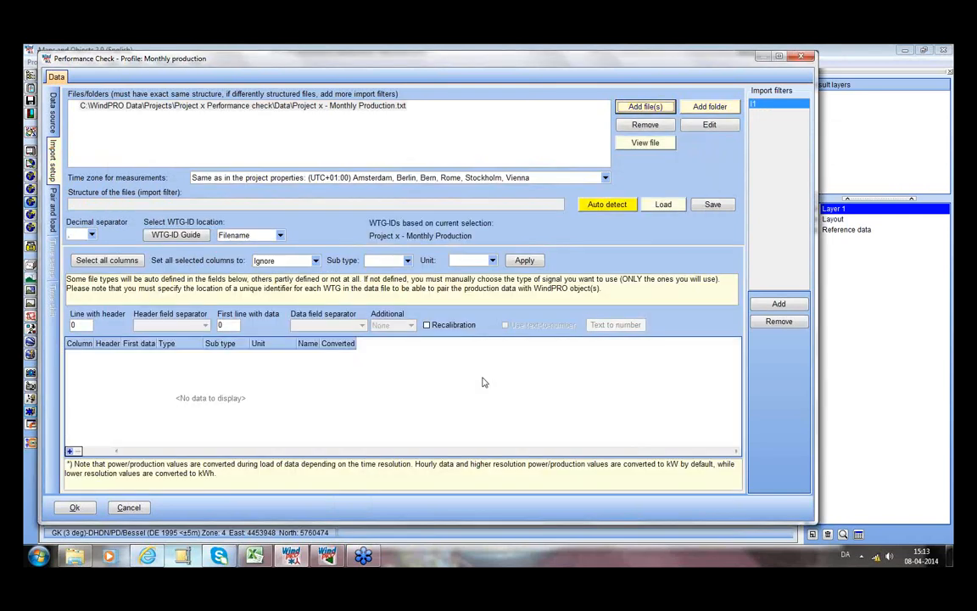
- Auto-detect the file structure and run the WTG-ID Guide for two or more WTGs in one data file
left_click(607, 207)
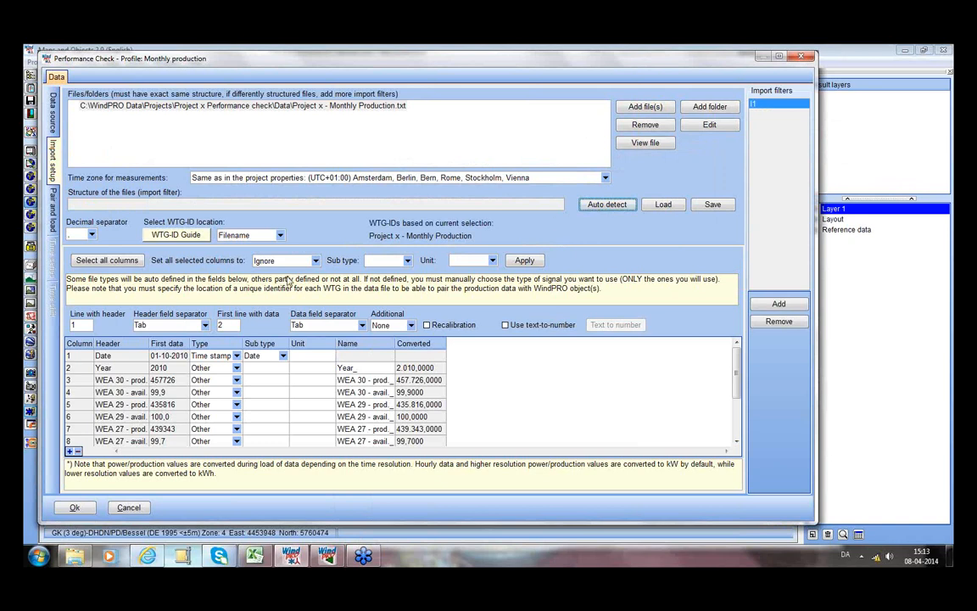
left_click(176, 235)
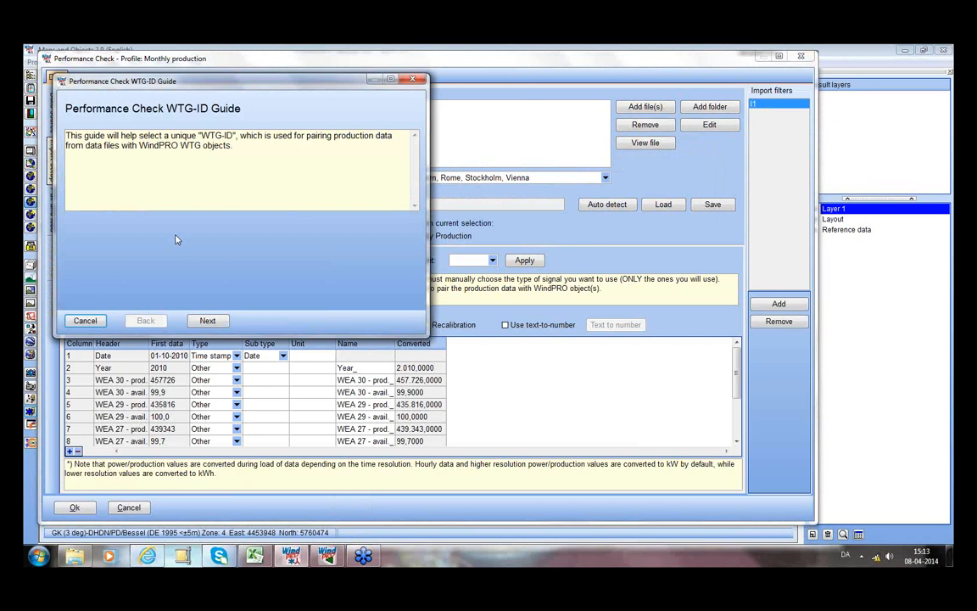
left_click(207, 320)
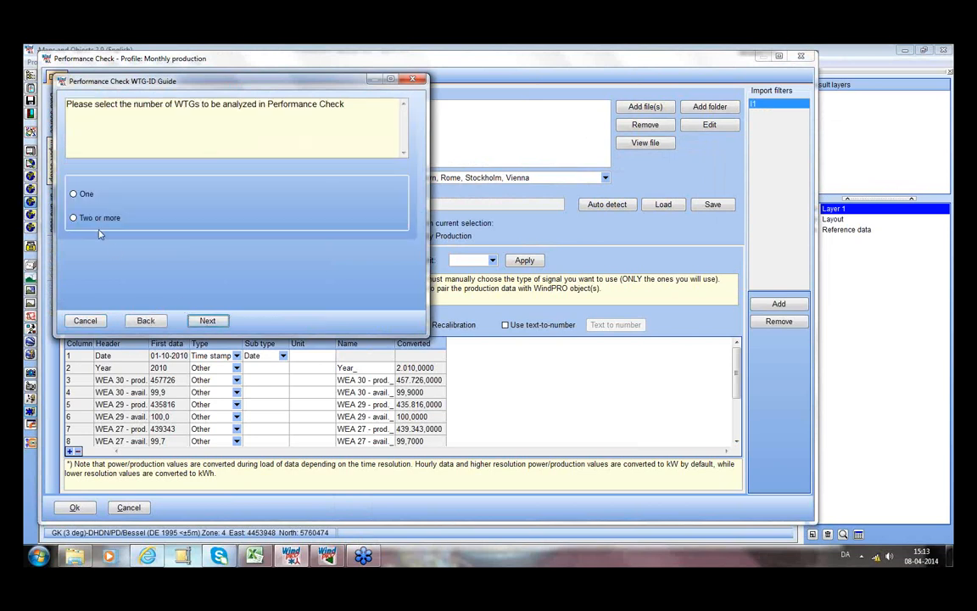
left_click(88, 217)
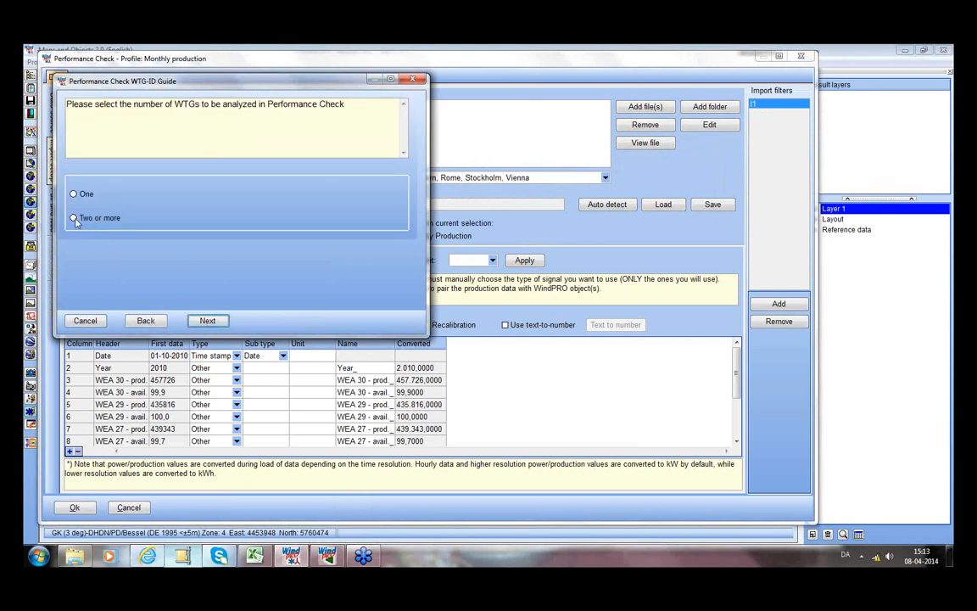
left_click(210, 324)
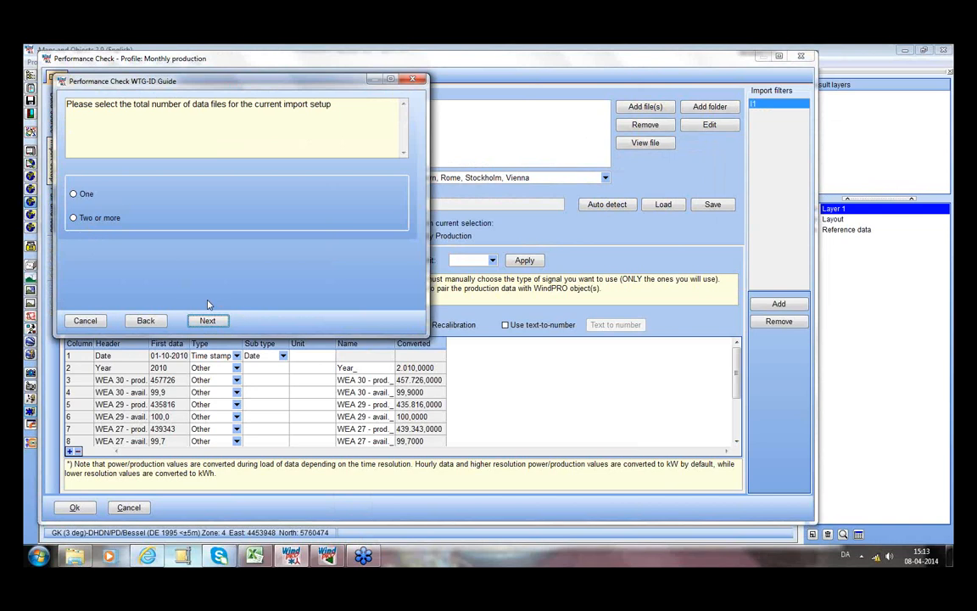
left_click(74, 194)
left_click(207, 321)
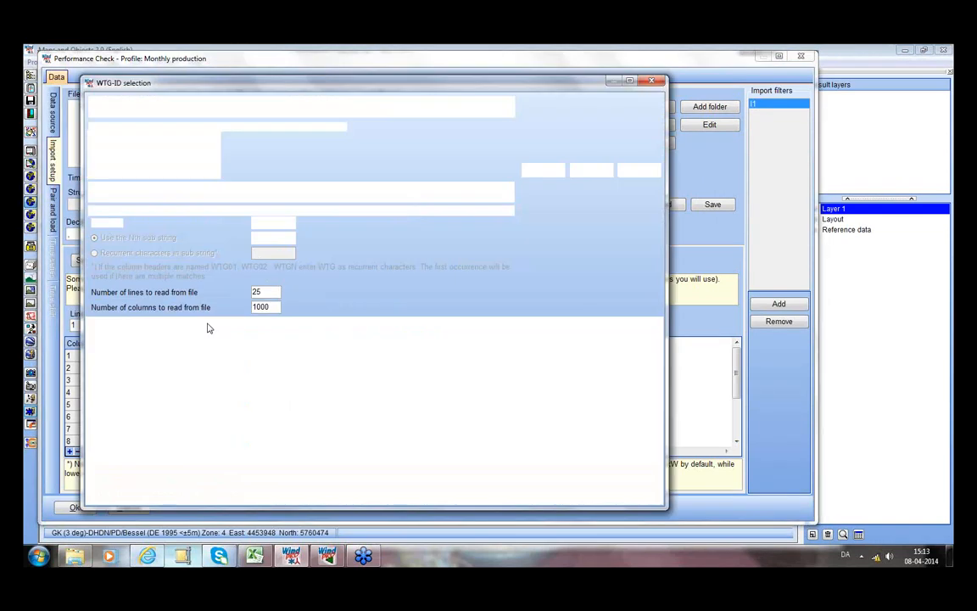
- Pick the column headers WEA 30 - avail. as first WTG-ID, WEA 29 - avail. as second and WEA 26 - prod. as last
left_click(240, 336)
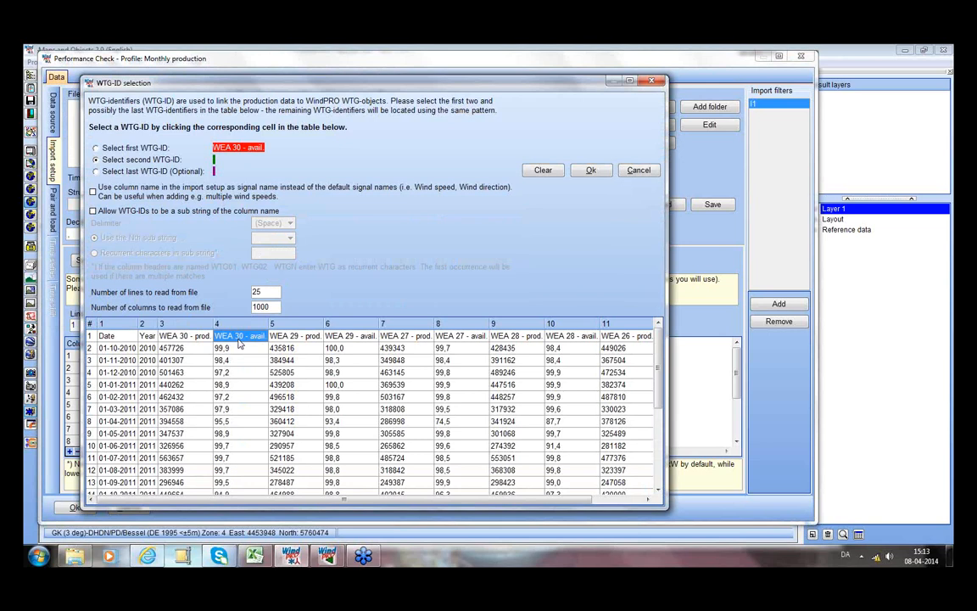
left_click(342, 339)
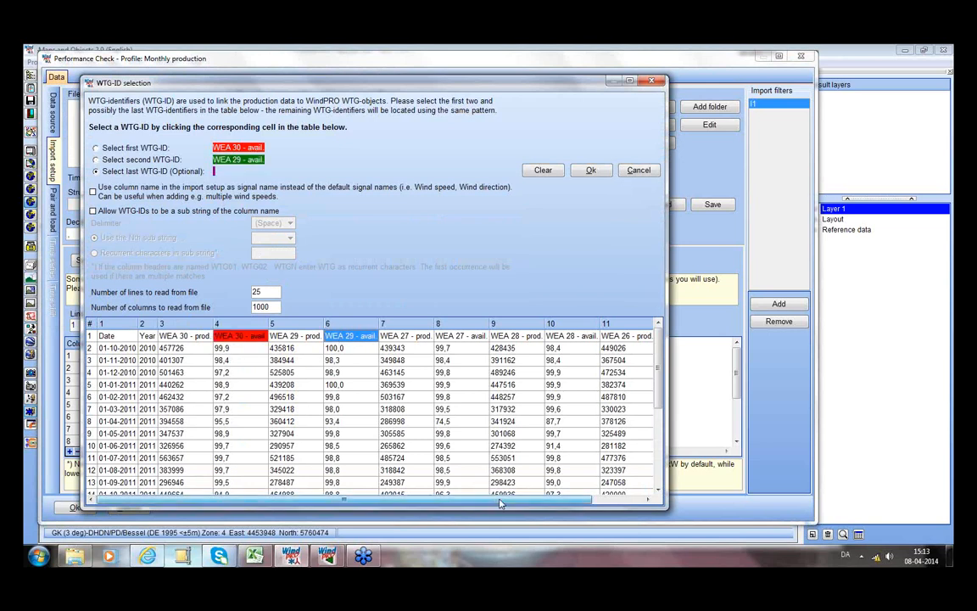
left_click_drag(500, 503, 552, 504)
left_click(570, 337)
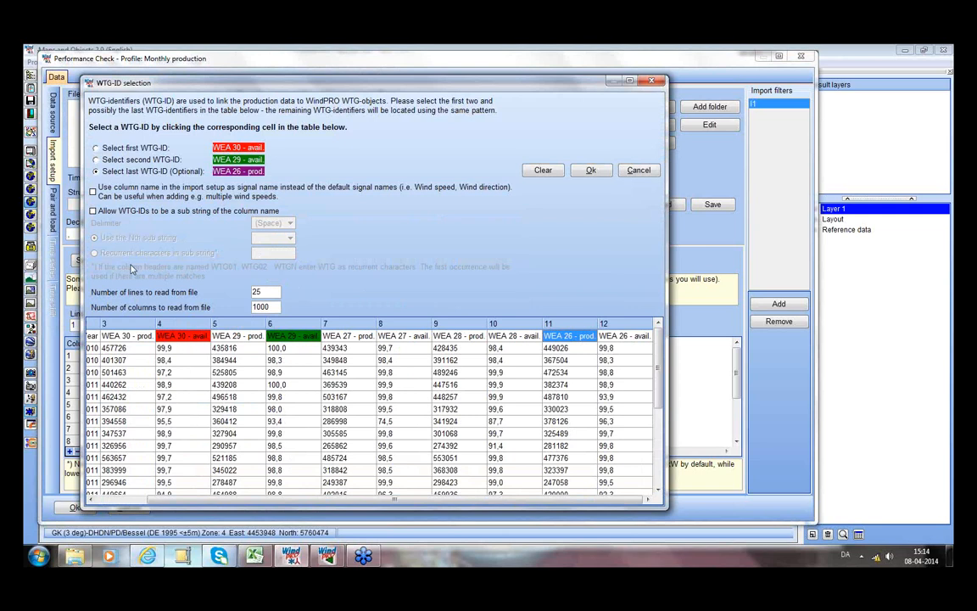
- Allow WTG-IDs to be a sub string of the column name with Dash as the delimiter, and accept the WTG-ID selection
left_click(93, 213)
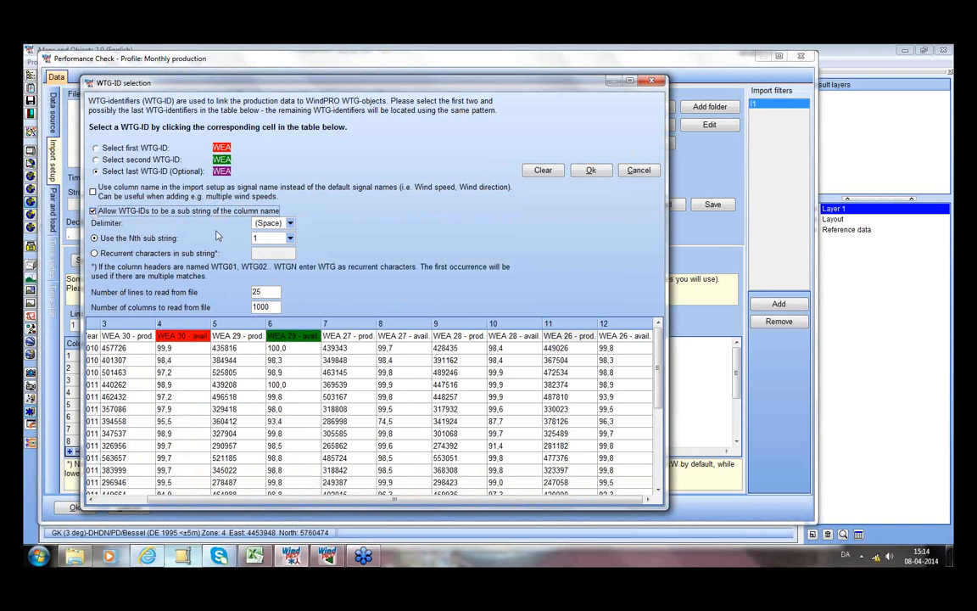
left_click(290, 223)
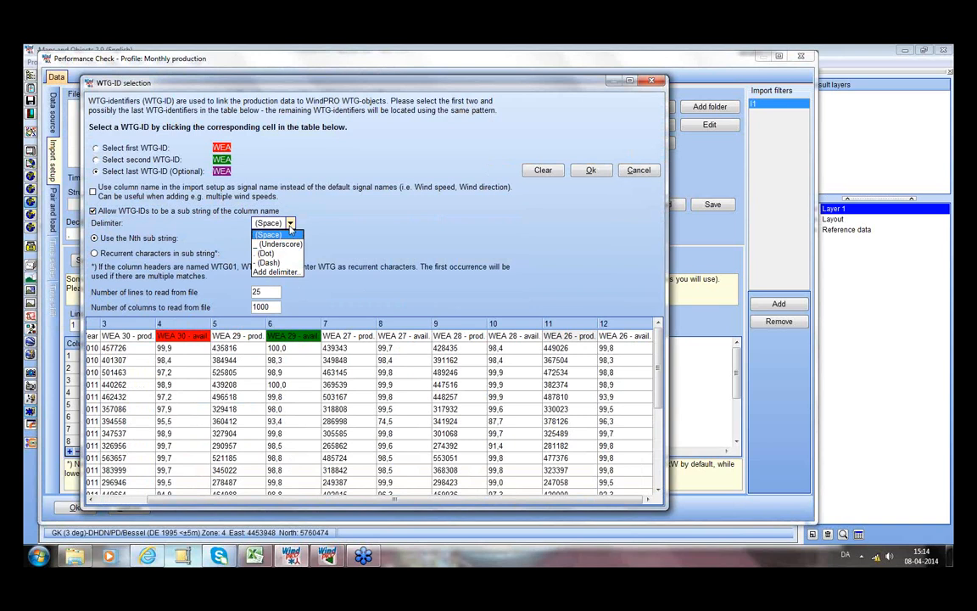
left_click(273, 263)
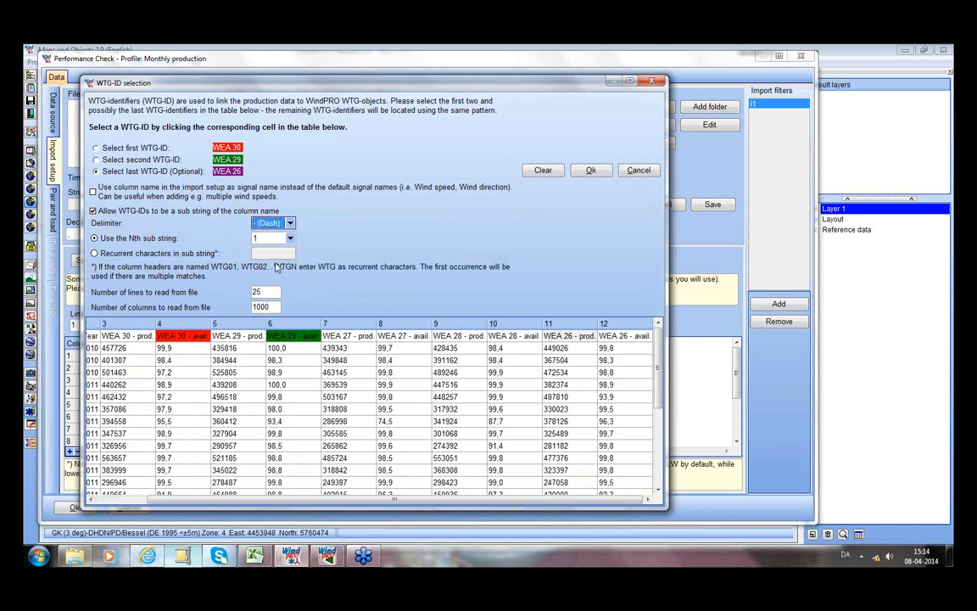
left_click(591, 170)
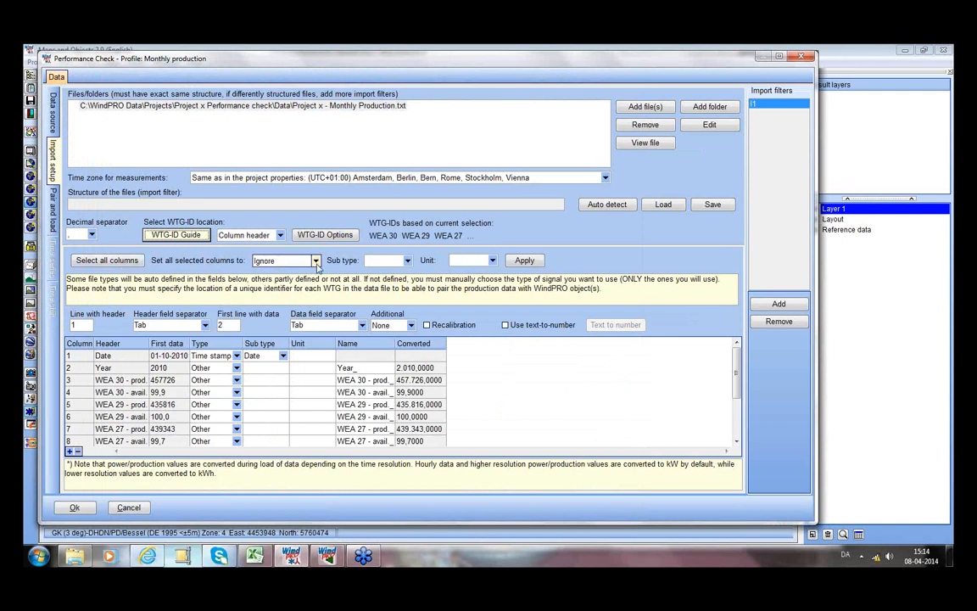
- Set all columns of the import setup to type Power_Production with unit kWh
left_click(108, 261)
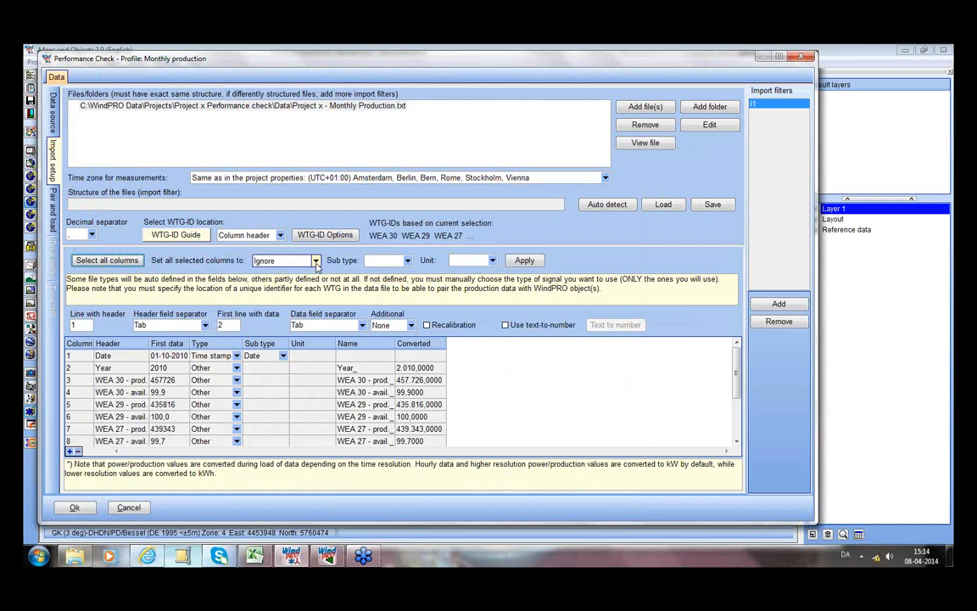
left_click(282, 261)
left_click(299, 310)
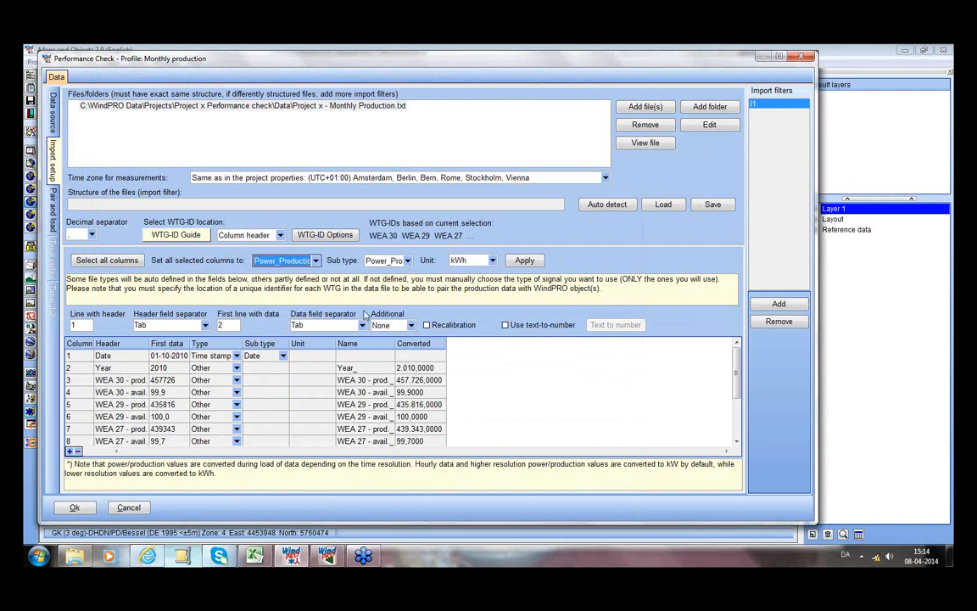
left_click(524, 260)
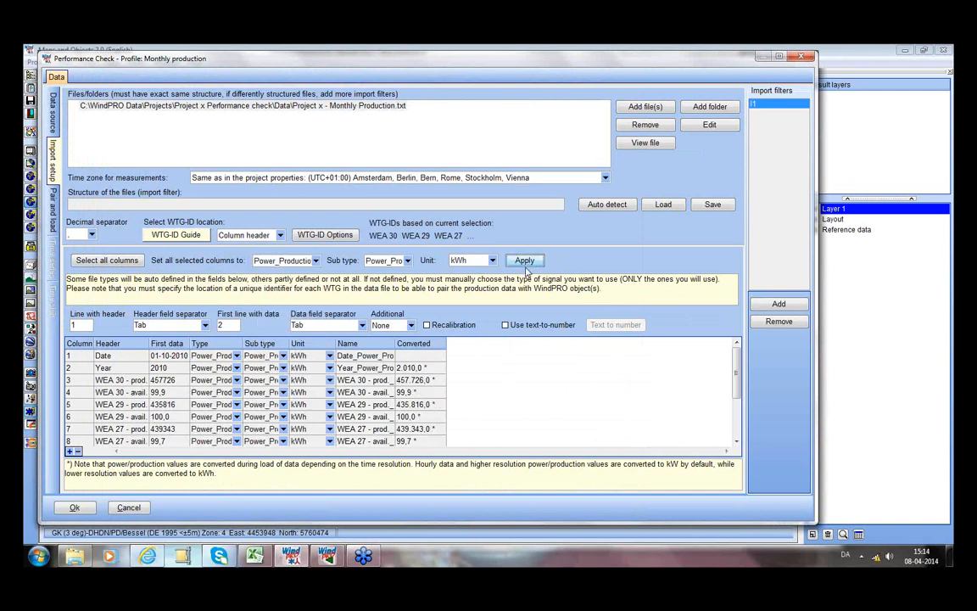
- Set the Date column's type to Time stamp and the Year column's type to Ignore
left_click(236, 355)
left_click(228, 382)
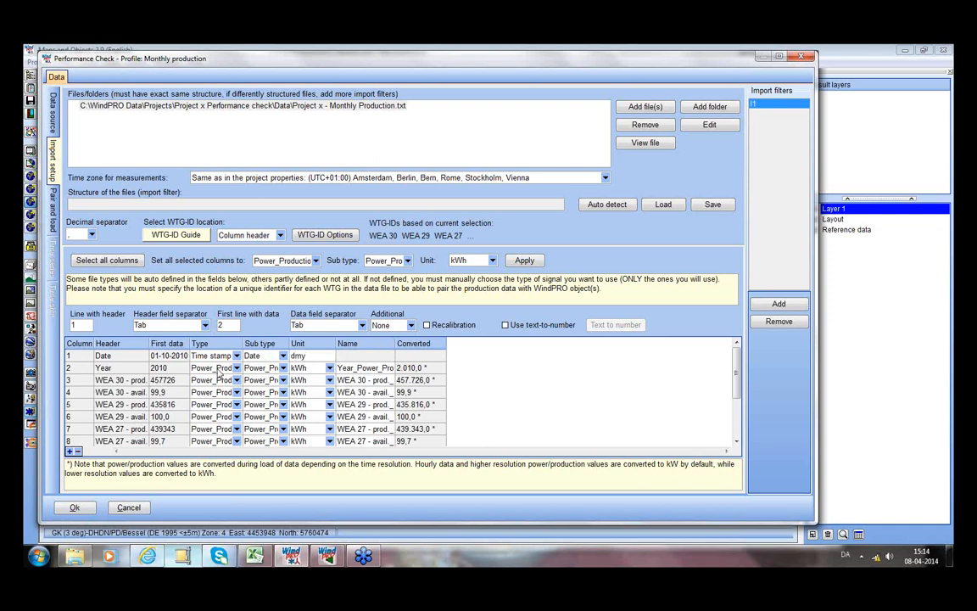
left_click(216, 369)
left_click(229, 368)
left_click(252, 389)
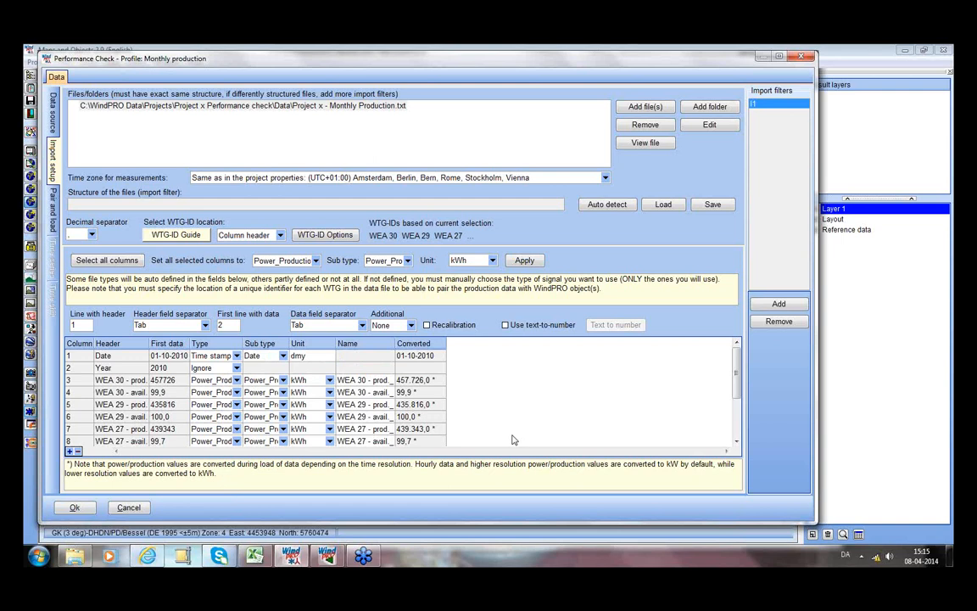
- Set the type of the WEA 30, WEA 29 and WEA 27 avail. columns to Availability
left_click(736, 441)
left_click(736, 441)
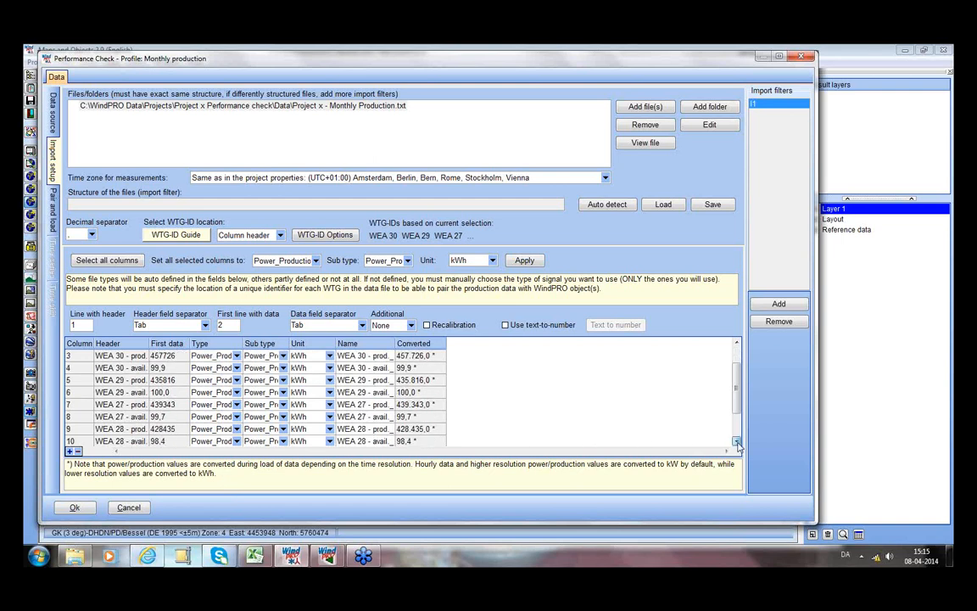
left_click(736, 441)
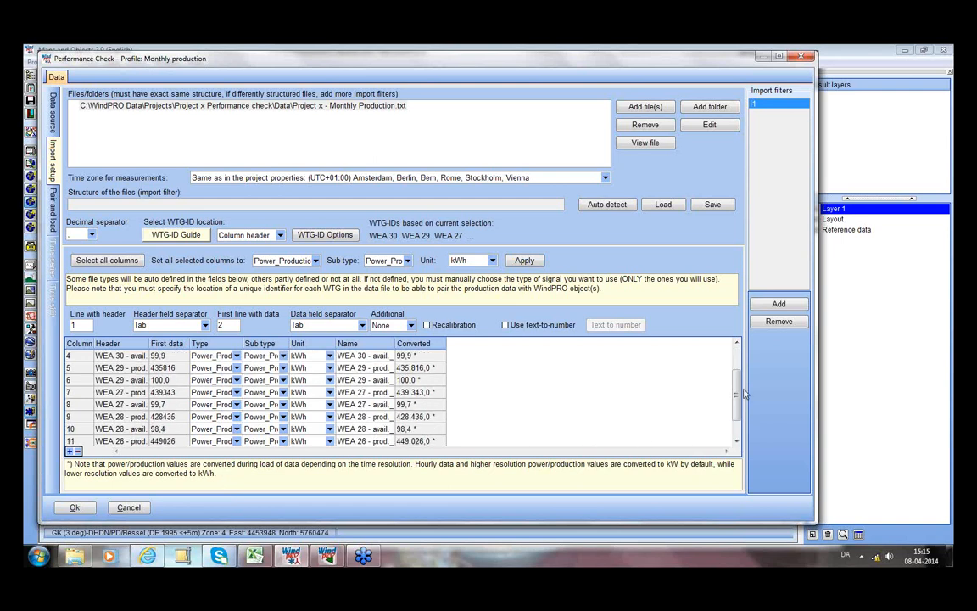
scroll(712, 357, "up", 2)
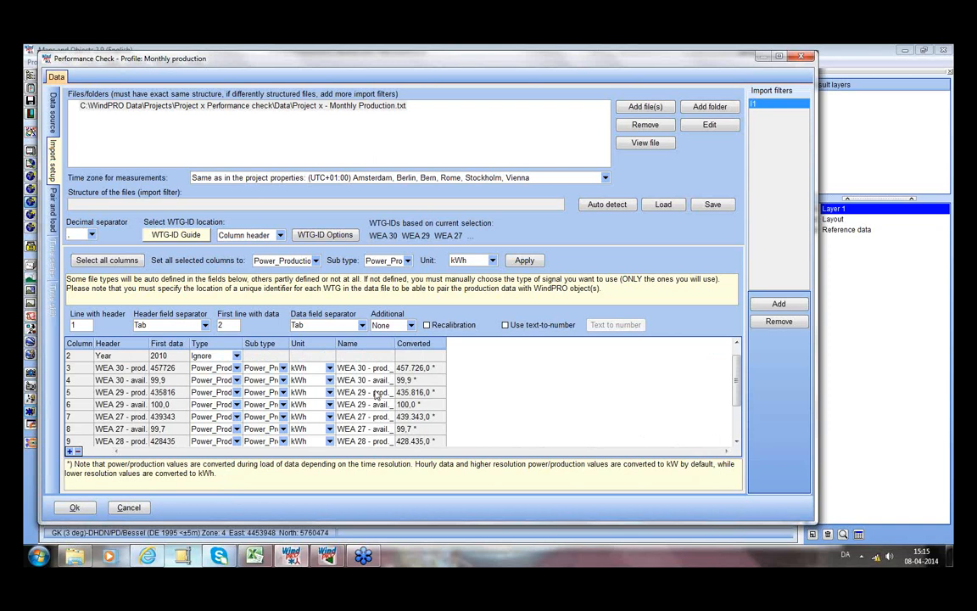
left_click(218, 380)
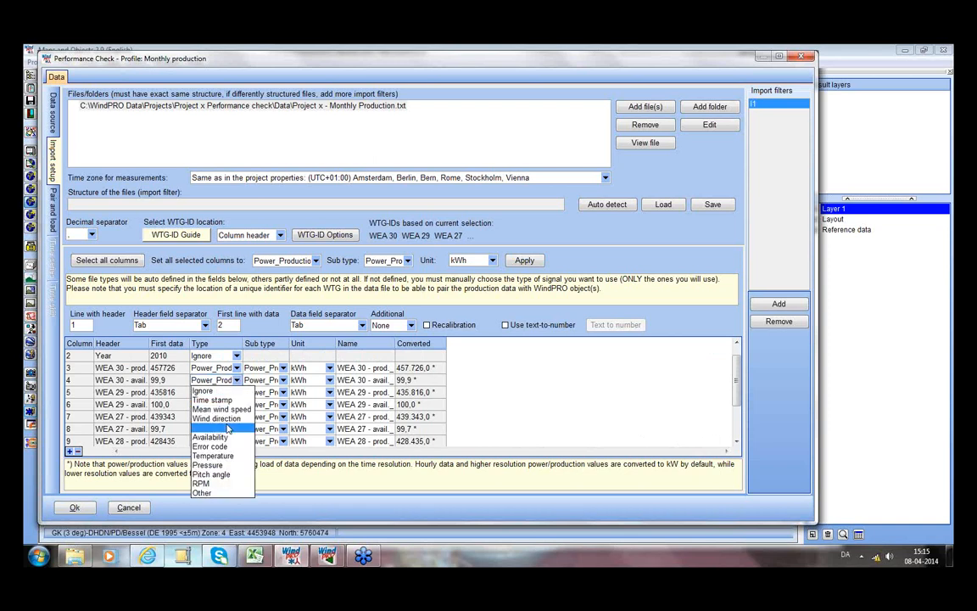
left_click(211, 436)
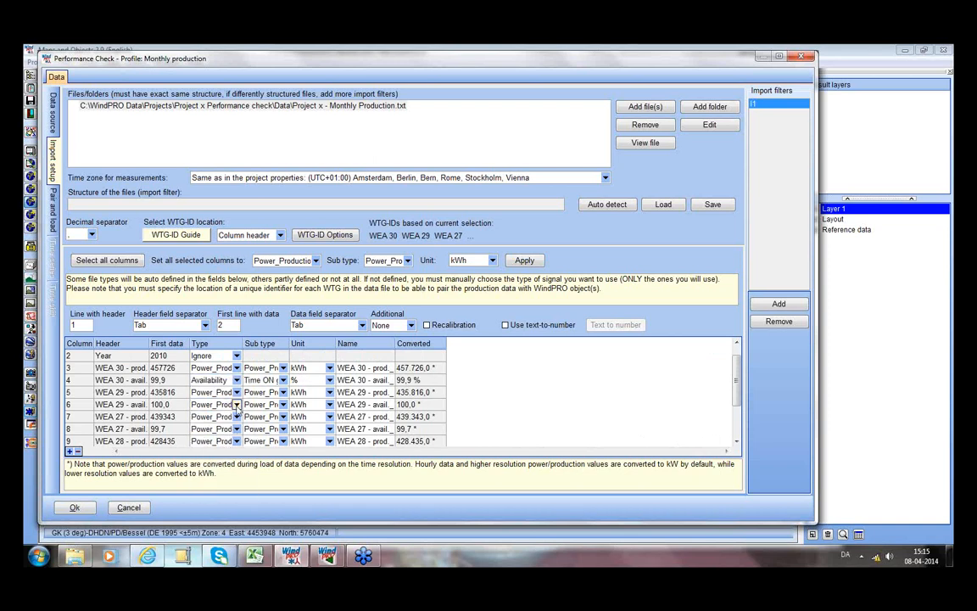
left_click(236, 405)
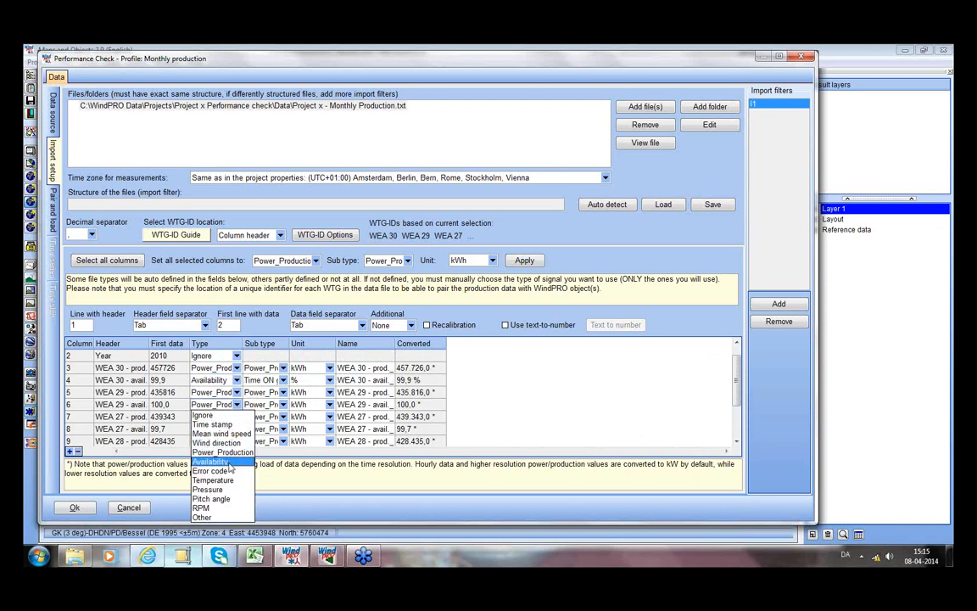
left_click(240, 430)
left_click(236, 429)
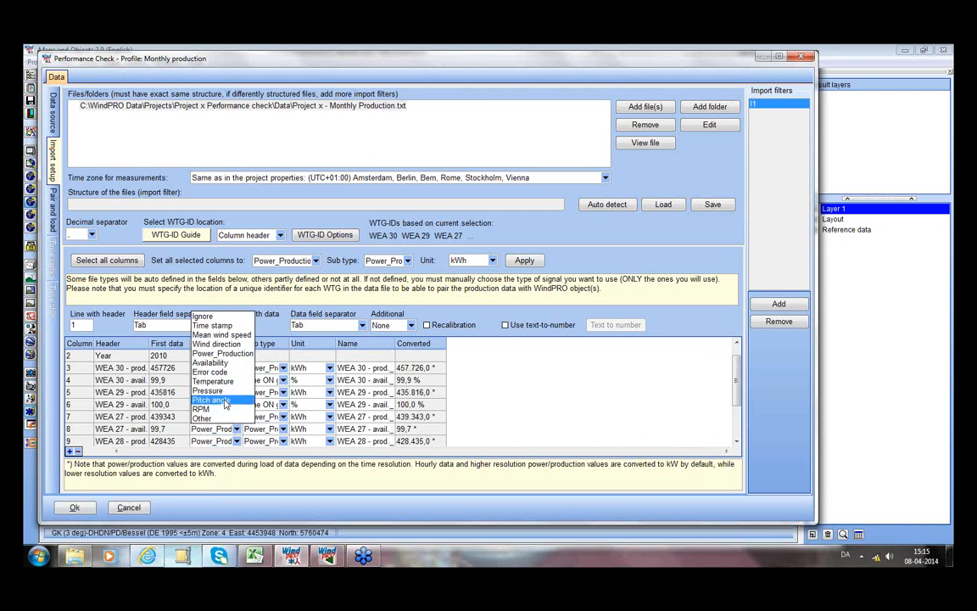
left_click(201, 332)
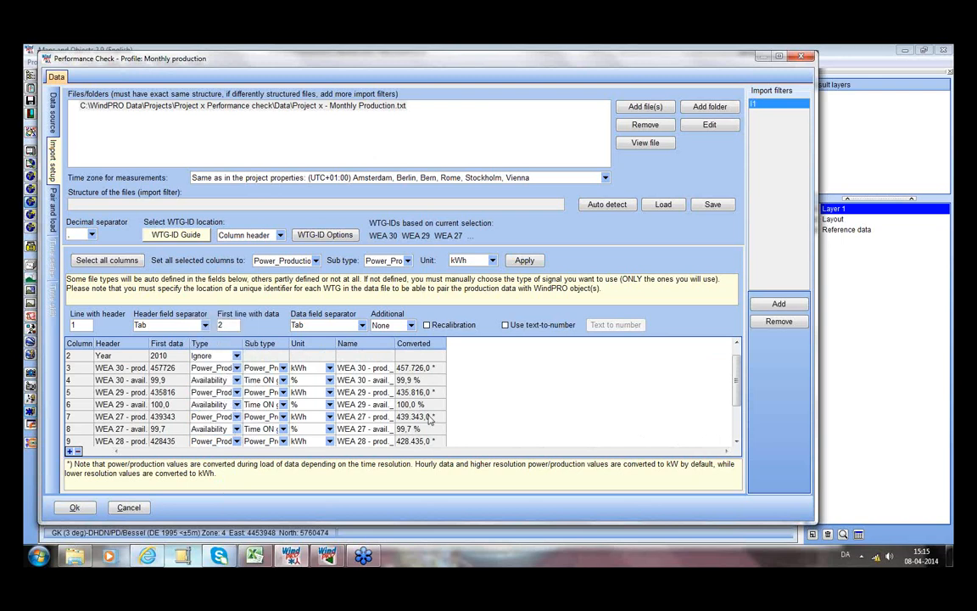
- Set the type of the WEA 28 and WEA 26 avail. columns to Availability
left_click(737, 442)
left_click(737, 442)
left_click(736, 442)
left_click(737, 442)
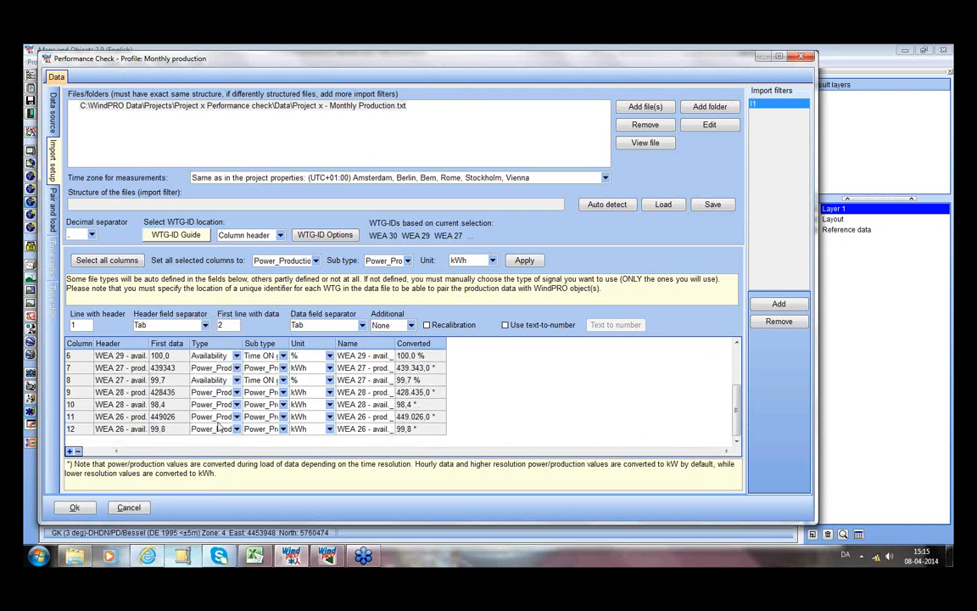
left_click(236, 405)
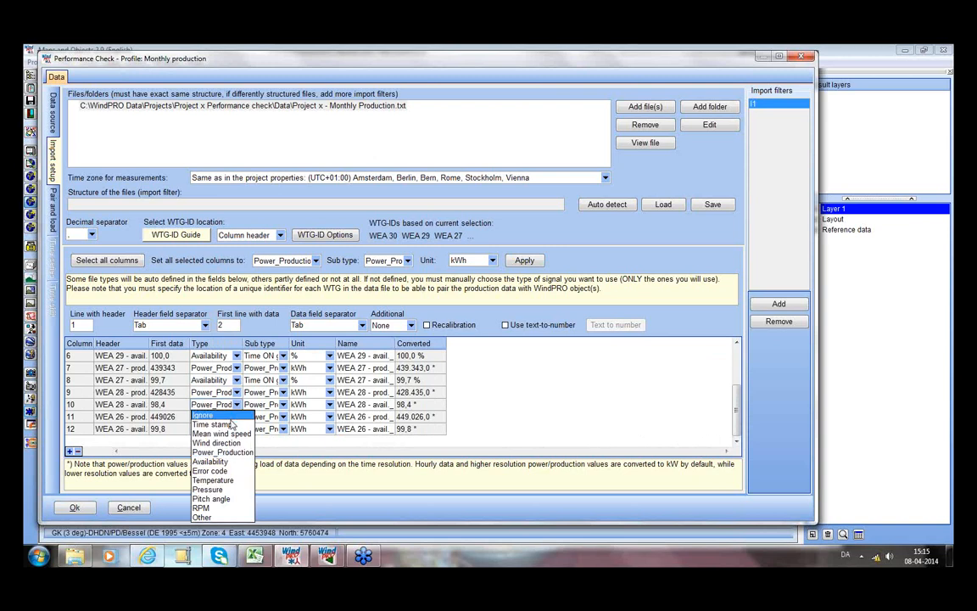
left_click(224, 462)
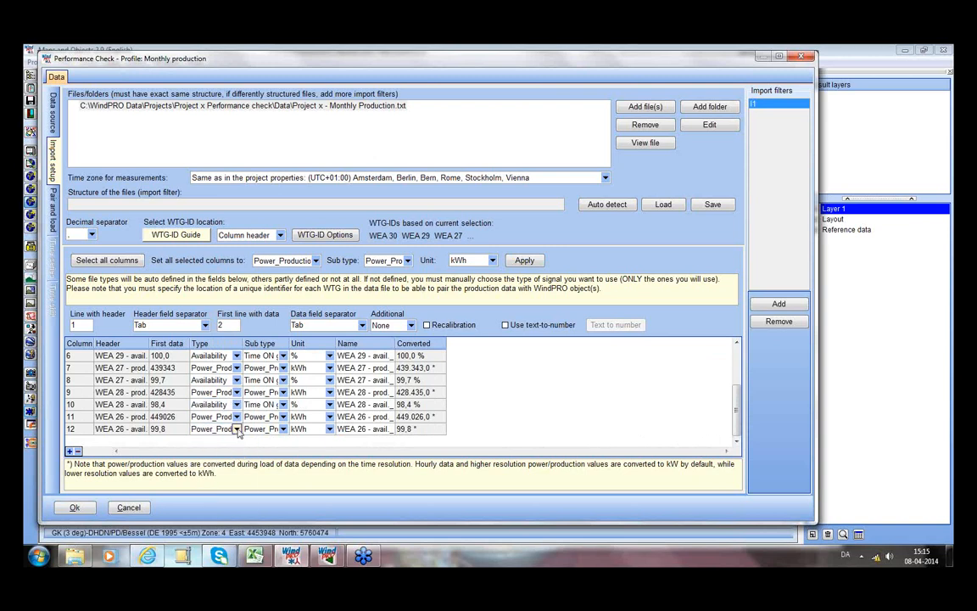
left_click(237, 429)
left_click(210, 362)
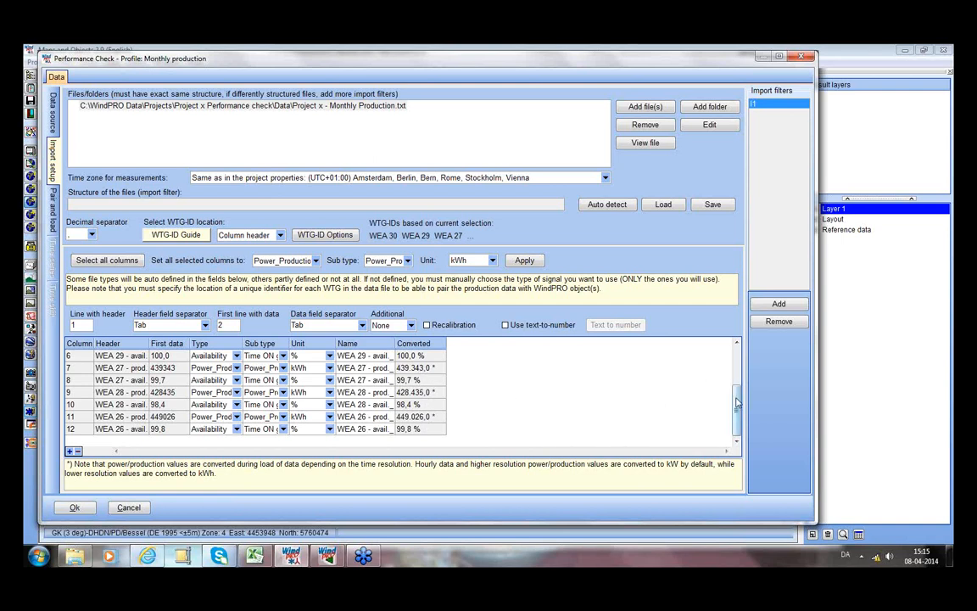
left_click_drag(737, 397, 733, 360)
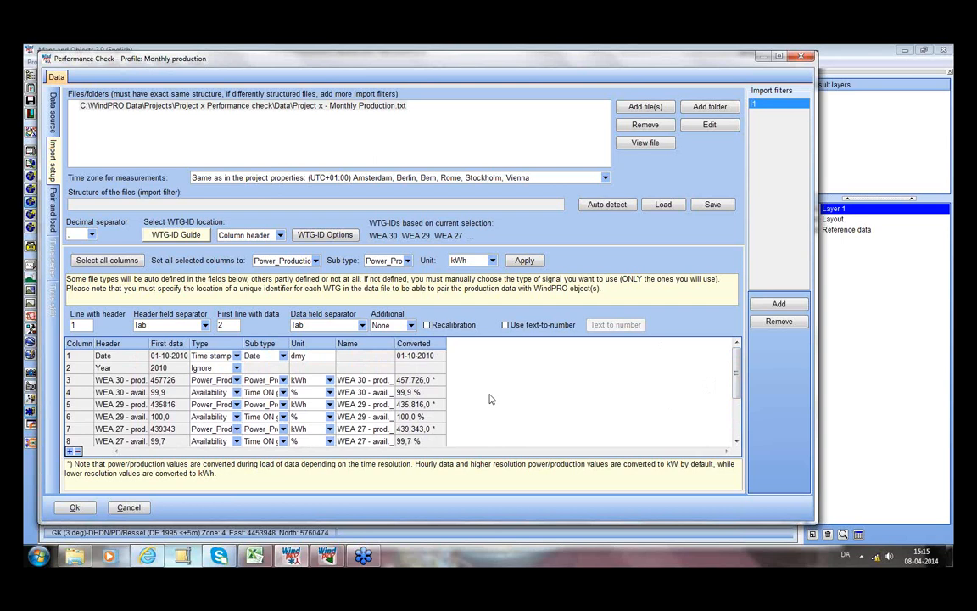
- Add all existing WTG objects from Layer 1, Layout and Reference data to the performance check for pairing
left_click(52, 210)
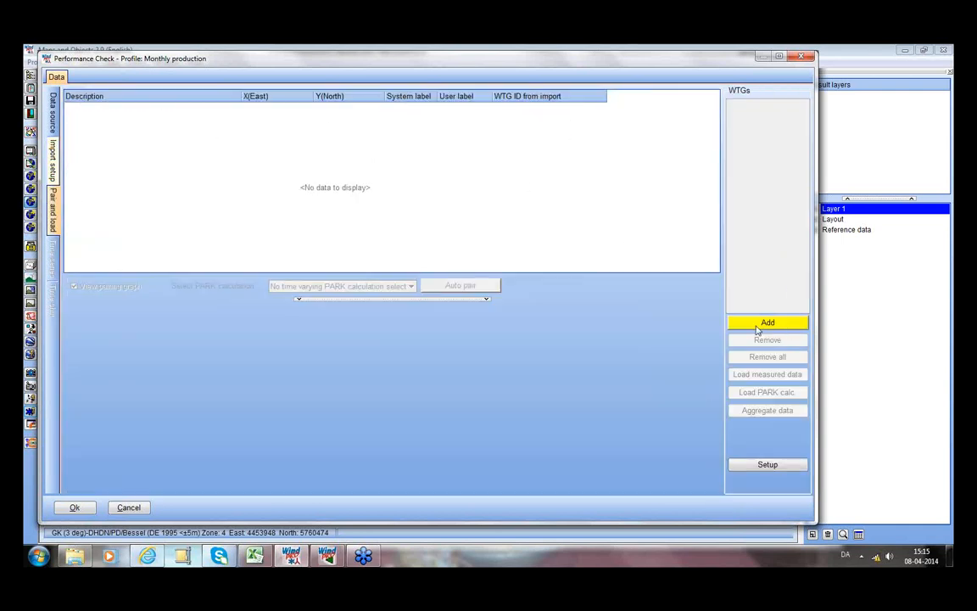
left_click(769, 323)
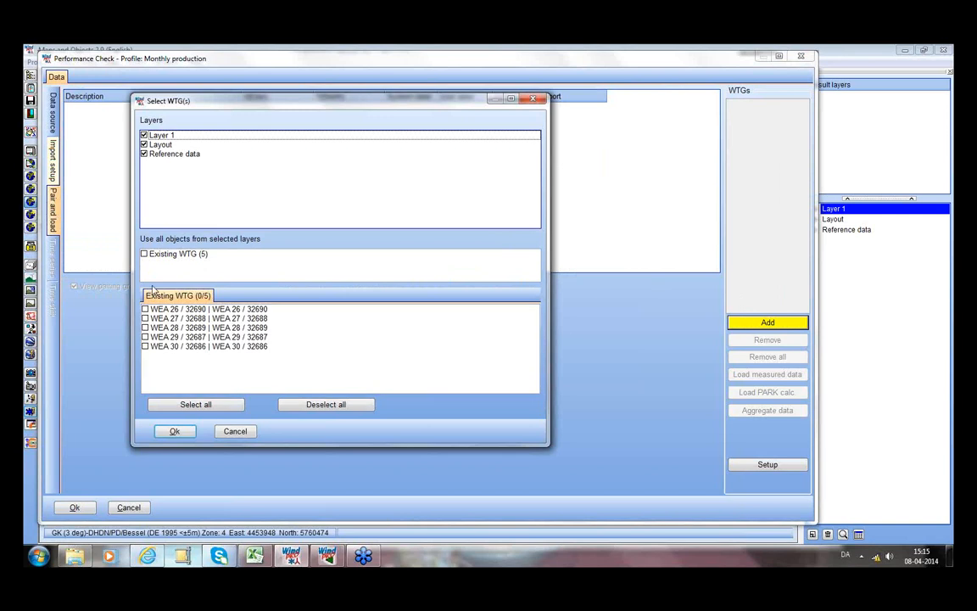
left_click(145, 253)
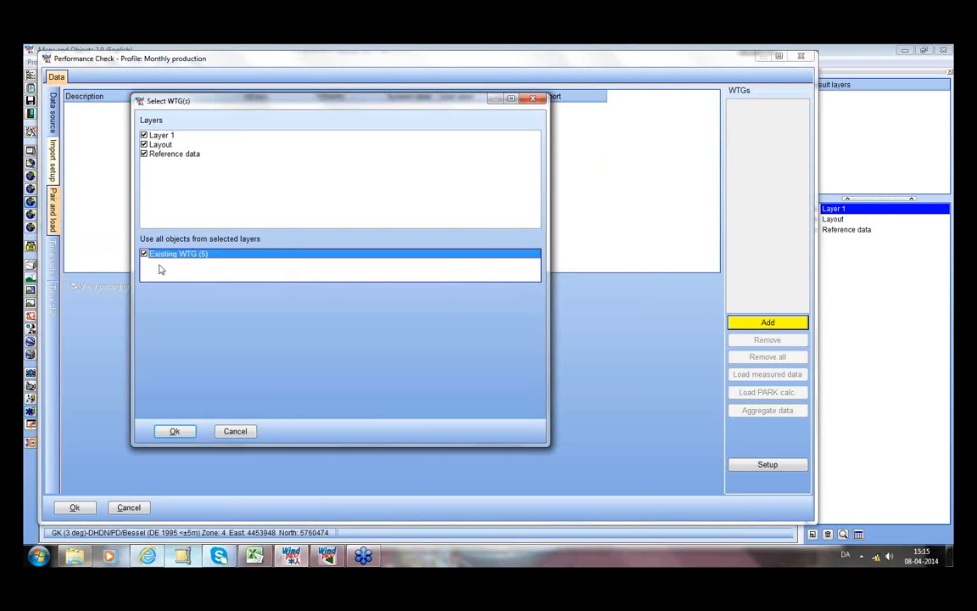
left_click(177, 434)
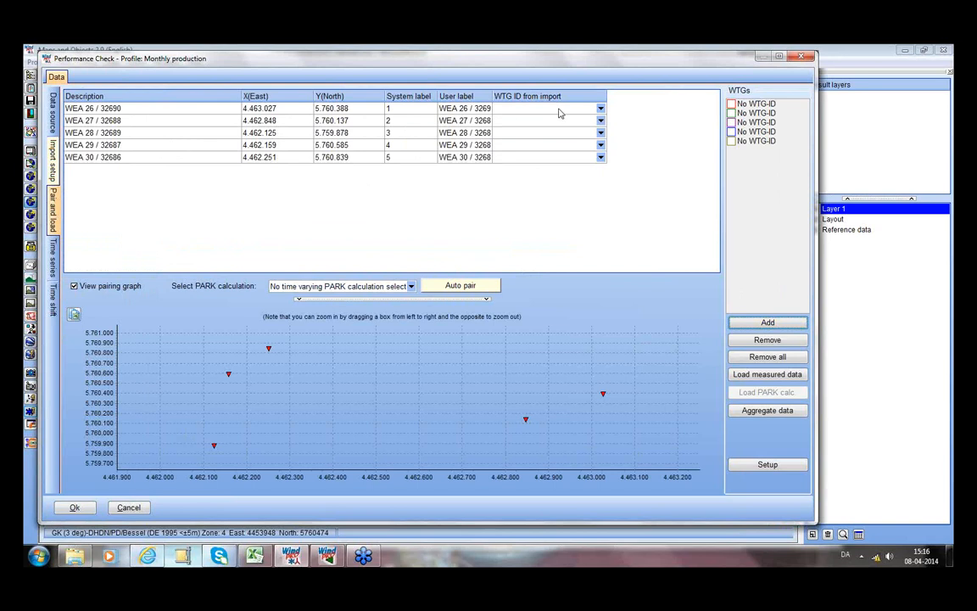
- Check the import IDs offered for WEA 26, and return to the import setup with the WTG-IDs unset to review the column definitions
left_click(601, 110)
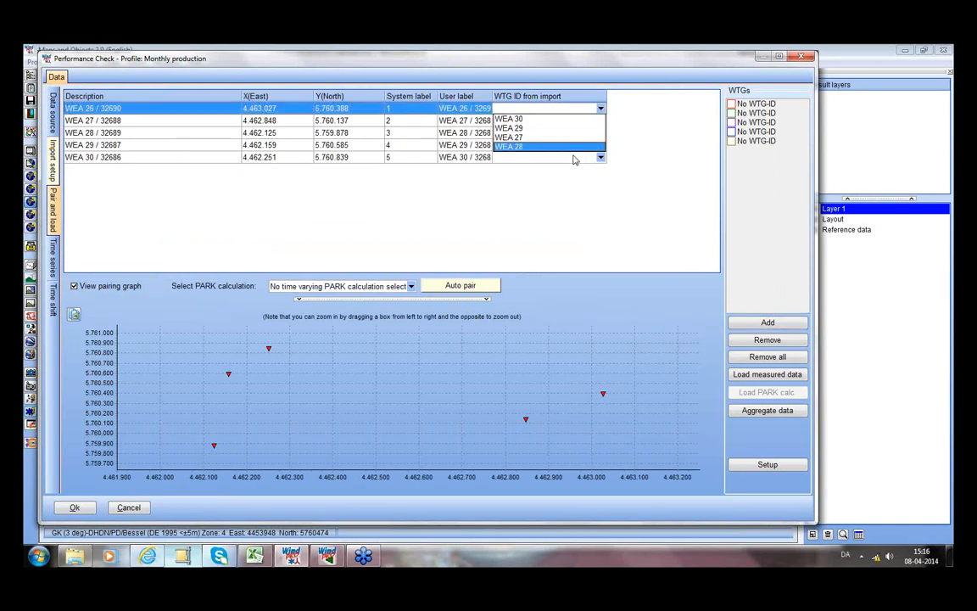
left_click(55, 172)
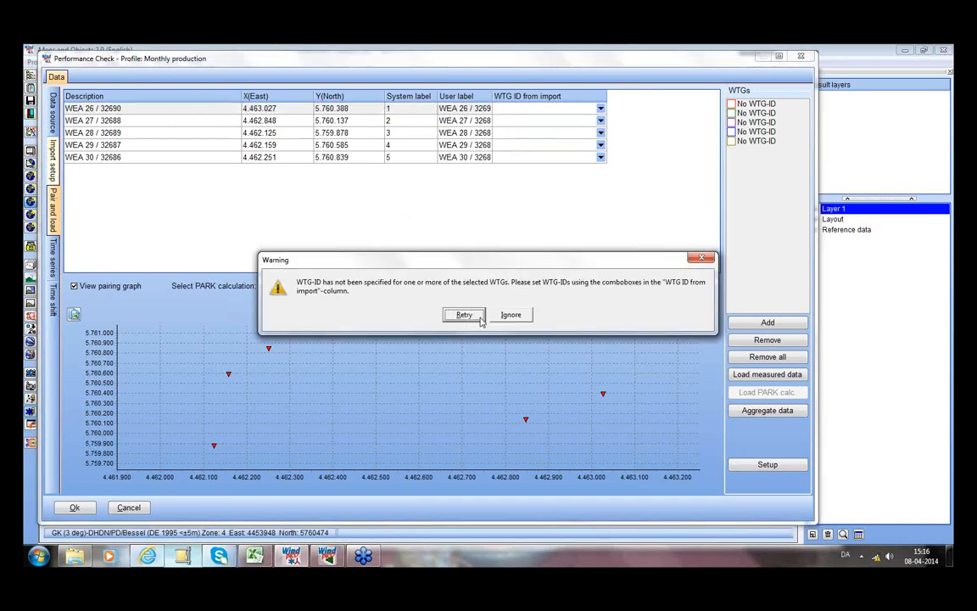
left_click(510, 316)
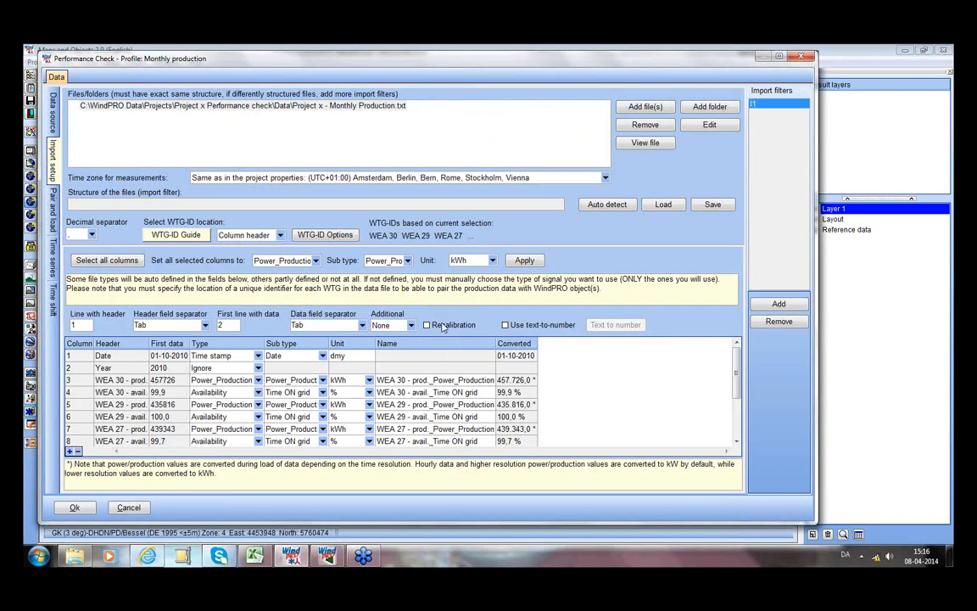
scroll(734, 392, "down", 1)
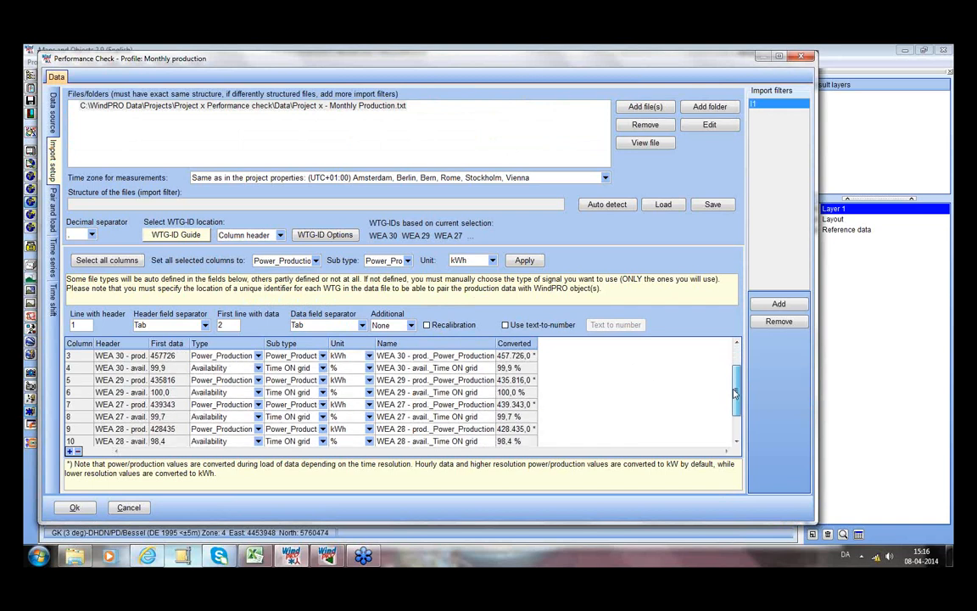
left_click_drag(735, 393, 737, 416)
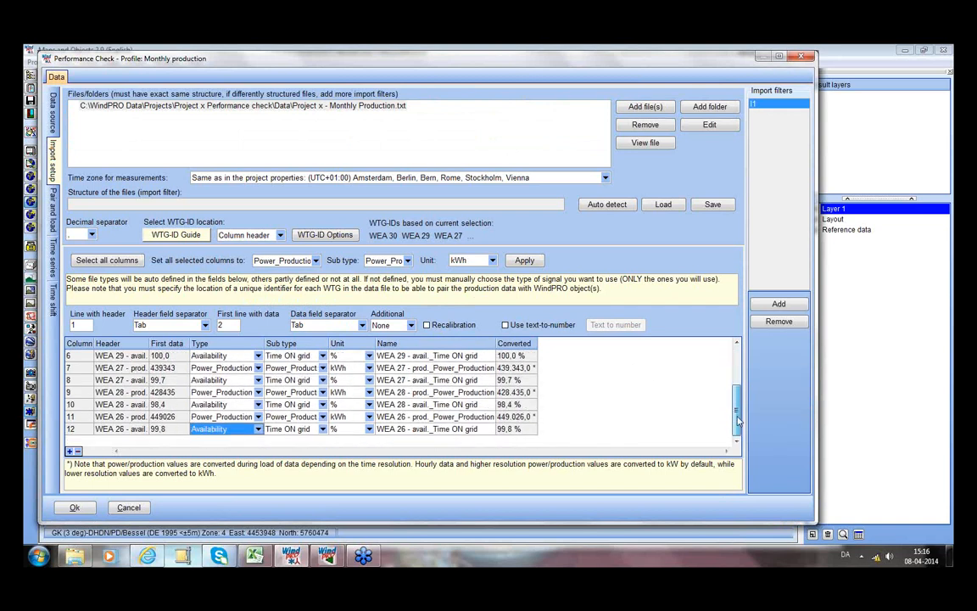
scroll(737, 420, "up", 3)
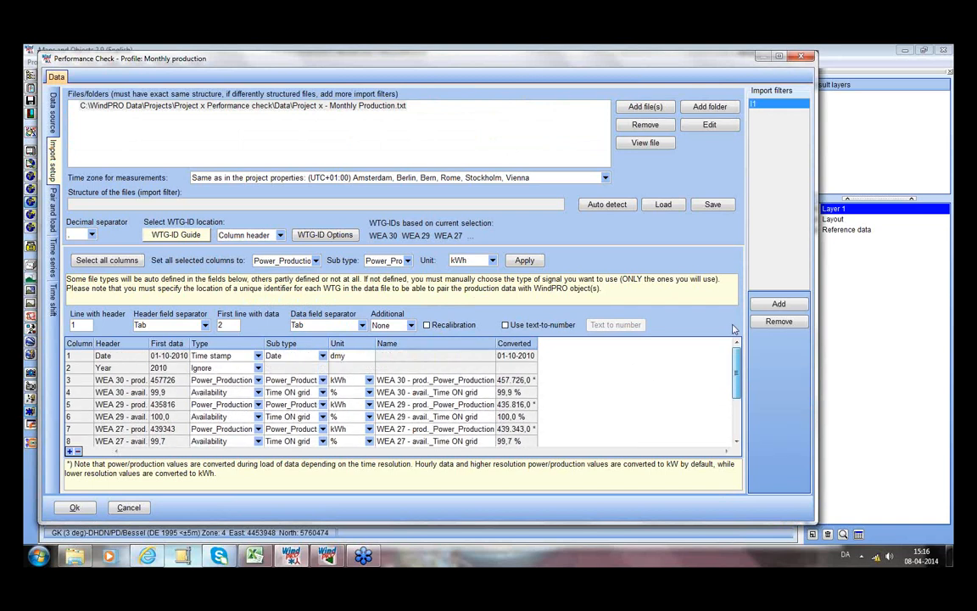
- Run the WTG-ID Guide again, choosing two or more WTGs and one data file
left_click(187, 238)
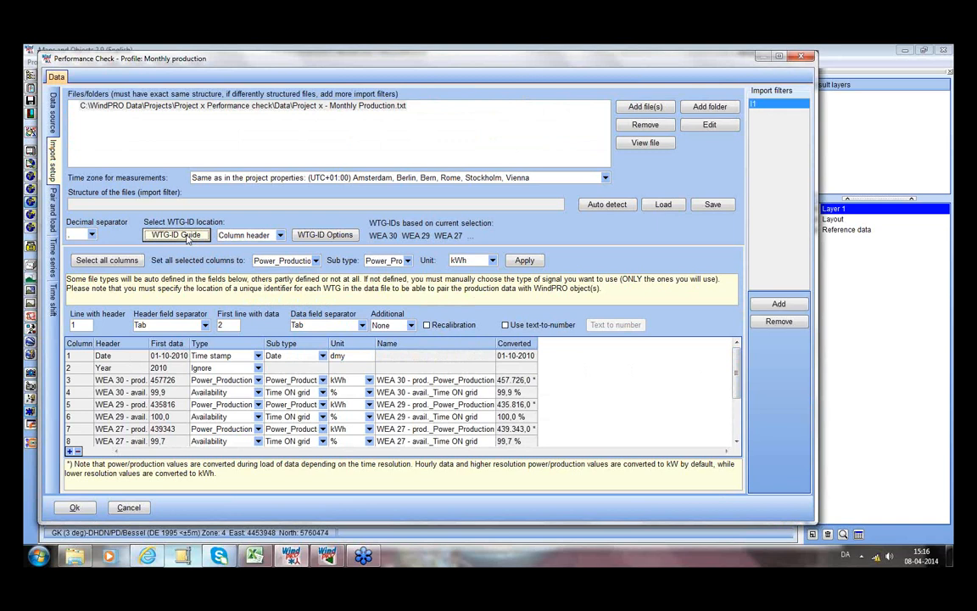
left_click(206, 320)
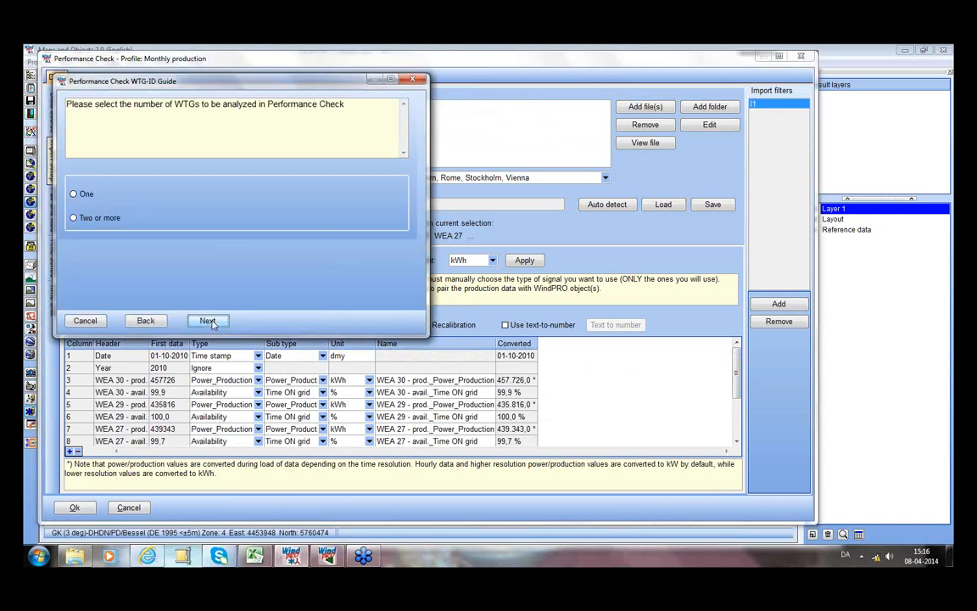
left_click(73, 218)
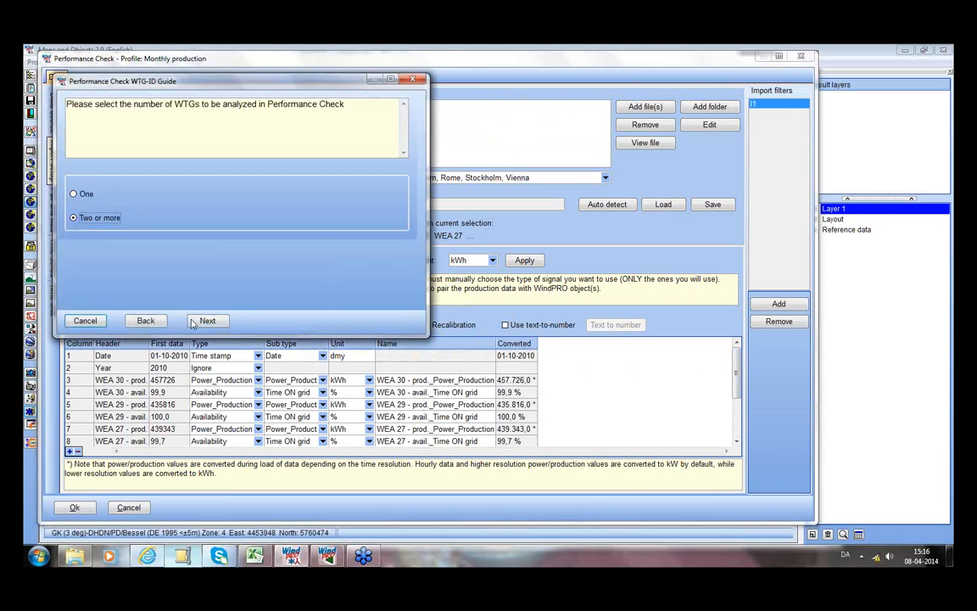
left_click(73, 194)
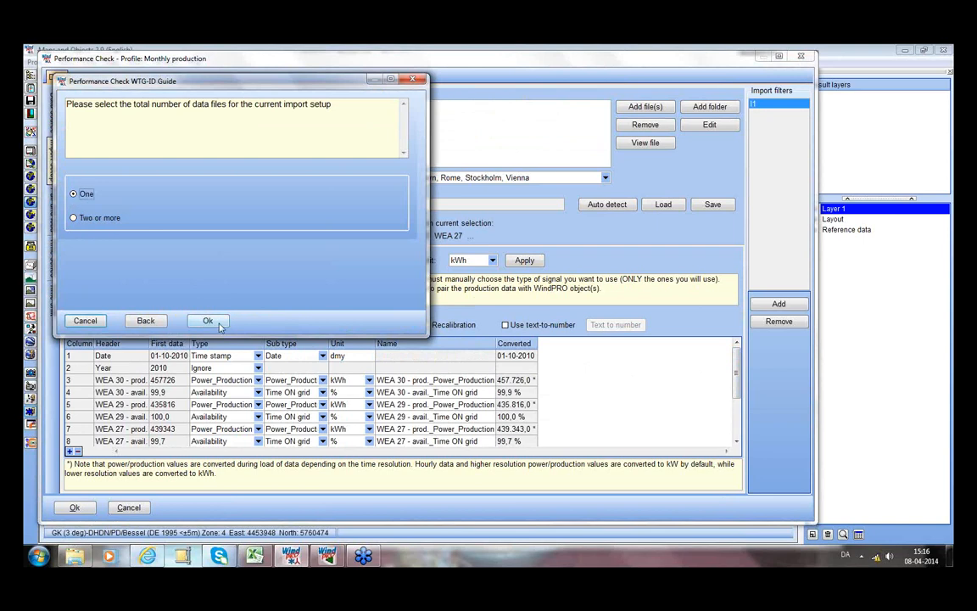
left_click(205, 320)
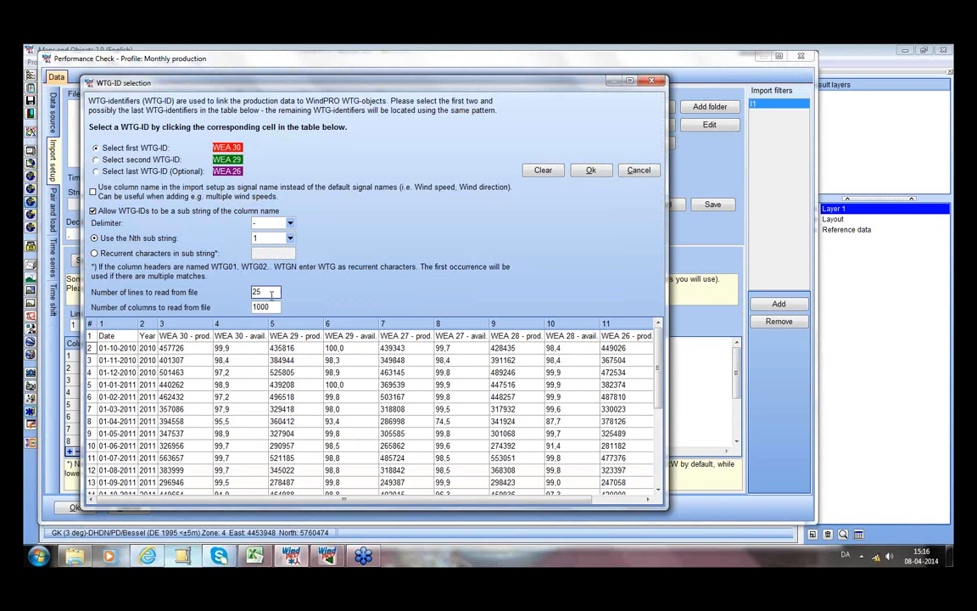
- Pick the column headers WEA 30 - prod. as first WTG-ID, WEA 29 - prod. as second and WEA 26 - prod. as last
left_click(241, 337)
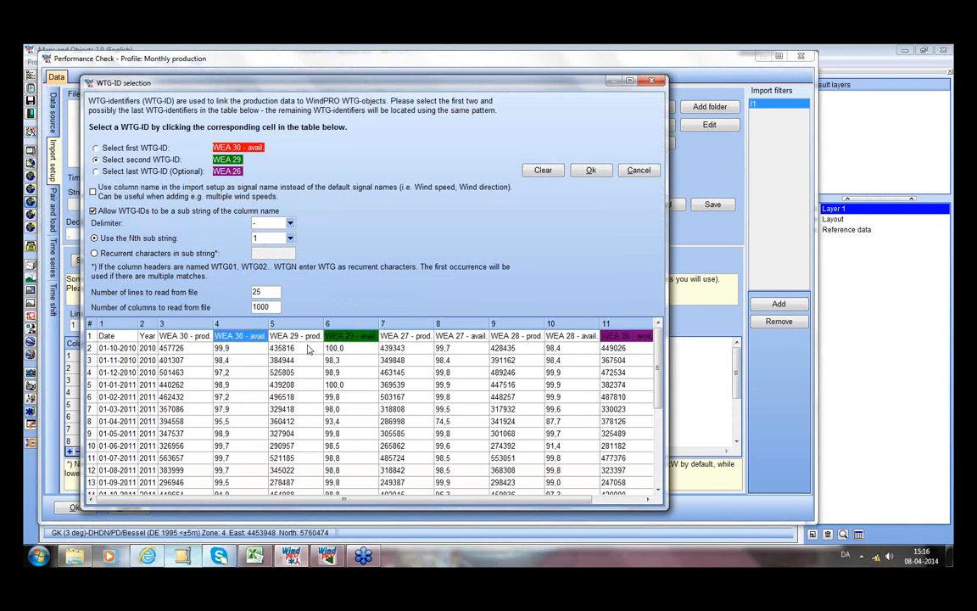
left_click(183, 336)
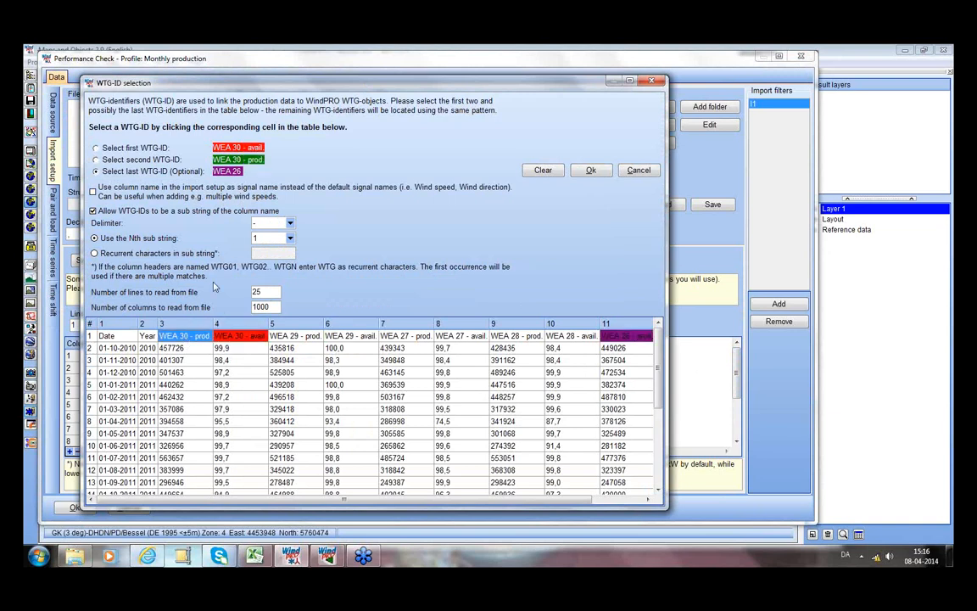
left_click(96, 147)
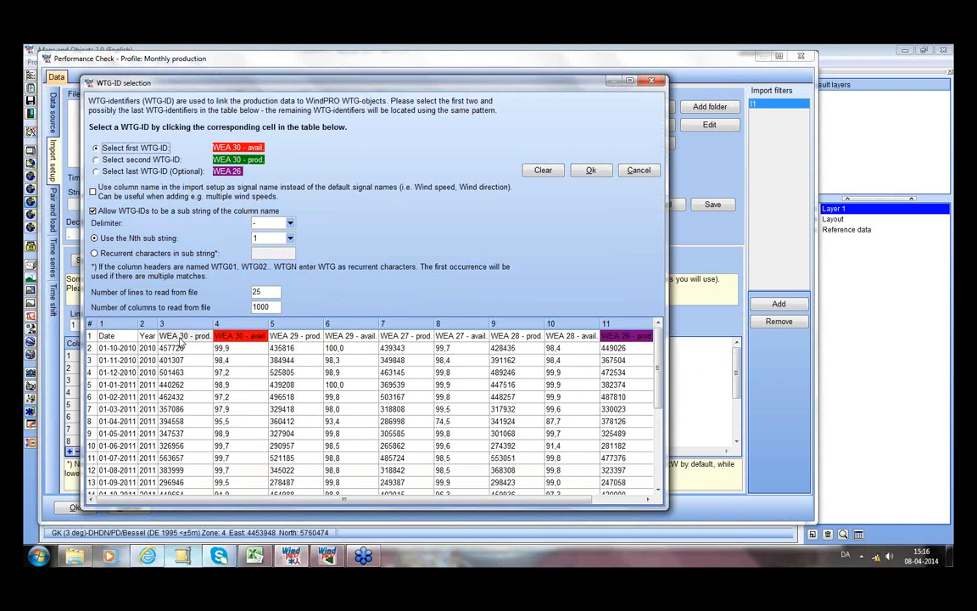
left_click(181, 338)
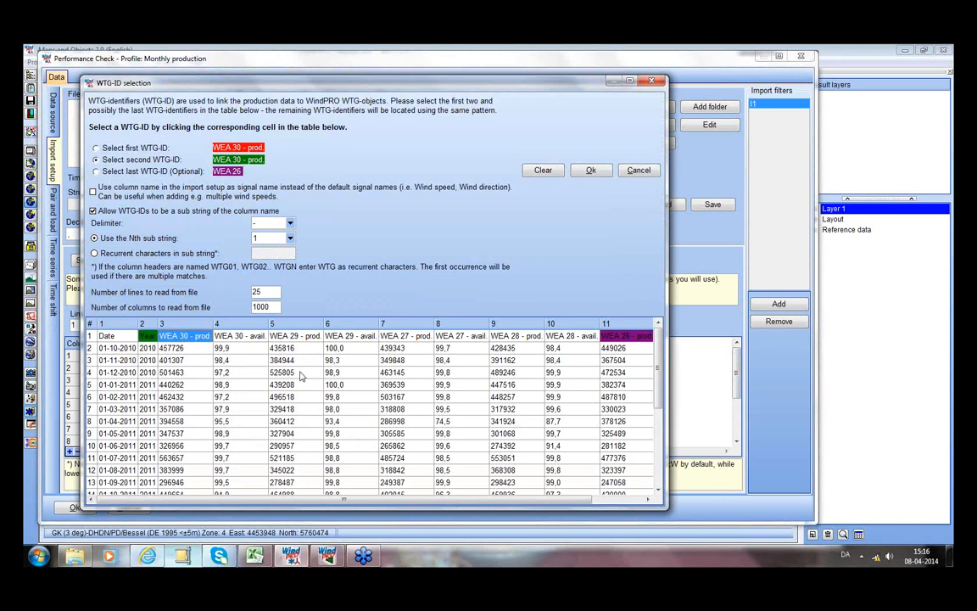
left_click(297, 337)
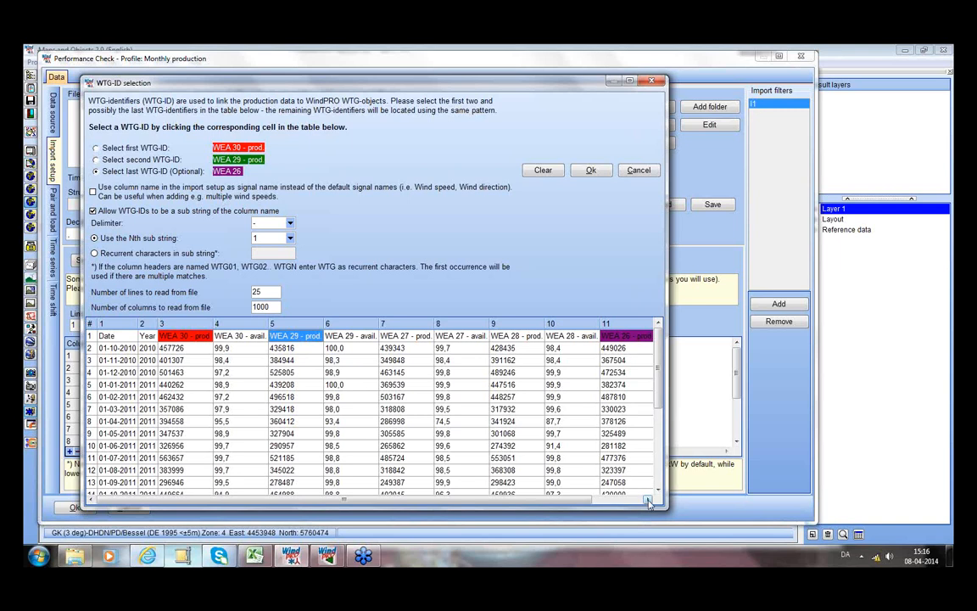
left_click(648, 502)
left_click(648, 502)
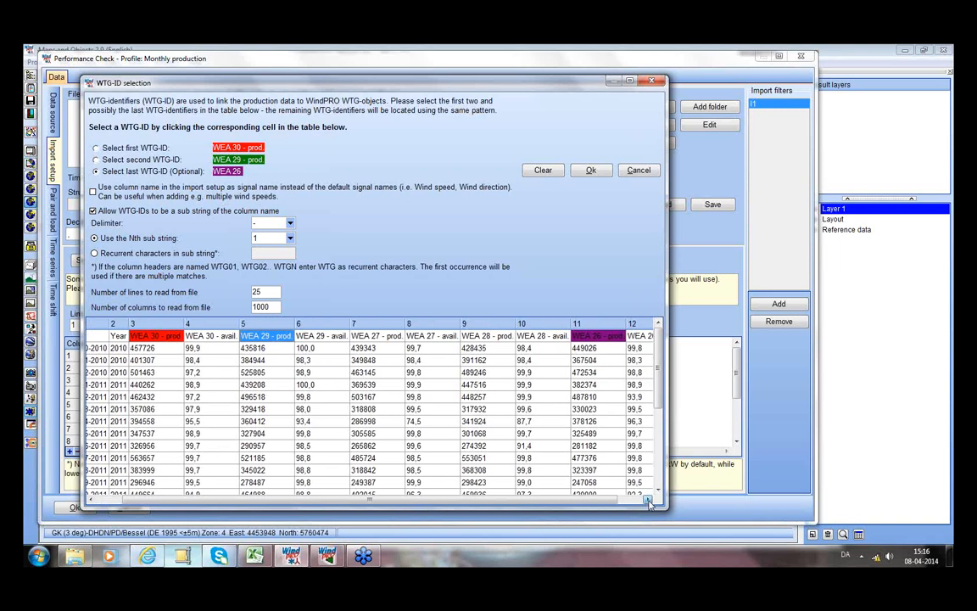
left_click(648, 501)
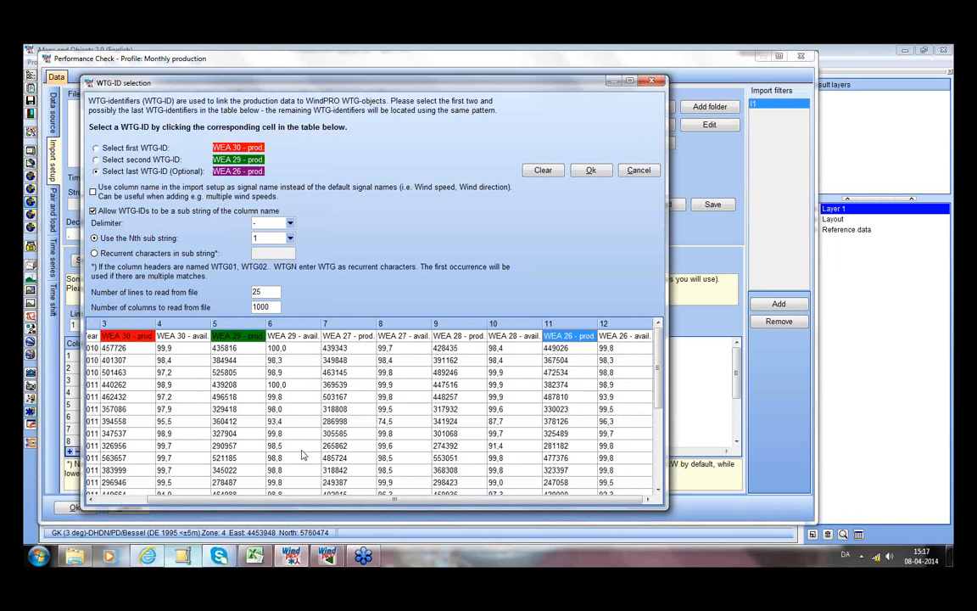
- Accept the WTG-ID selection and pair each existing turbine, WEA 26 to WEA 30, with the import ID of the same name
left_click(591, 171)
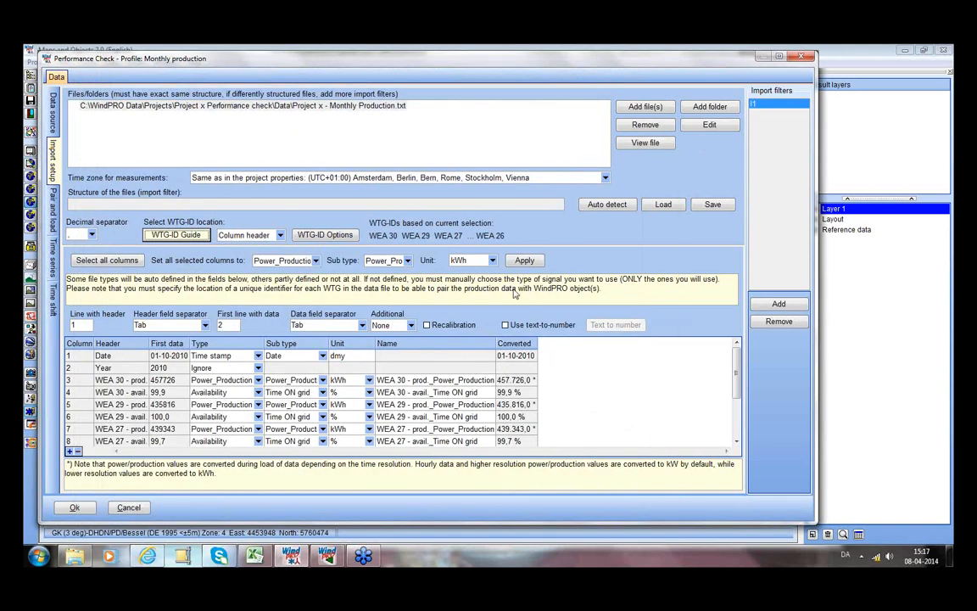
left_click(52, 203)
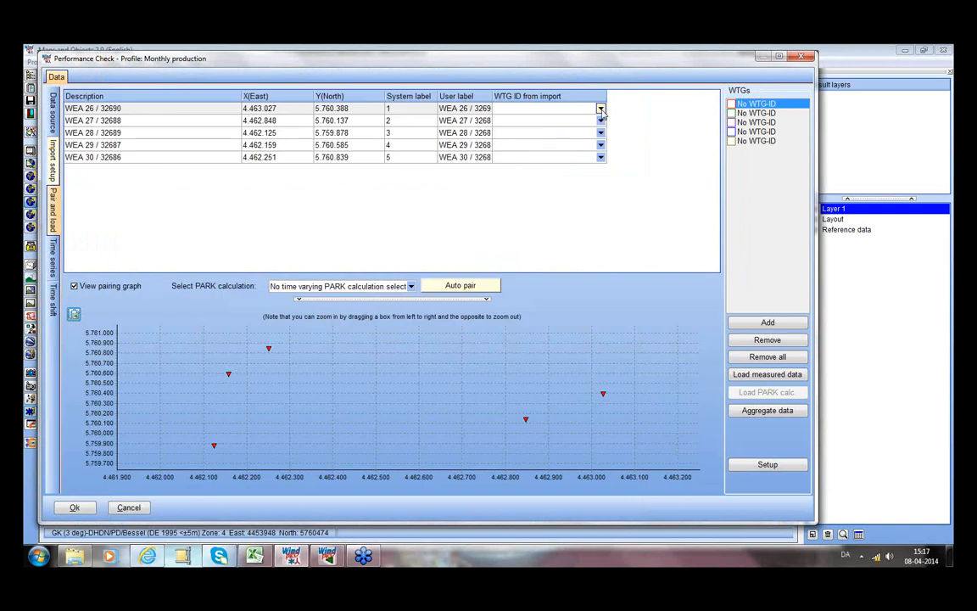
left_click(600, 108)
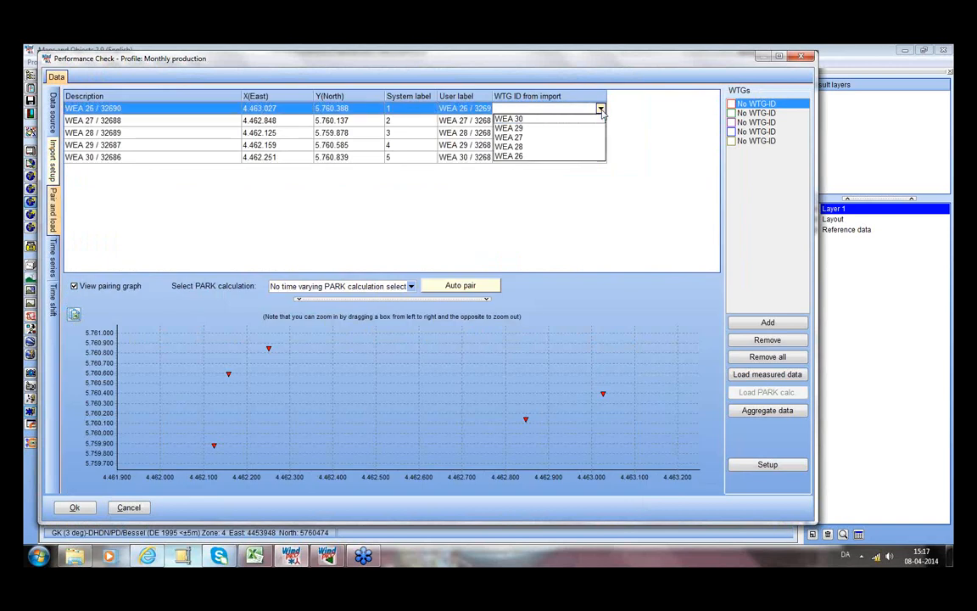
left_click(542, 156)
left_click(600, 122)
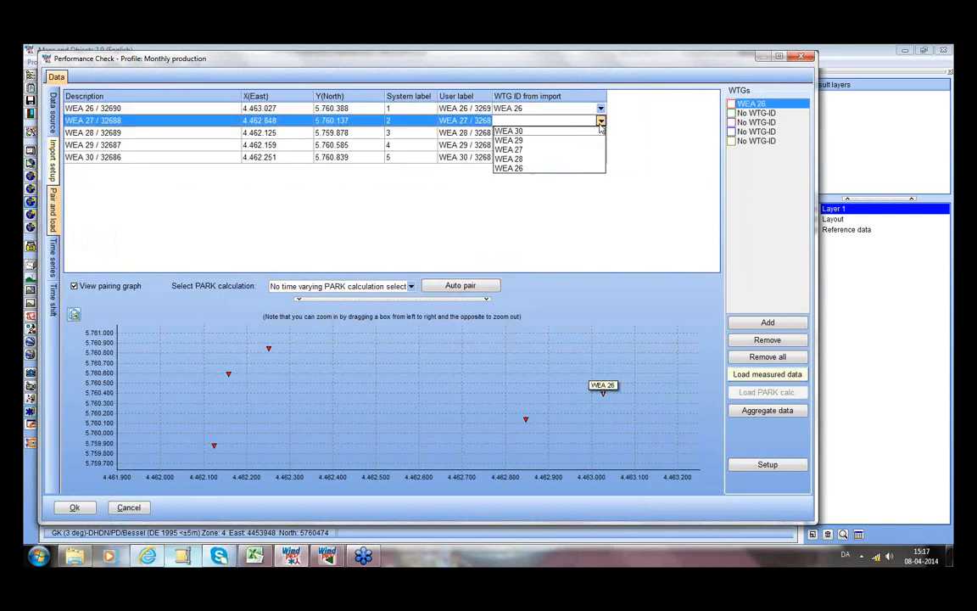
left_click(602, 134)
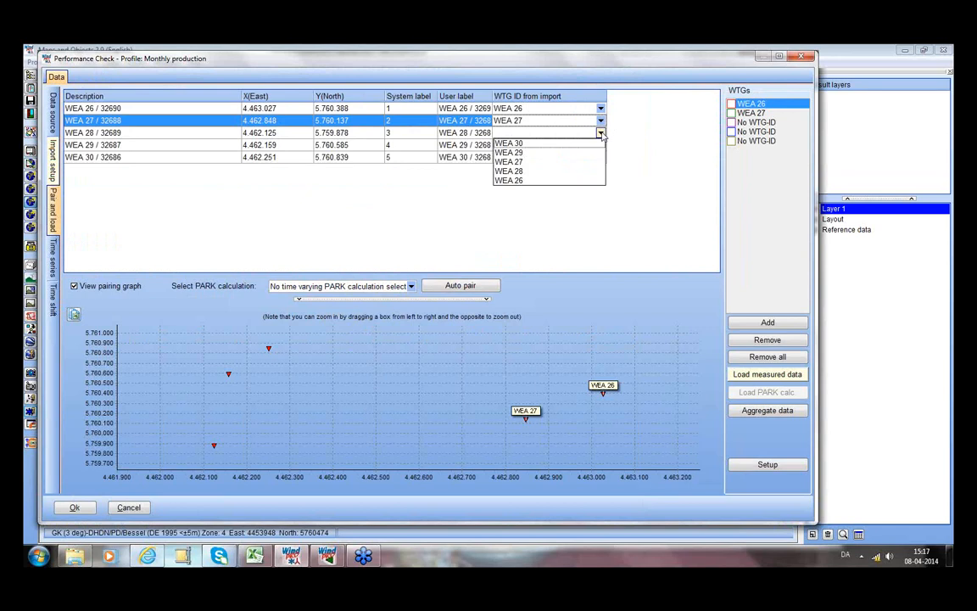
left_click(592, 172)
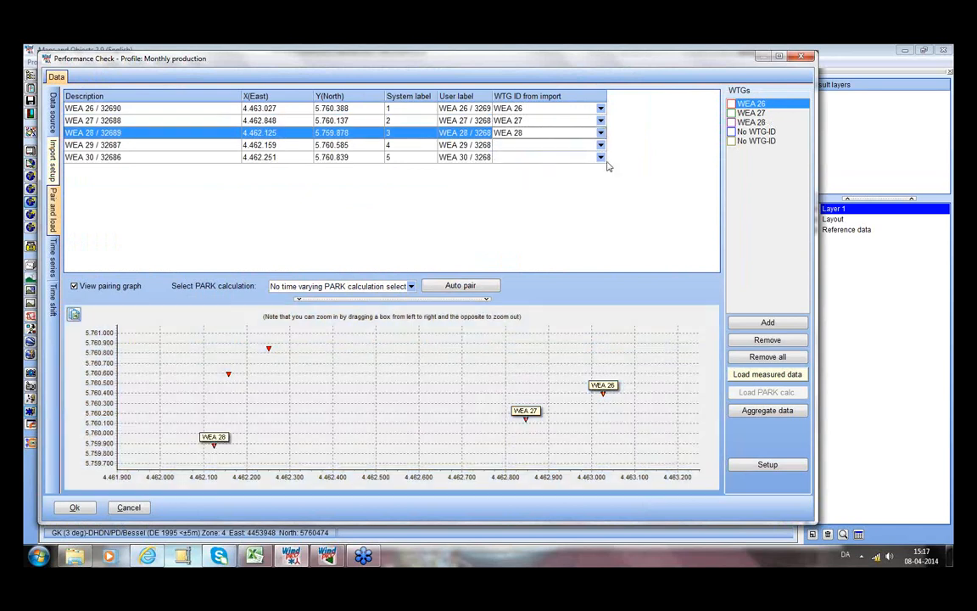
left_click(600, 146)
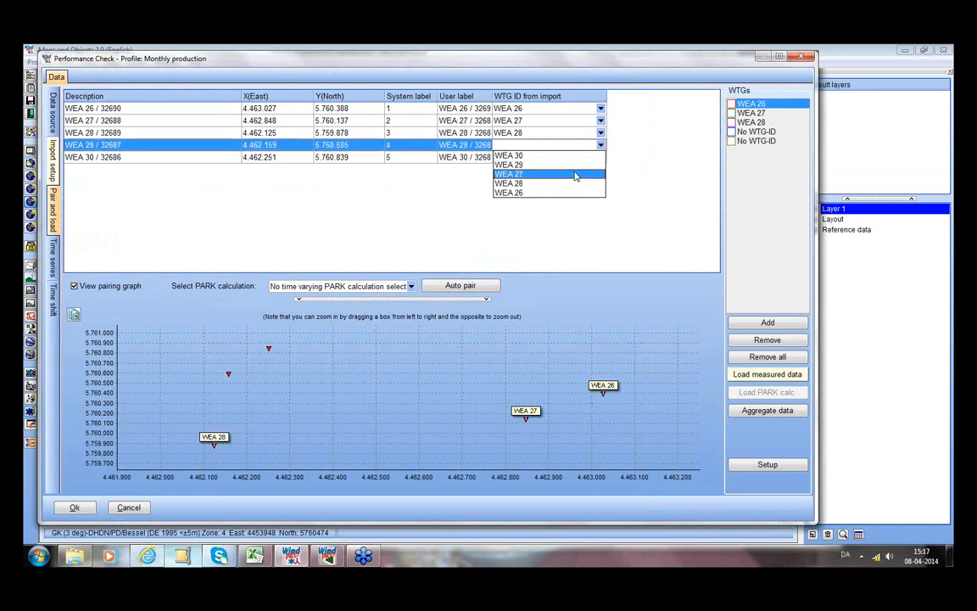
left_click(575, 174)
left_click(600, 158)
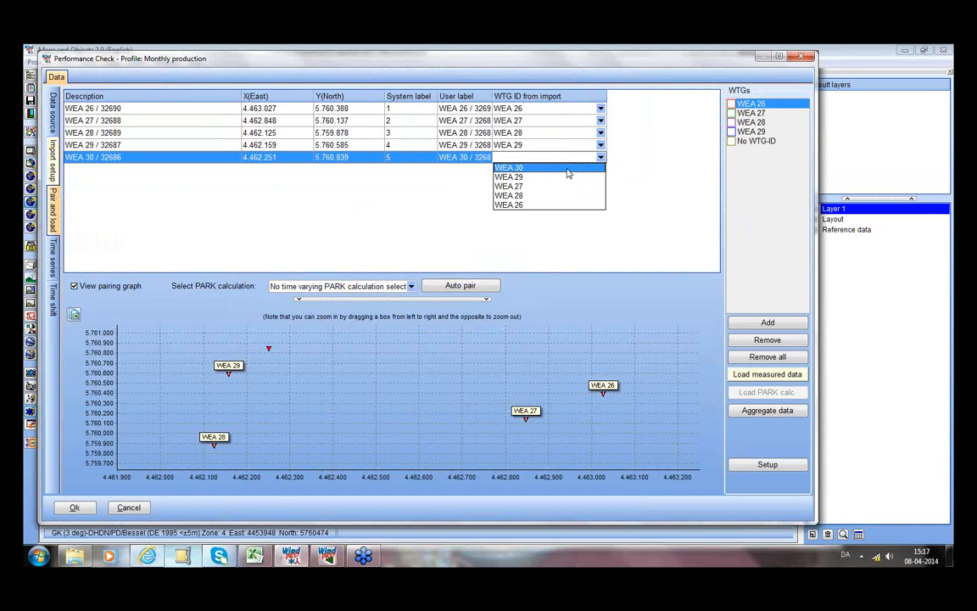
left_click(570, 166)
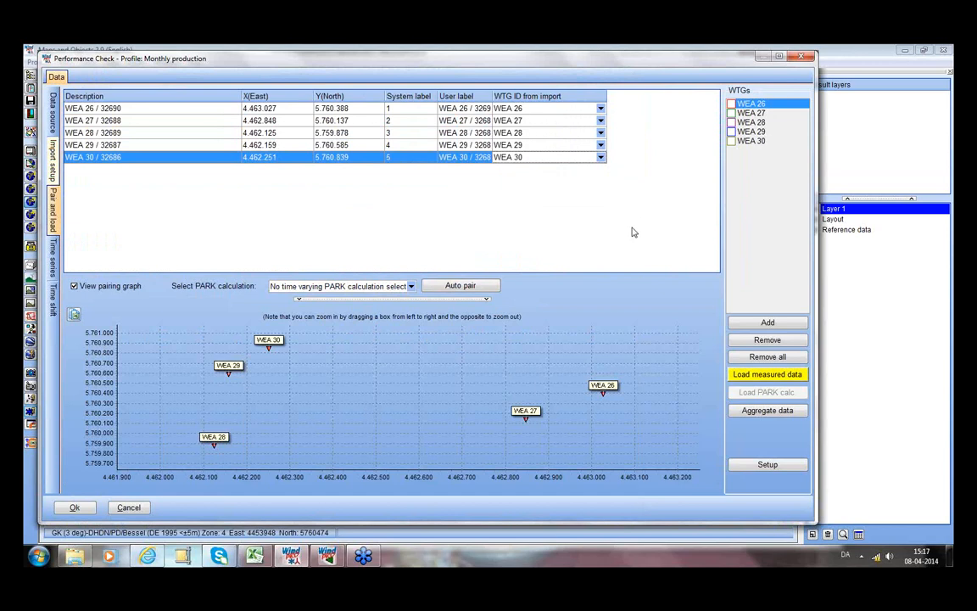
- Load the measured data for the paired turbines and review the time series records of WEA 26 to WEA 30
left_click(766, 378)
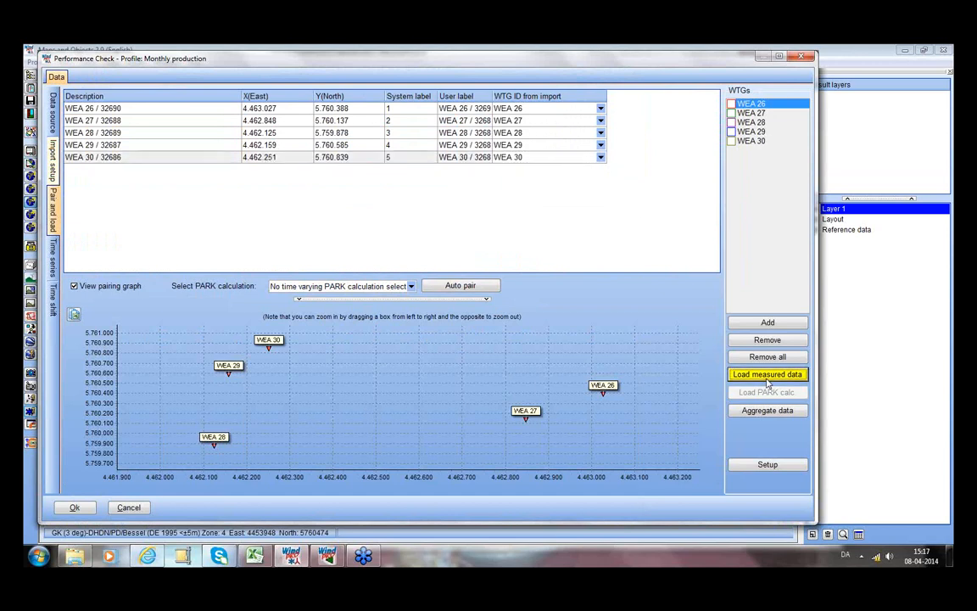
left_click(95, 280)
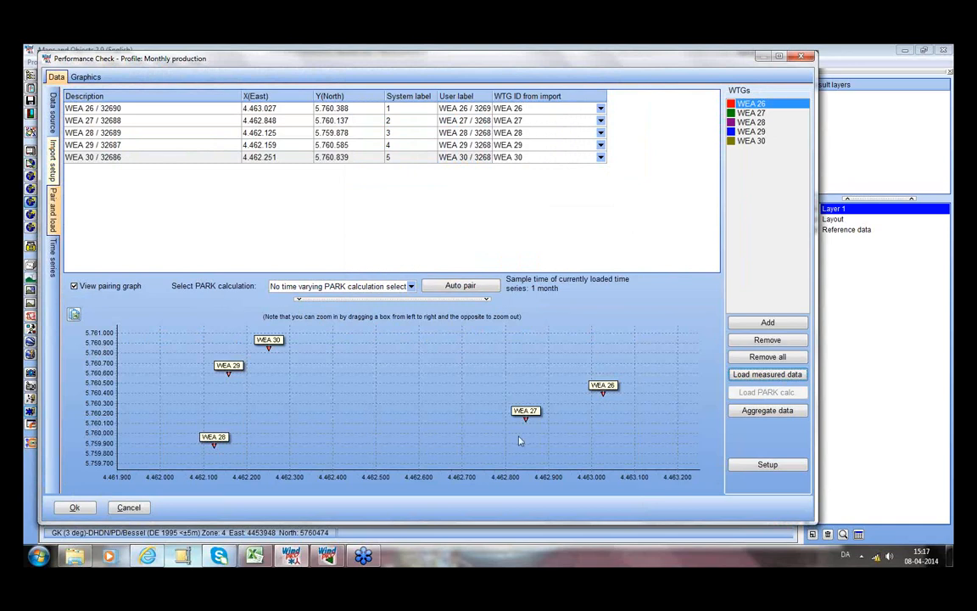
left_click(51, 266)
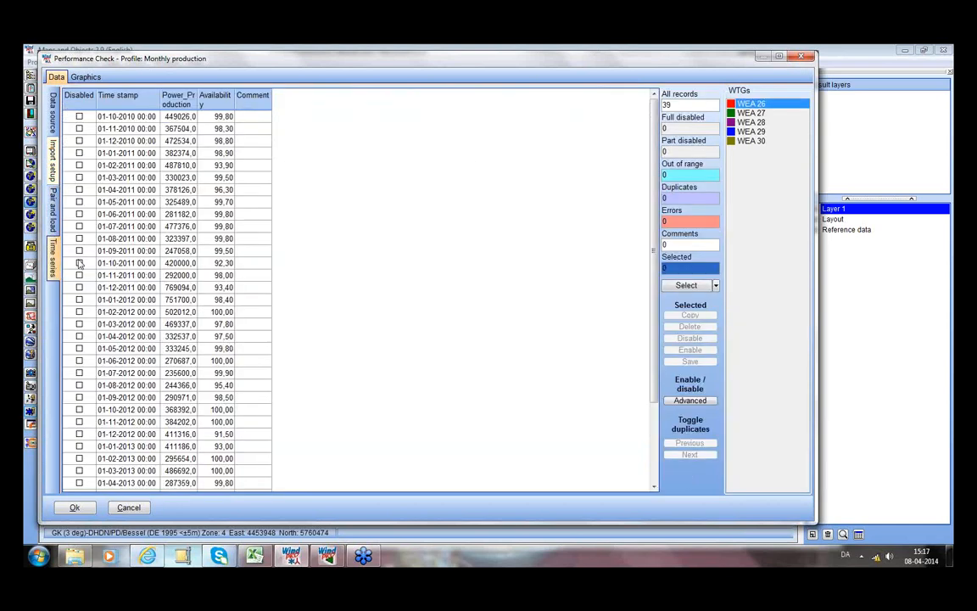
key("Down")
key("Down")
key("Down")
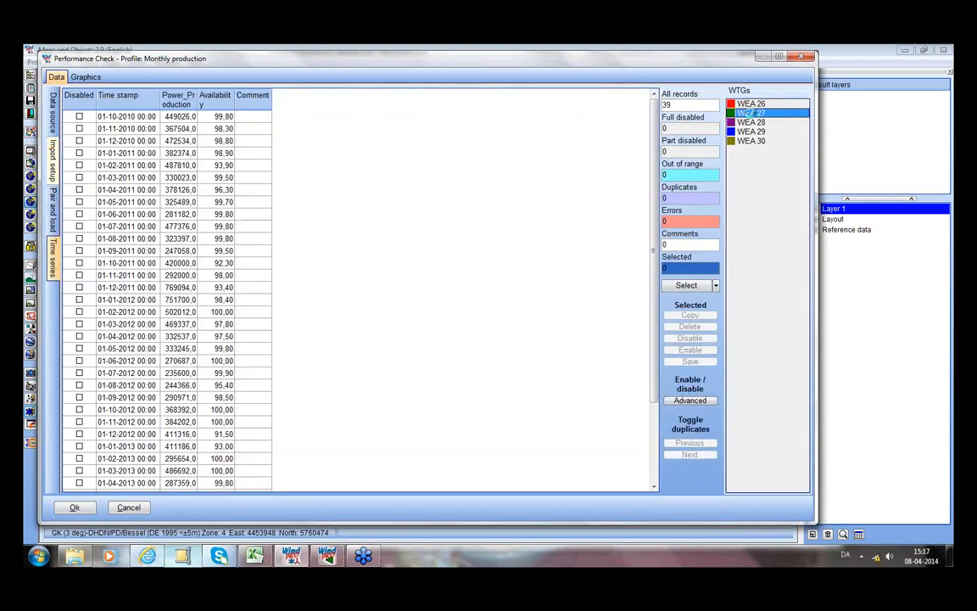
key("Down")
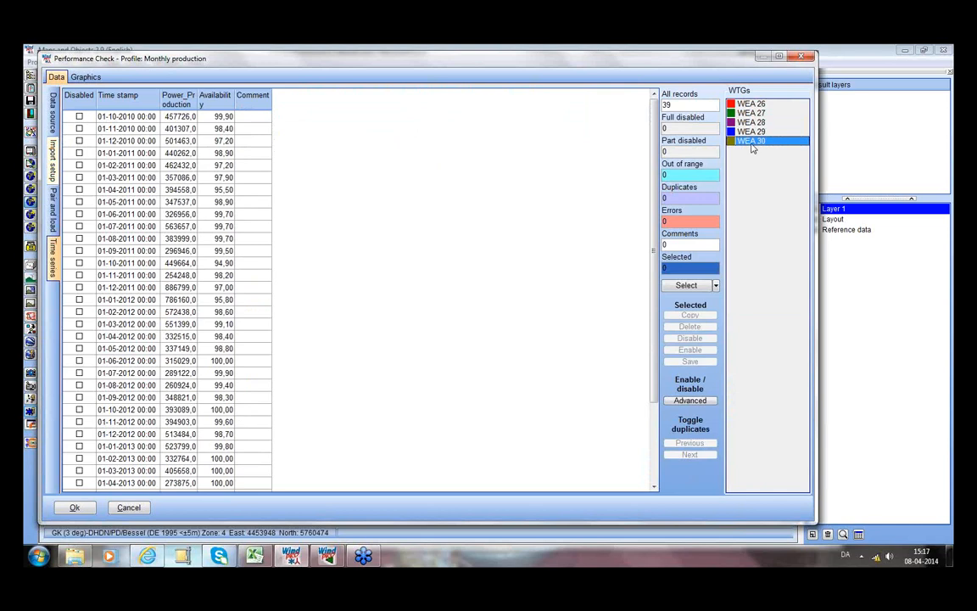
left_click(751, 105)
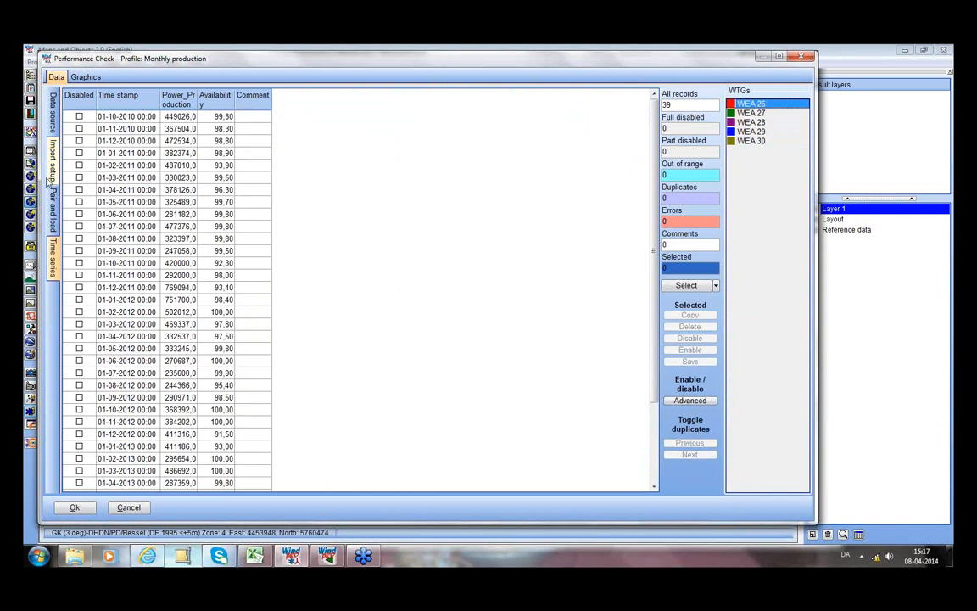
- Show the Windindex WCP graph and start a new user index base in the wind index database with display name IWET 11
left_click(88, 76)
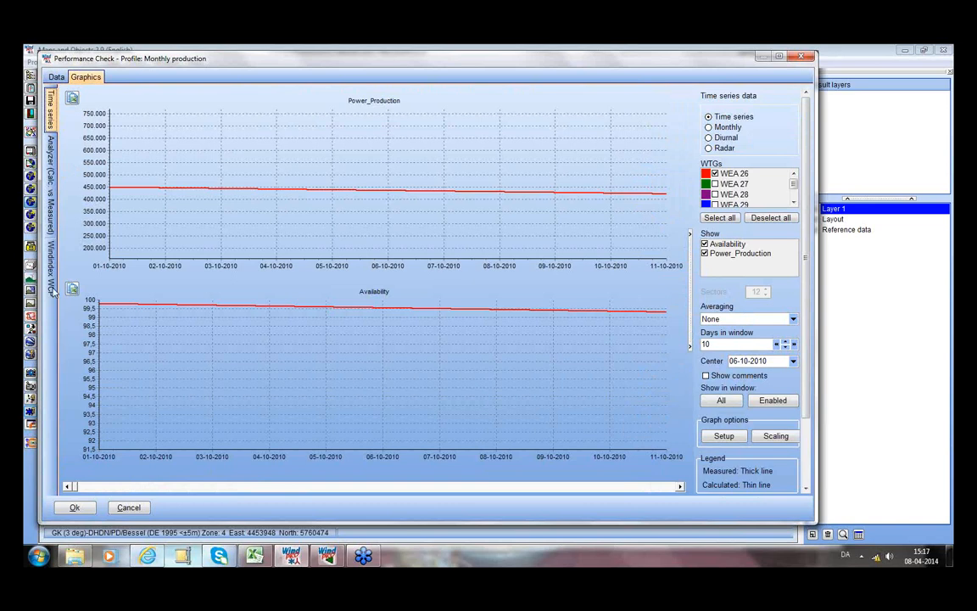
left_click(51, 286)
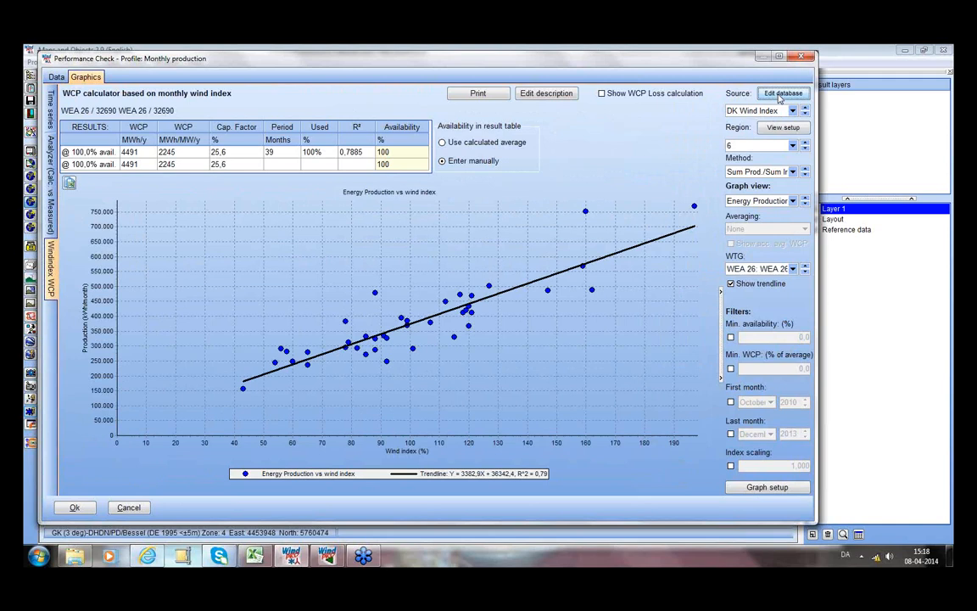
left_click(781, 94)
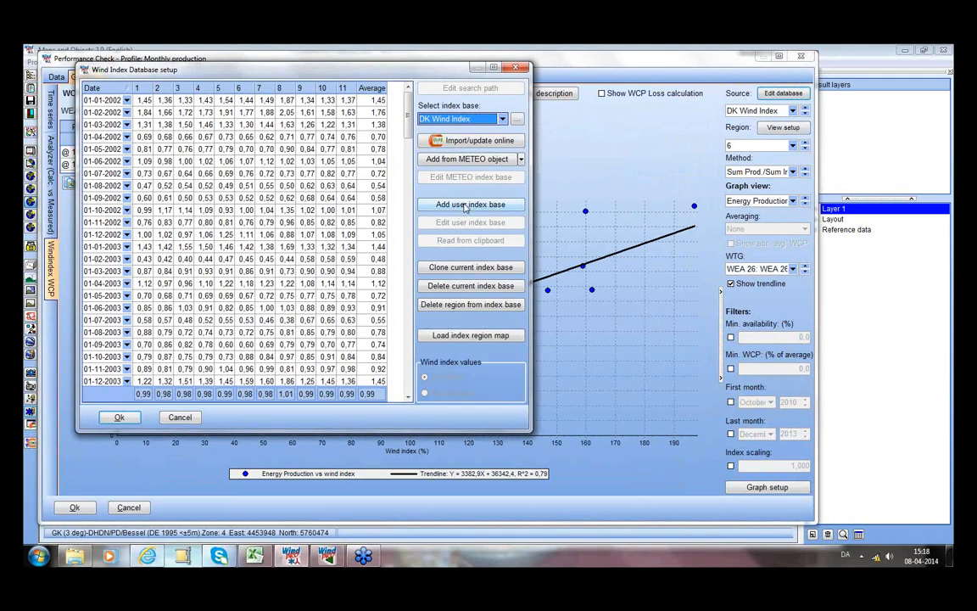
left_click(465, 207)
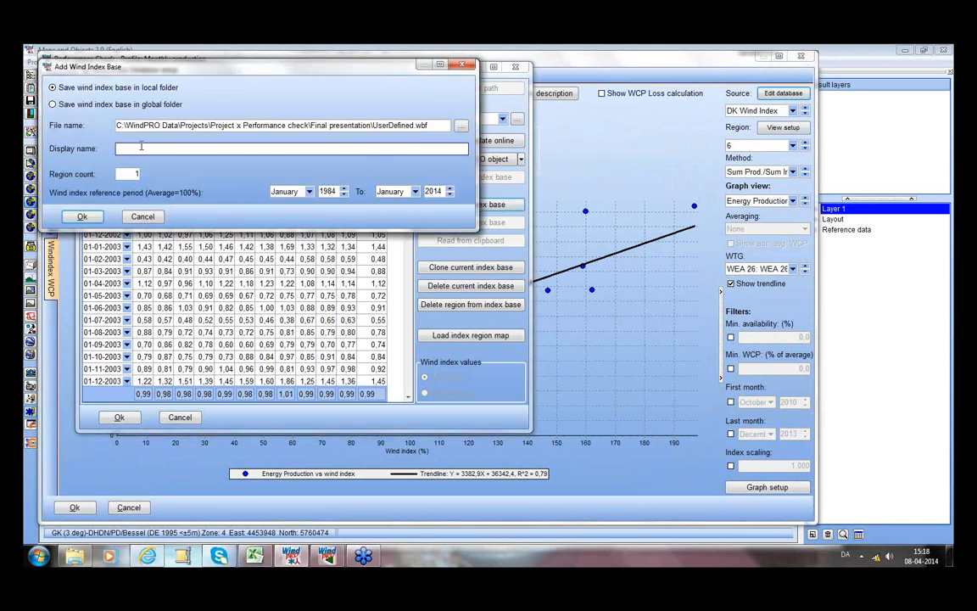
type("IWET 11")
- Open Complete IWET2011.xlsx from the project's Data folder in Excel and check how many index regions it contains
left_click(75, 556)
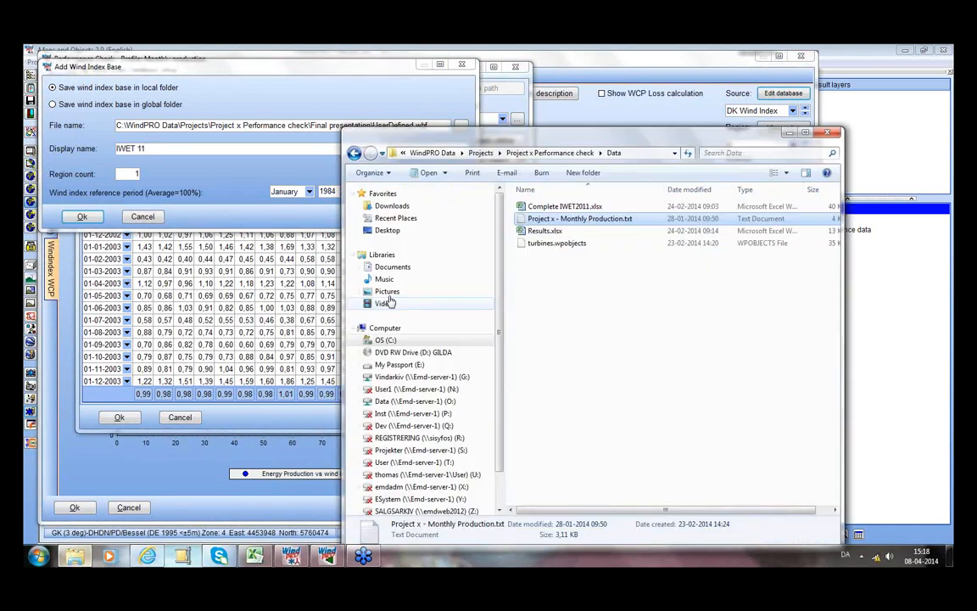
double_click(556, 208)
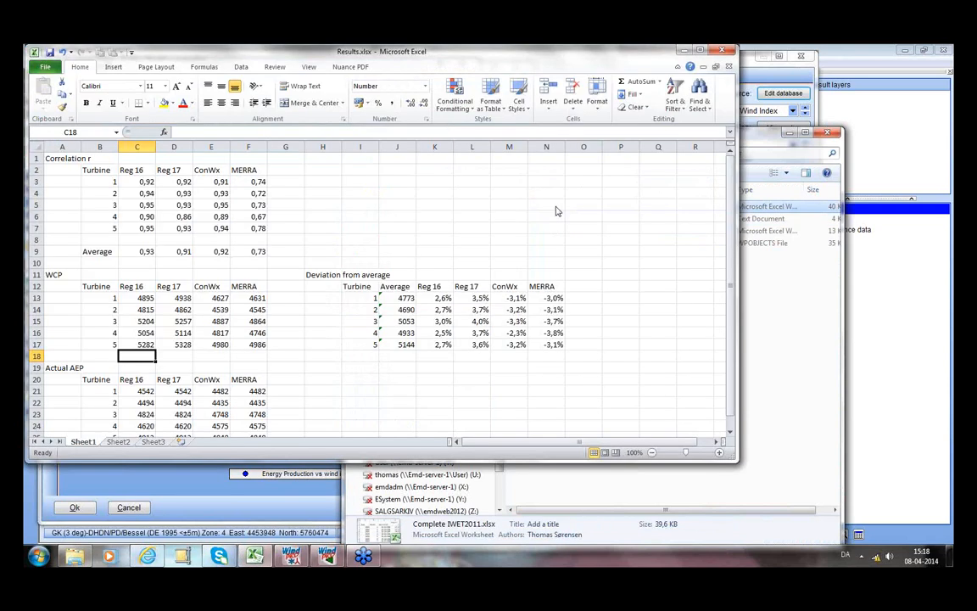
left_click_drag(731, 396, 720, 163)
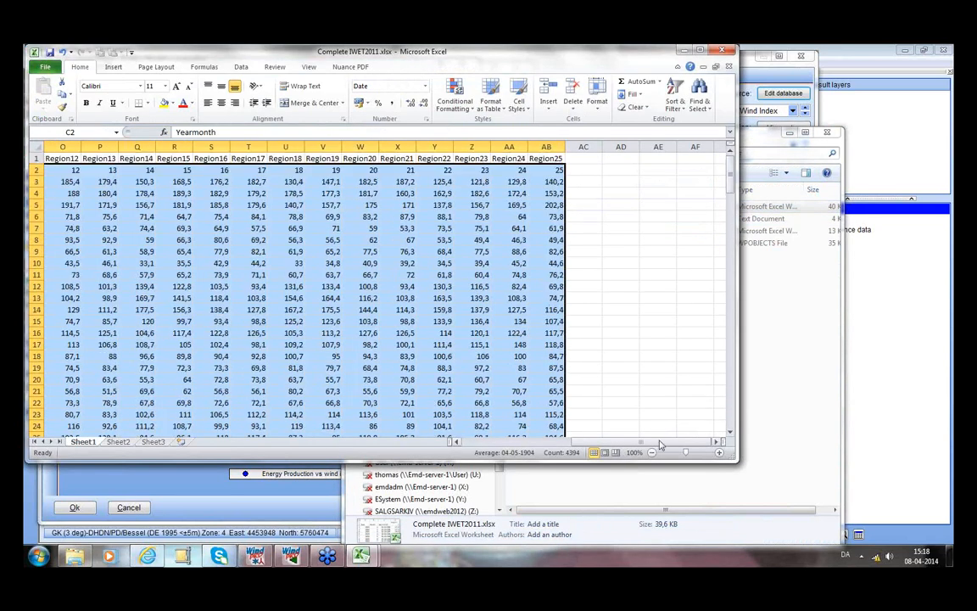
left_click_drag(644, 442, 501, 449)
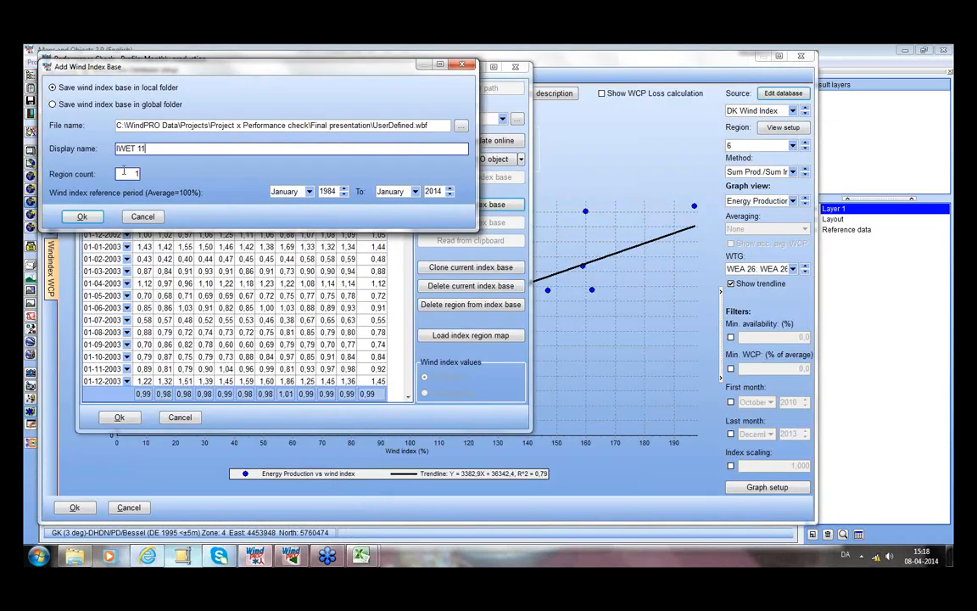
- Back in WindPRO, set the region count of the new wind index base to 25 and create it
double_click(125, 173)
type("2")
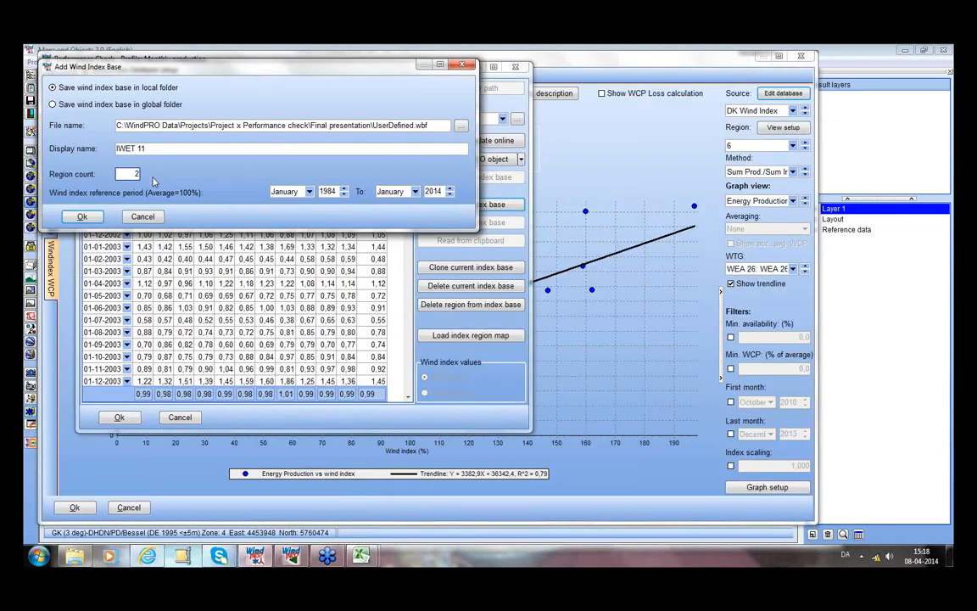
type("5")
left_click(75, 218)
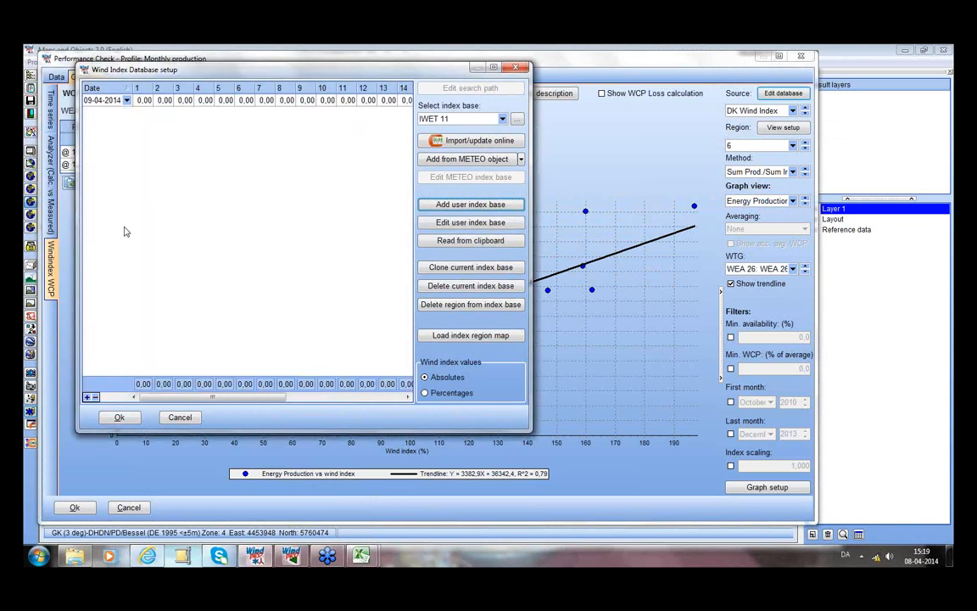
- Switch to Complete IWET2011.xlsx in Excel and copy the selected index table, from the Yearmonth column through Region25
mouse_move(363, 560)
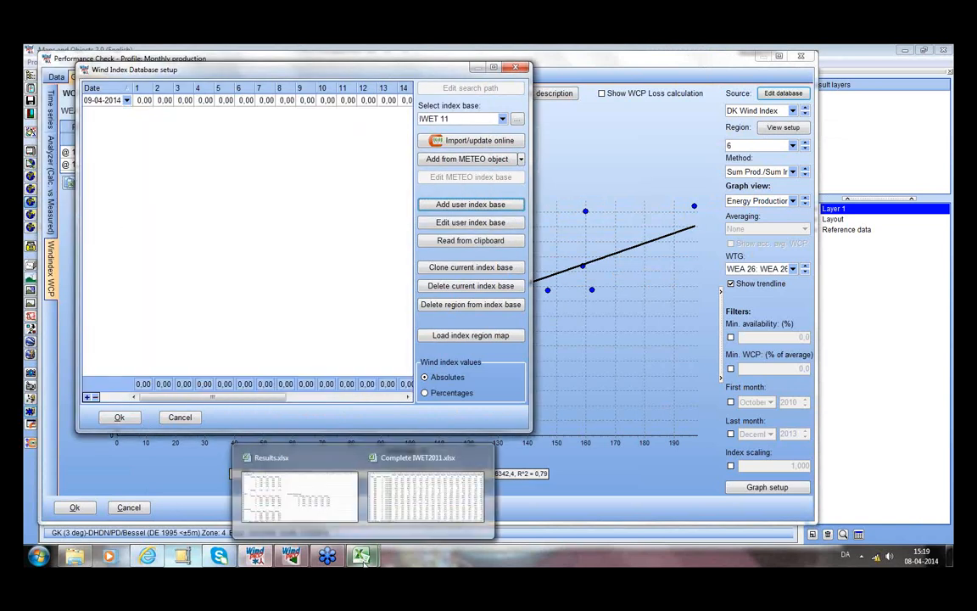
left_click(411, 509)
right_click(350, 326)
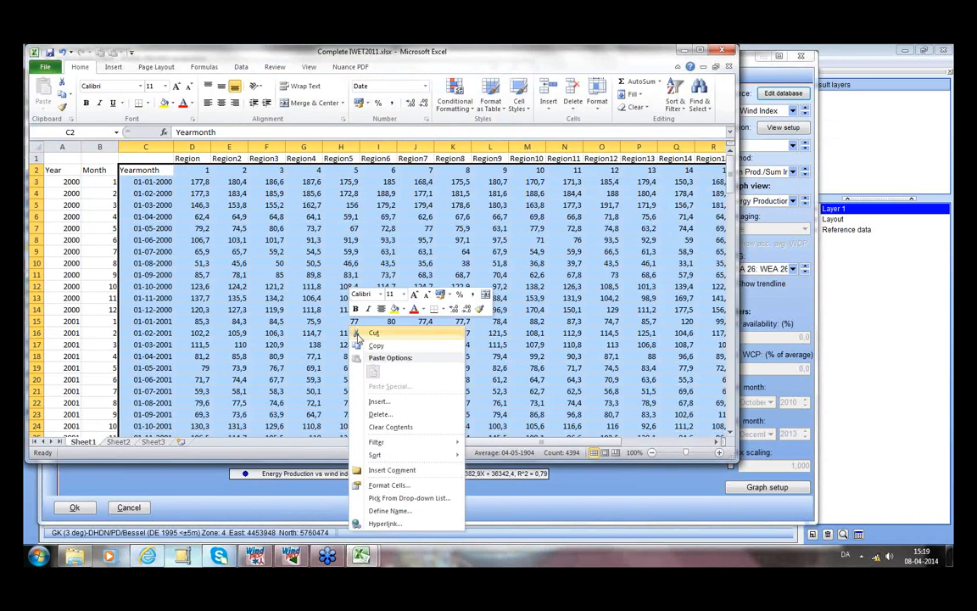
left_click(376, 347)
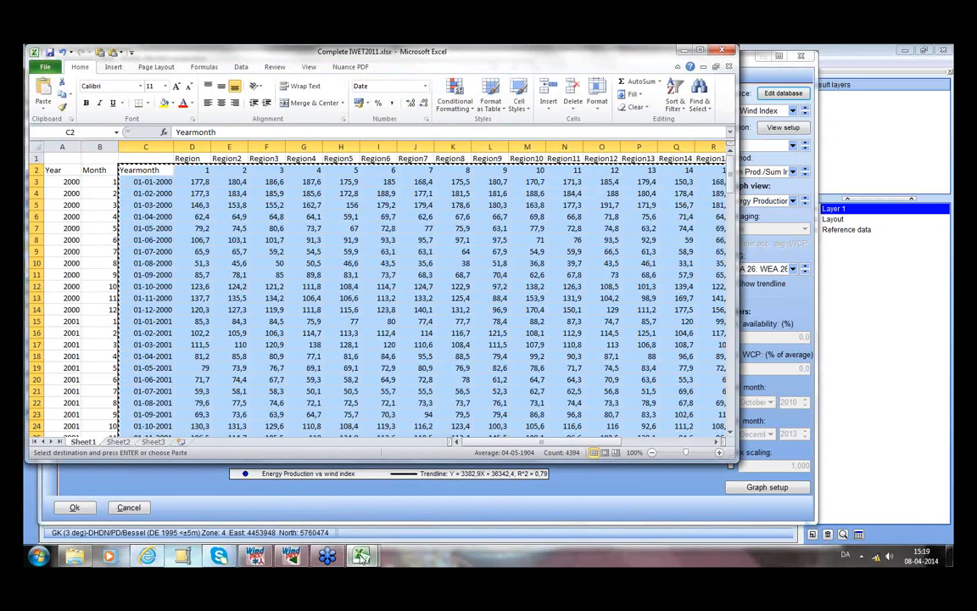
- Return to WindPRO and read the copied table into index base IWET 11, with line 2 as the first line with data
left_click(256, 558)
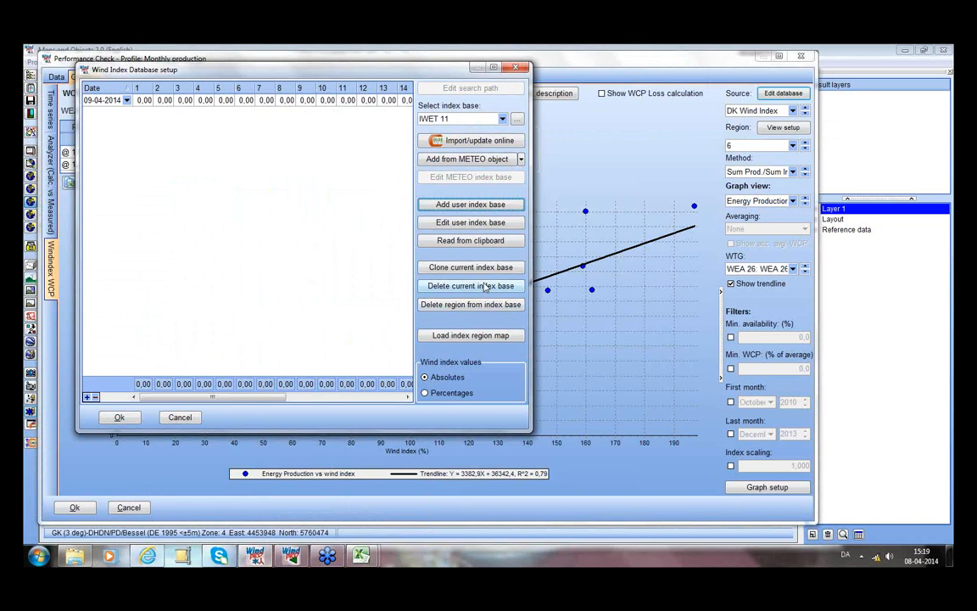
left_click(472, 242)
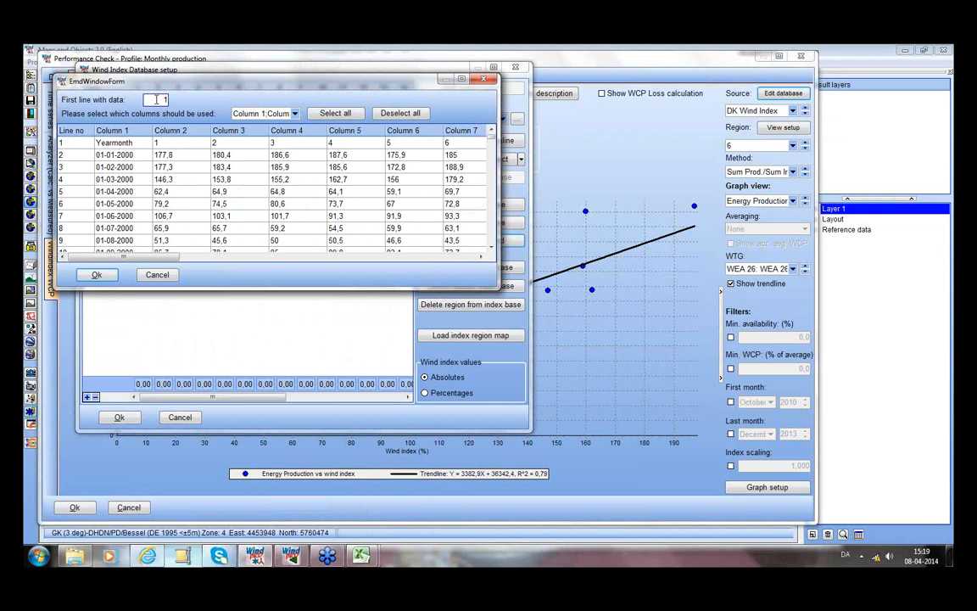
left_click(364, 560)
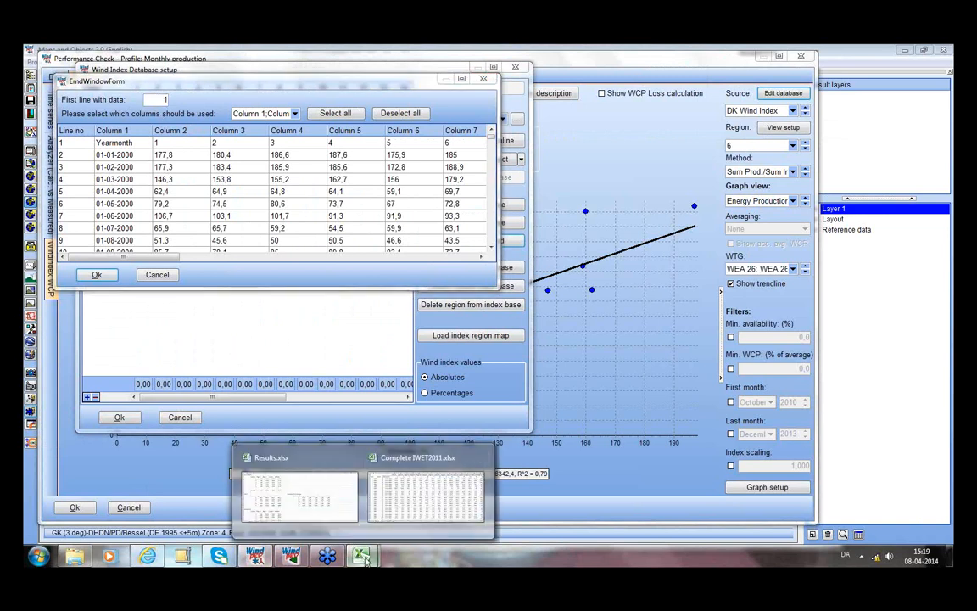
left_click(404, 509)
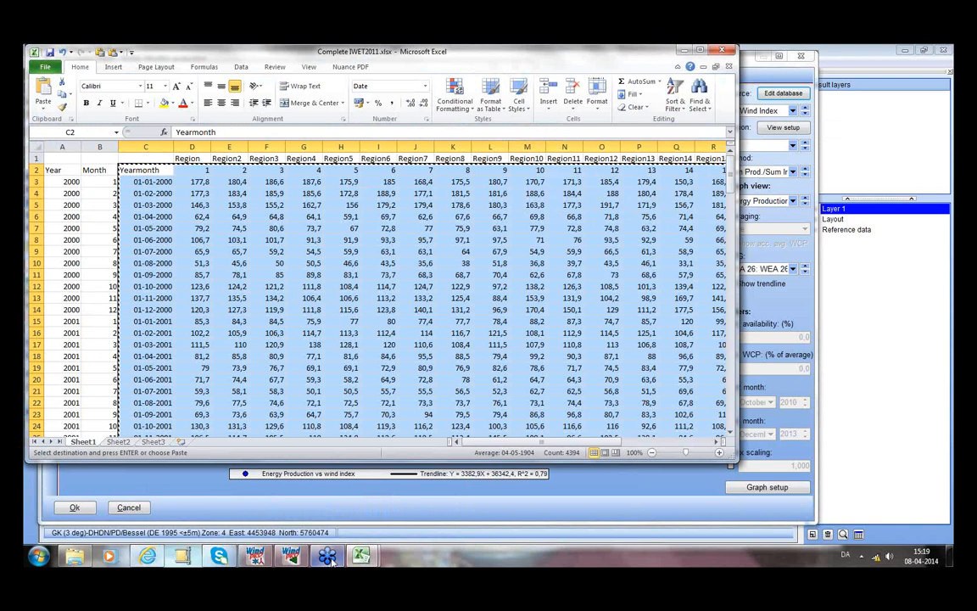
left_click(291, 557)
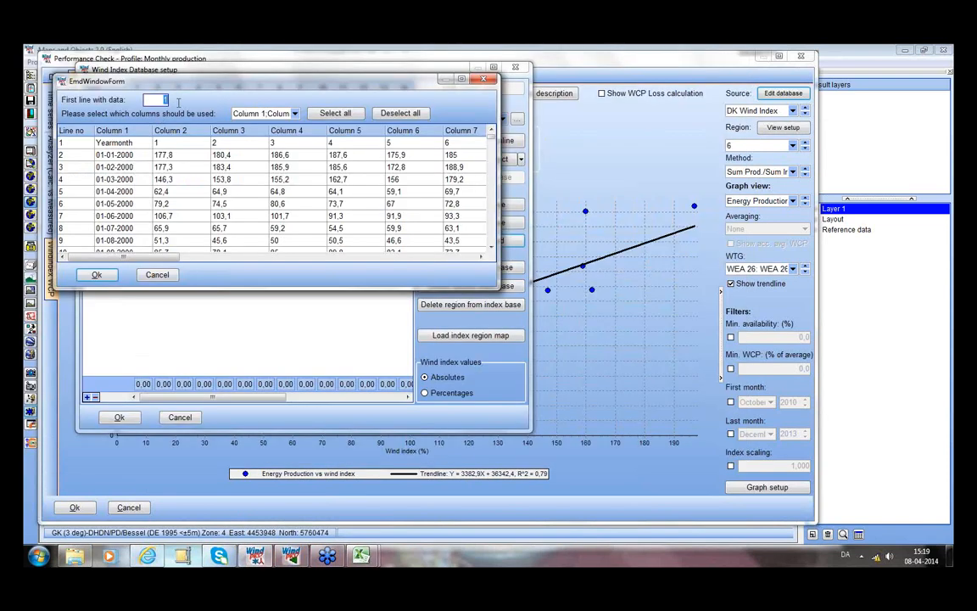
type("2")
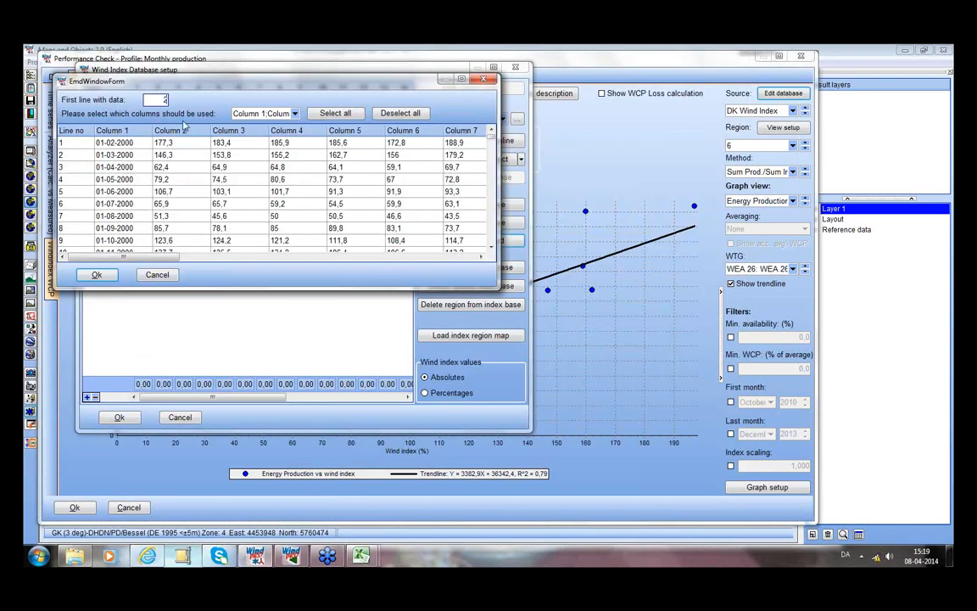
left_click(97, 275)
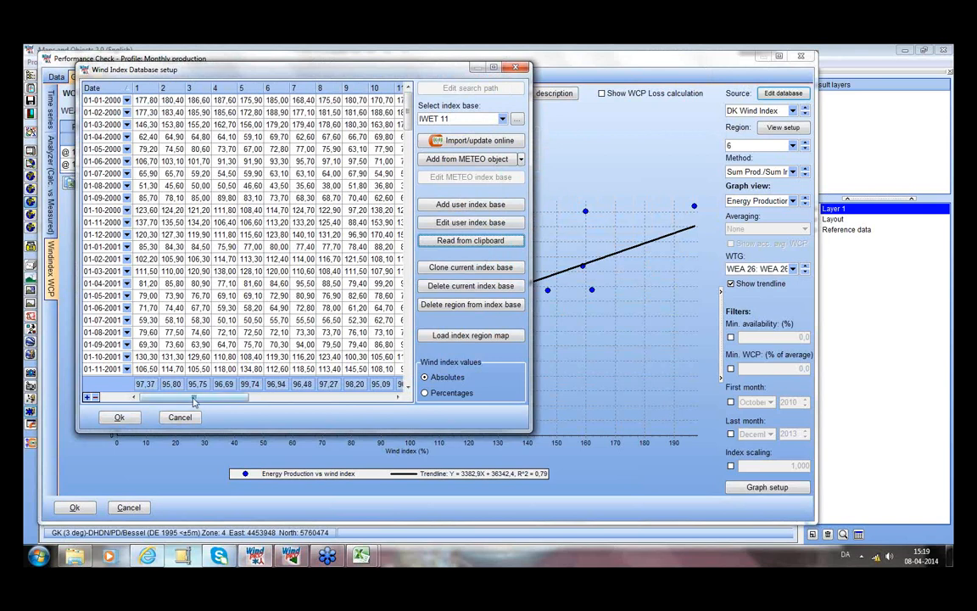
- Load DE_Index_Region_Map.irm as the region map of index base IWET 11 and save the database with its values changed to percentages
left_click_drag(194, 402, 195, 402)
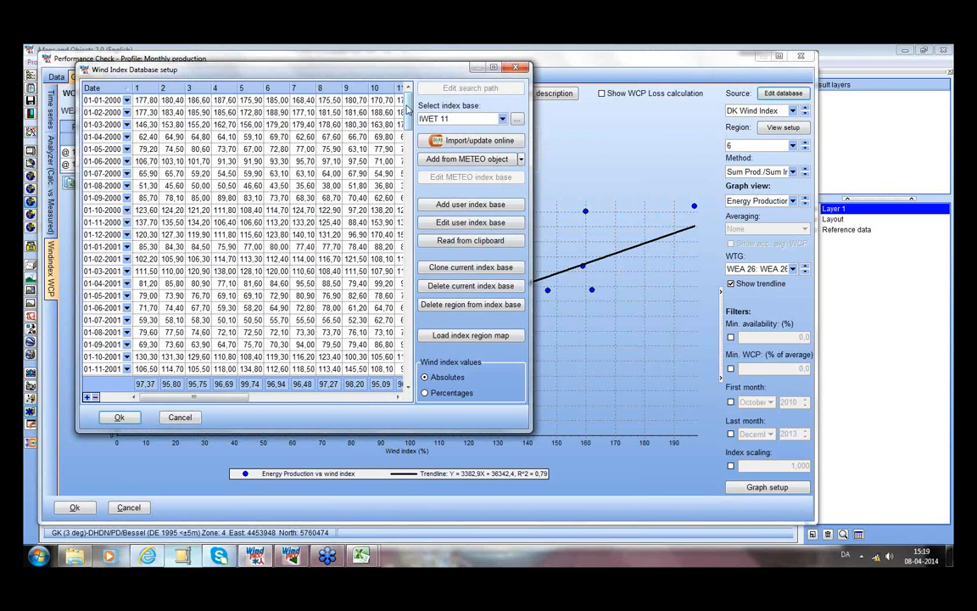
mouse_move(406, 105)
left_mouse_down()
mouse_move(408, 303)
mouse_move(442, 376)
mouse_move(424, 105)
left_mouse_up()
left_click(464, 338)
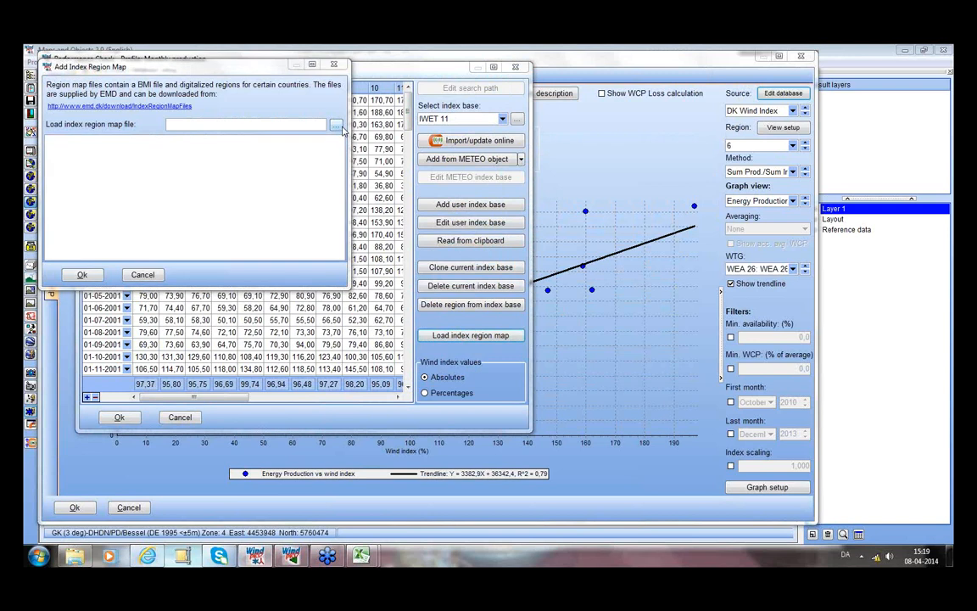
left_click(337, 125)
left_click(268, 222)
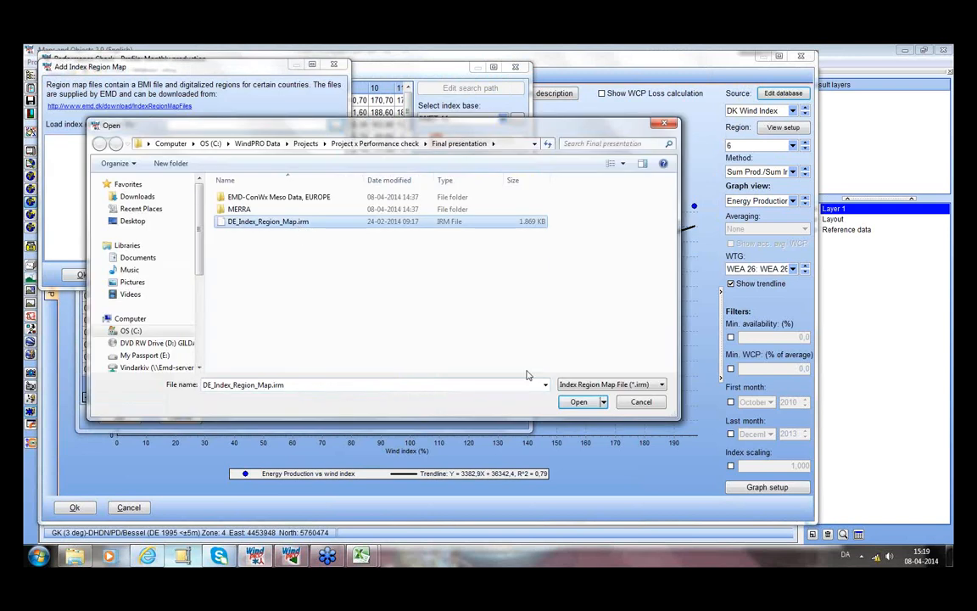
left_click(578, 403)
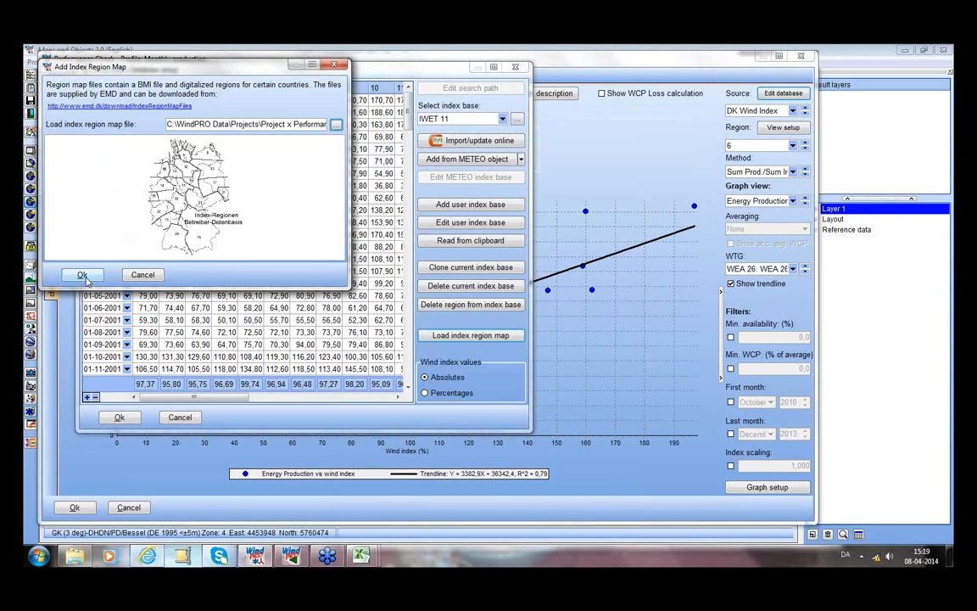
left_click(82, 275)
left_click(120, 418)
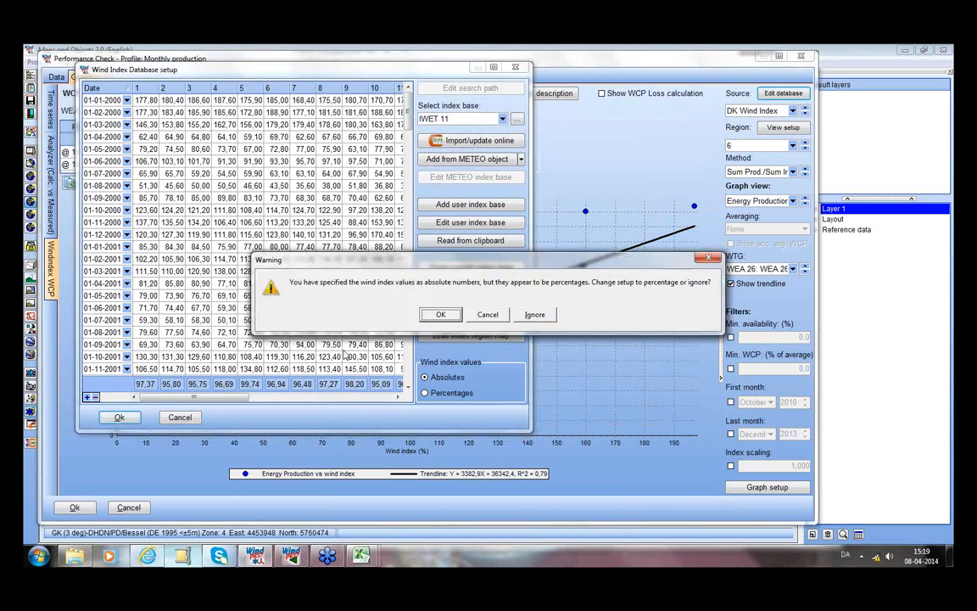
left_click(441, 316)
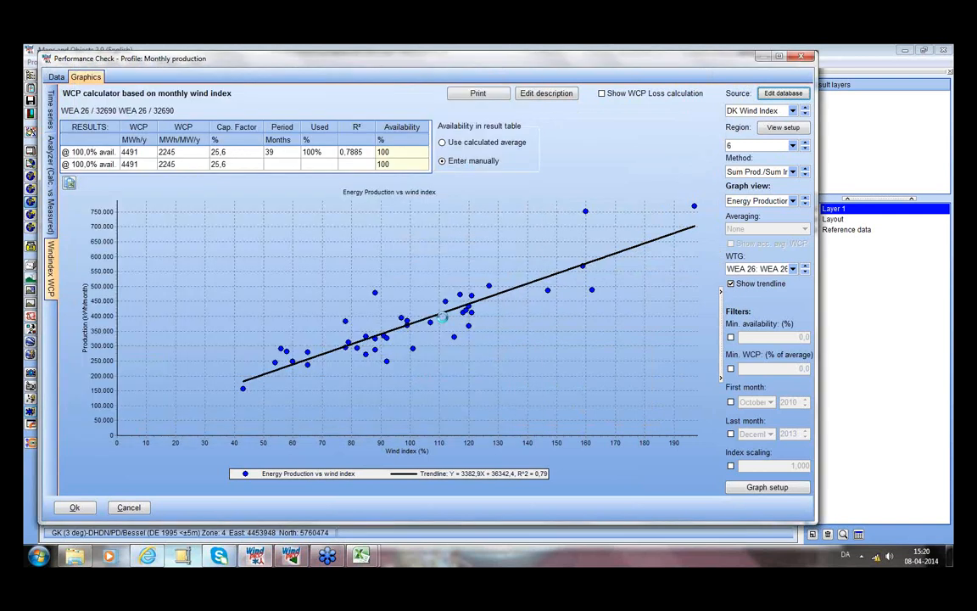
- Check the site on the IWET 11 region map, keep manual region selection, and set the wind index region to 16
left_click(791, 130)
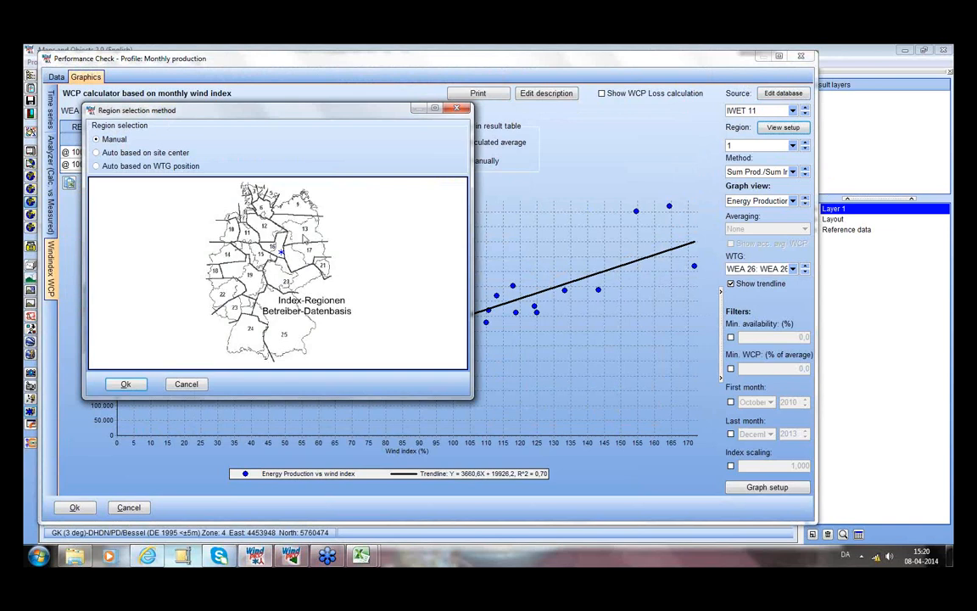
left_click(125, 384)
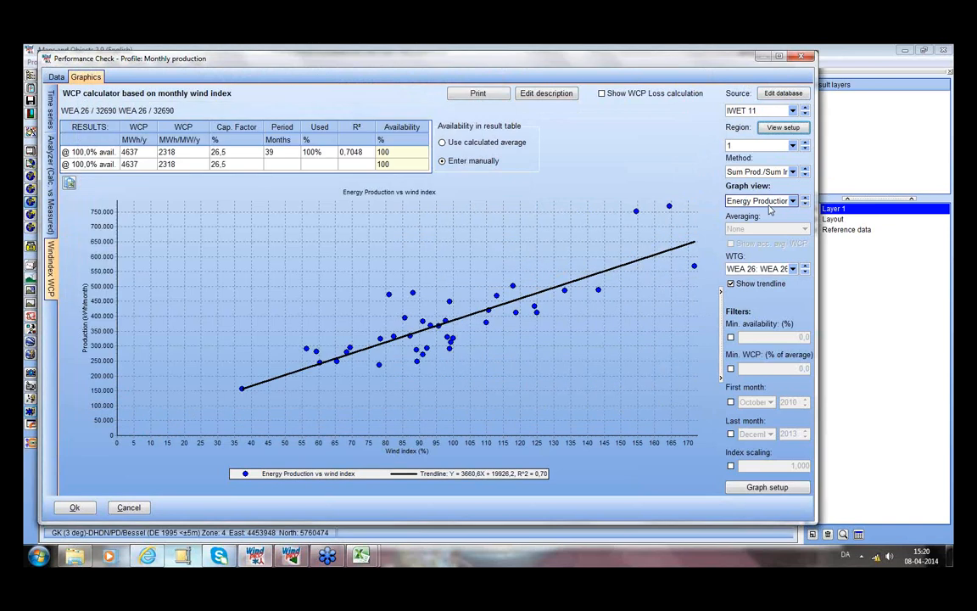
left_click(805, 142)
left_click(805, 142)
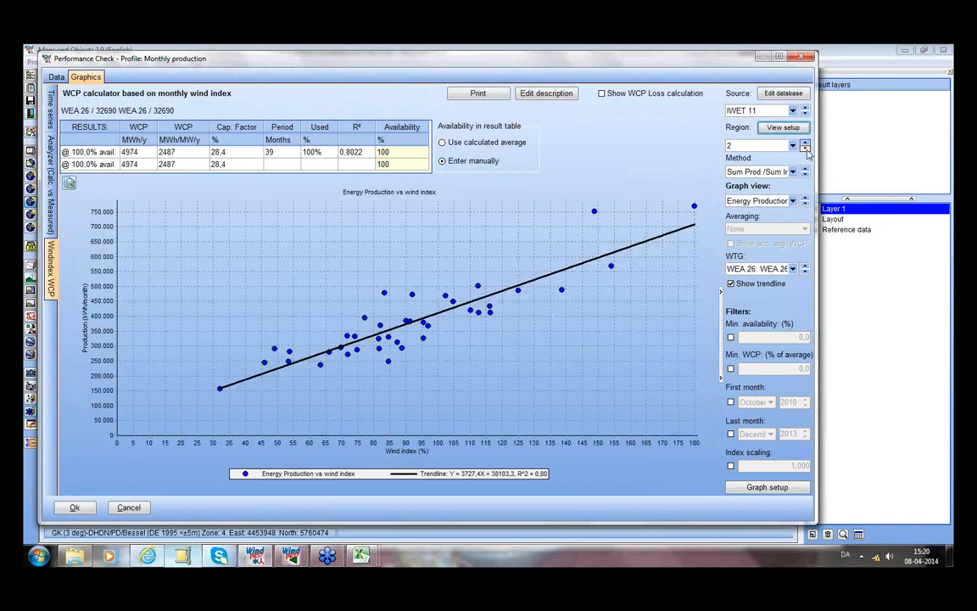
left_click(805, 142)
left_click(804, 142)
left_click(804, 144)
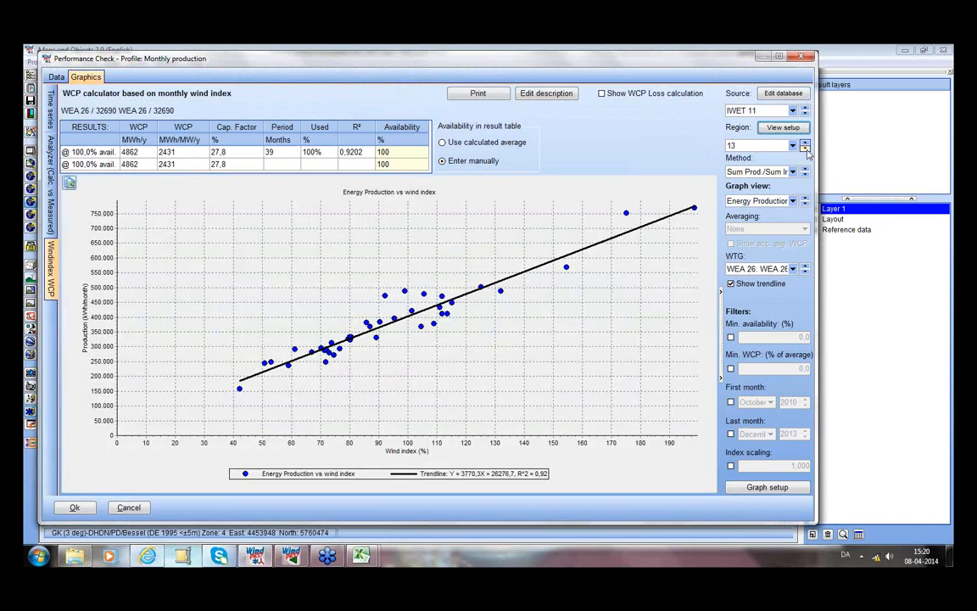
left_click(804, 144)
left_click(805, 144)
left_click(805, 143)
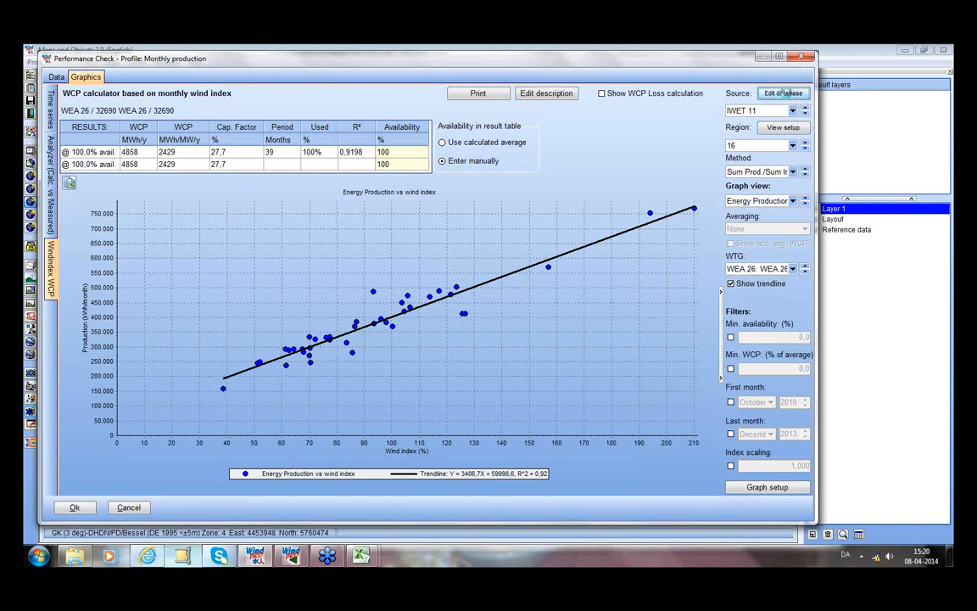
- Add a new index base from a METEO object in the local folder, with display name MERRA and the single meteo object option
left_click(785, 94)
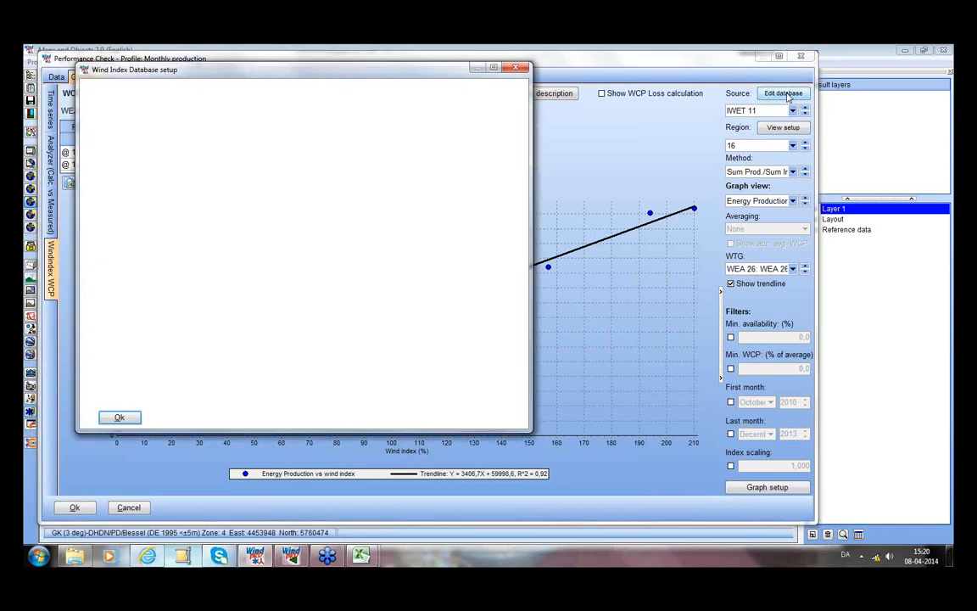
left_click(463, 158)
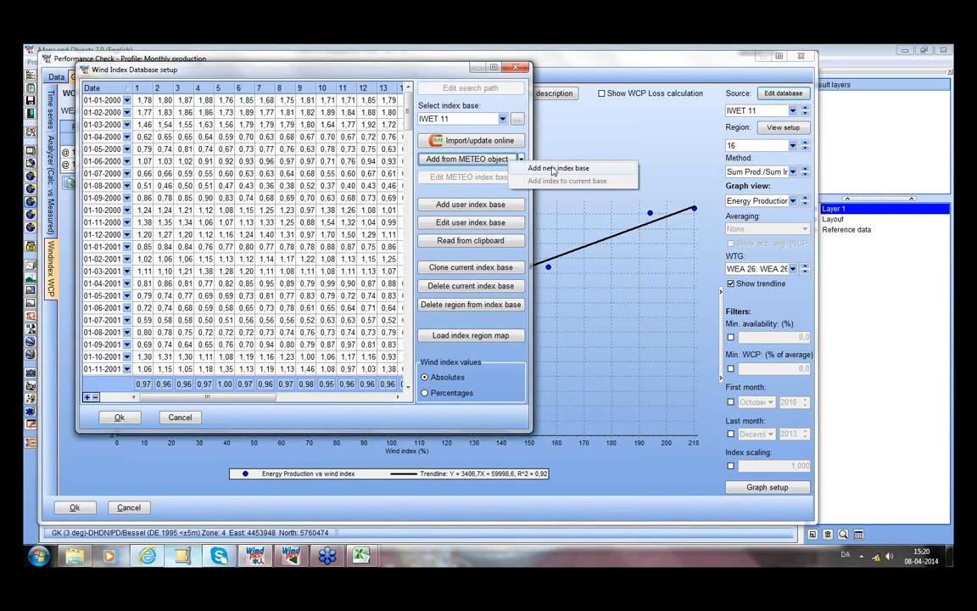
left_click(552, 169)
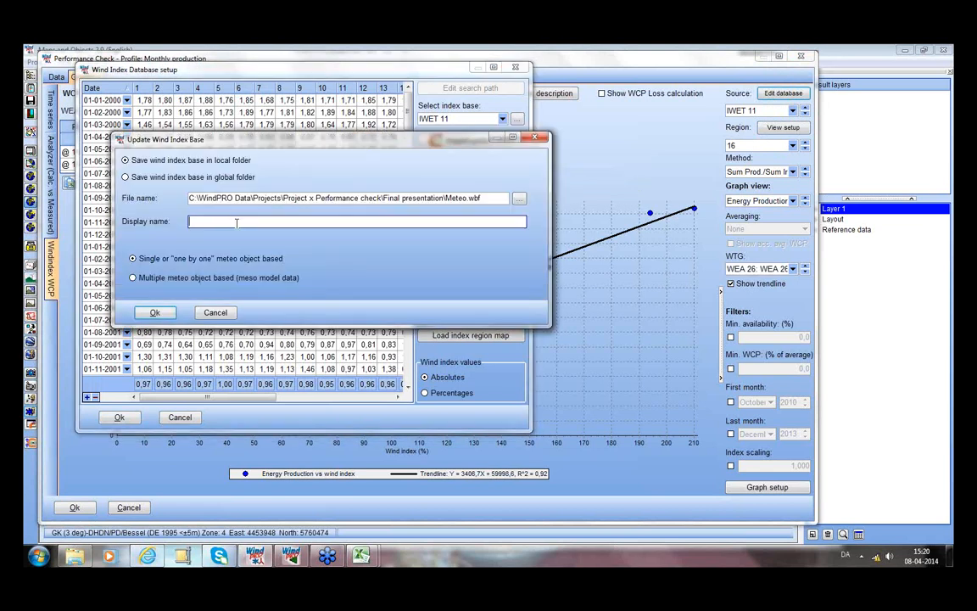
left_click(236, 223)
type("MERRA")
left_click(155, 313)
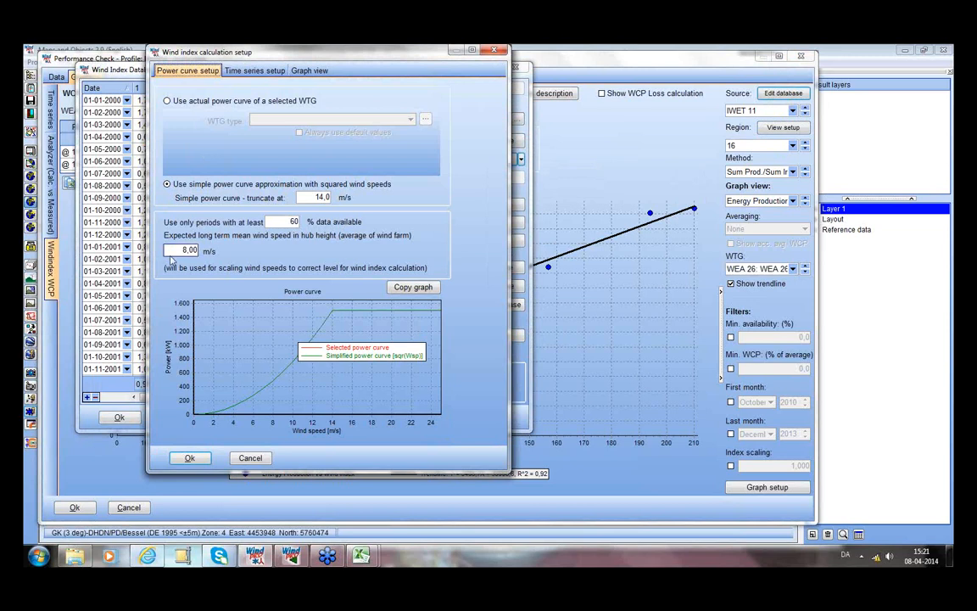
- Set the expected hub-height mean wind speed to 7 m/s, use the VESTAS V90 2000 90.0 power curve, and open the time series setup
double_click(187, 251)
type("7")
left_click(168, 102)
left_click(343, 120)
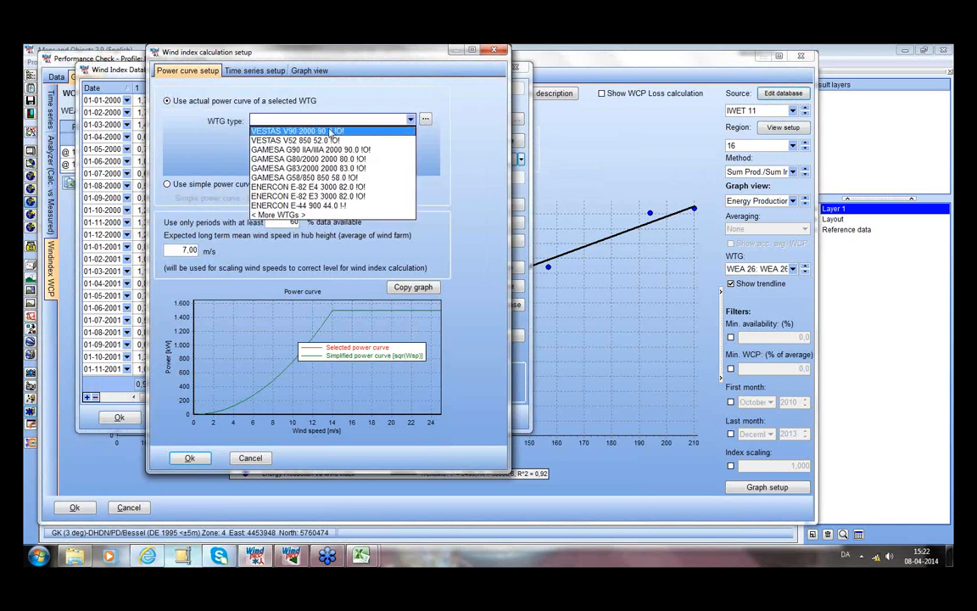
left_click(315, 134)
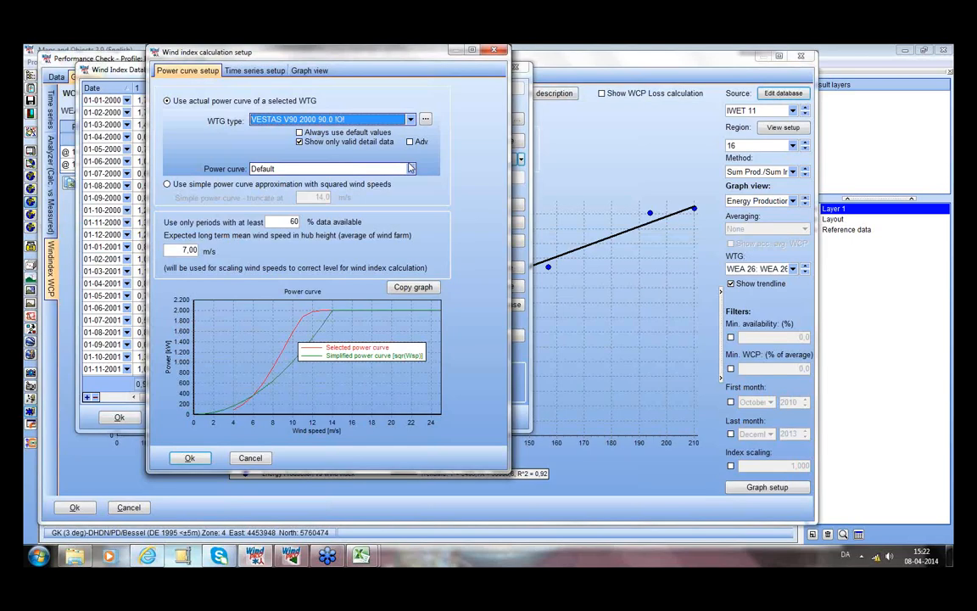
left_click(251, 72)
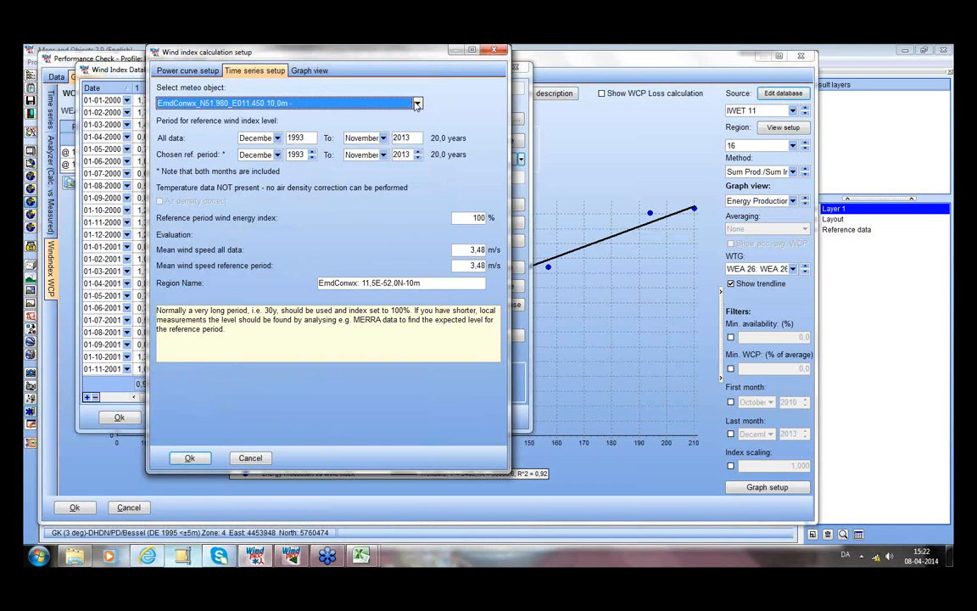
- Try the EmdConwx_N51.980_E011.450 series at 100 m and at 150 m as the meteo object for the index
left_click(373, 103)
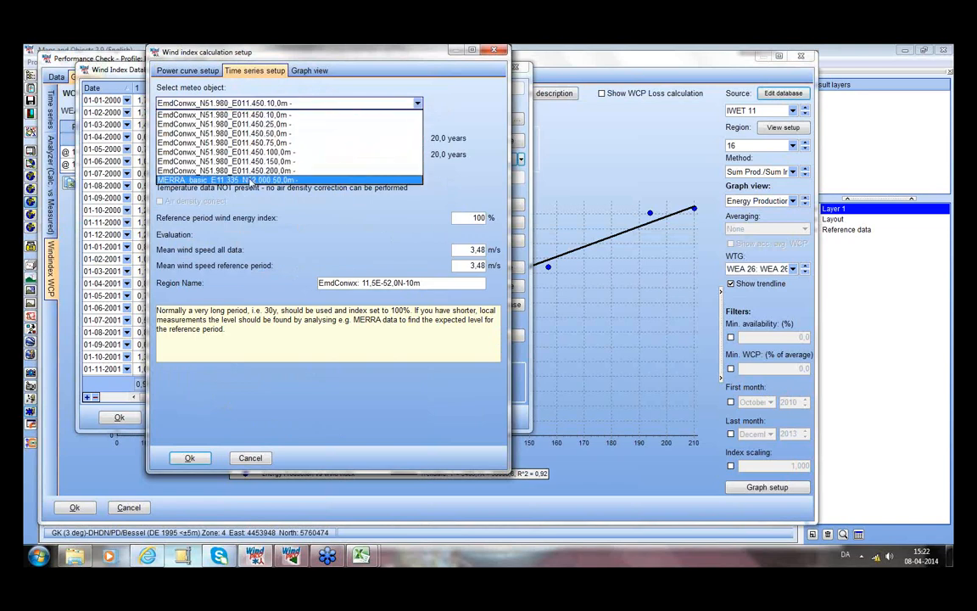
left_click(288, 153)
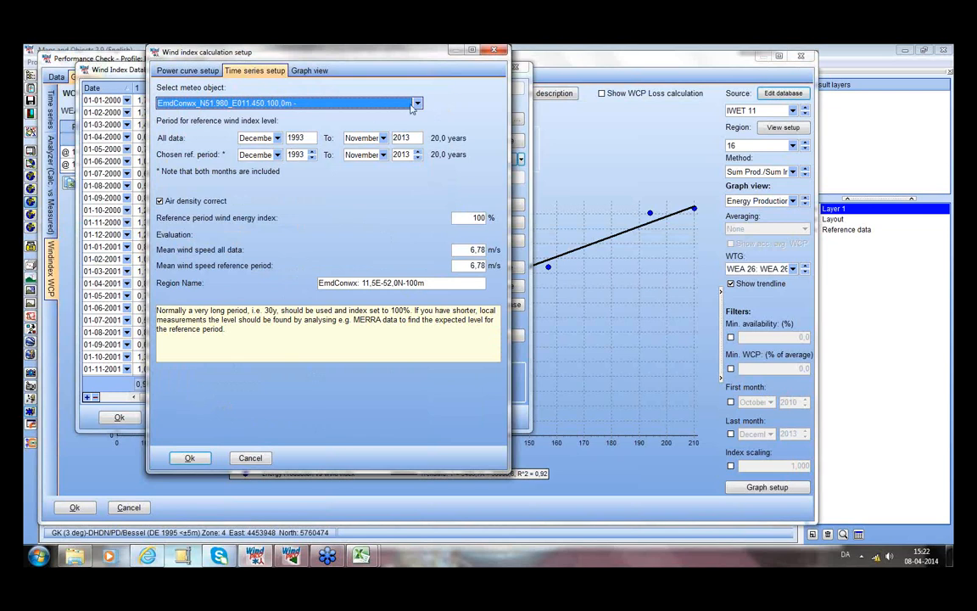
left_click(374, 100)
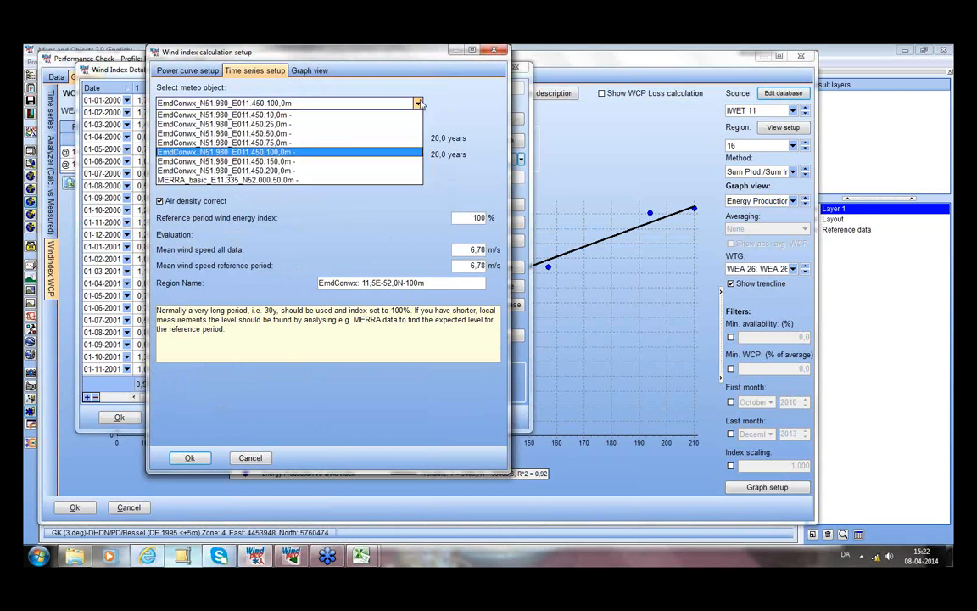
left_click(312, 162)
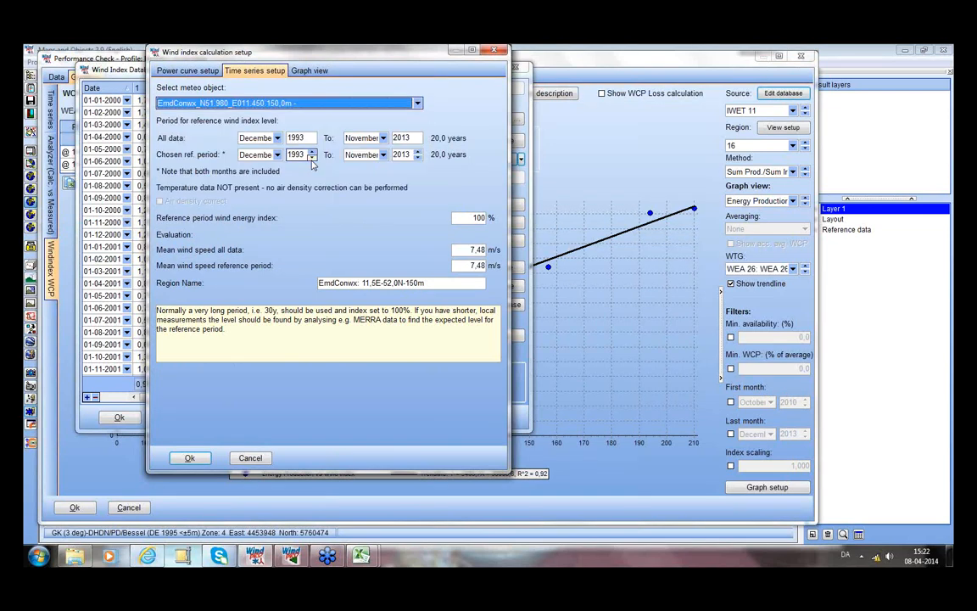
- Use meteo object MERRA_basic_E11.335_N52.000.50,0m, end the chosen reference period in December 2013, and calculate the MERRA index
left_click(416, 103)
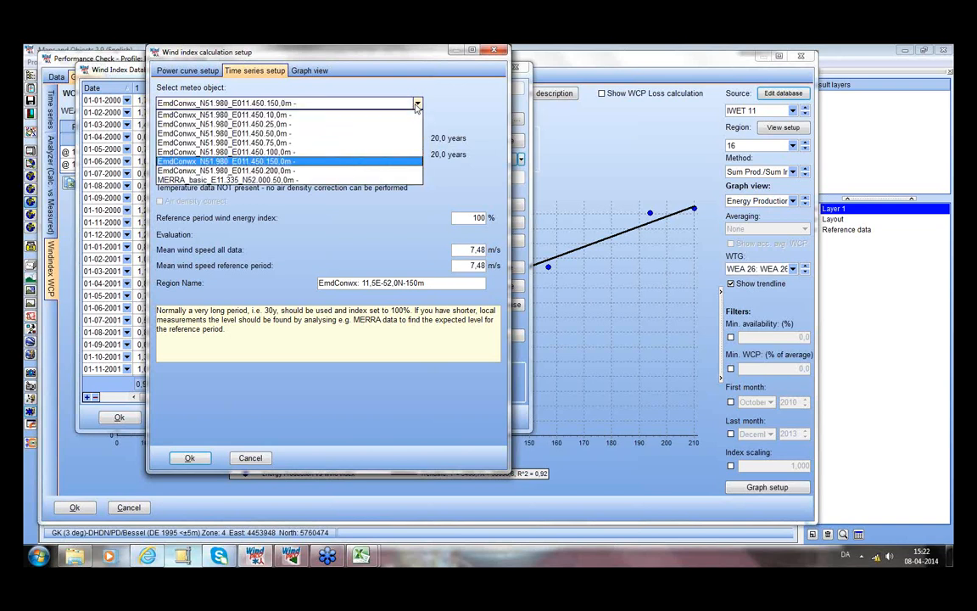
left_click(333, 182)
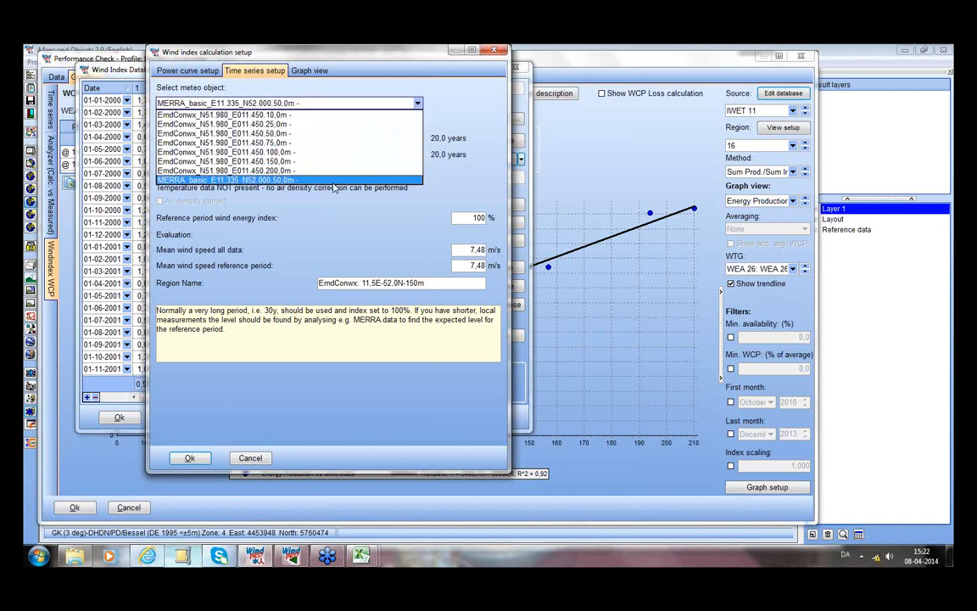
left_click(333, 182)
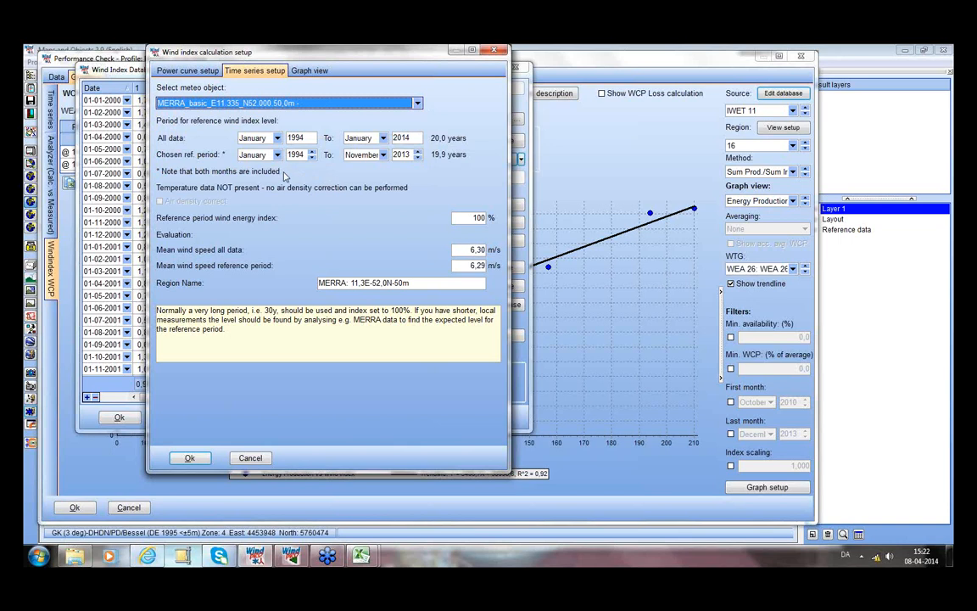
left_click(383, 156)
left_click(363, 229)
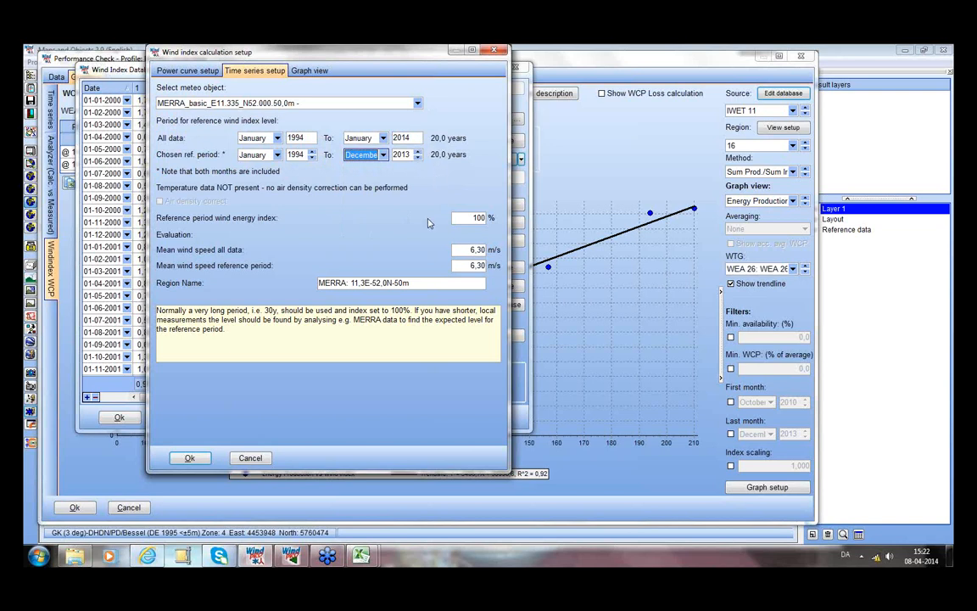
left_click(190, 458)
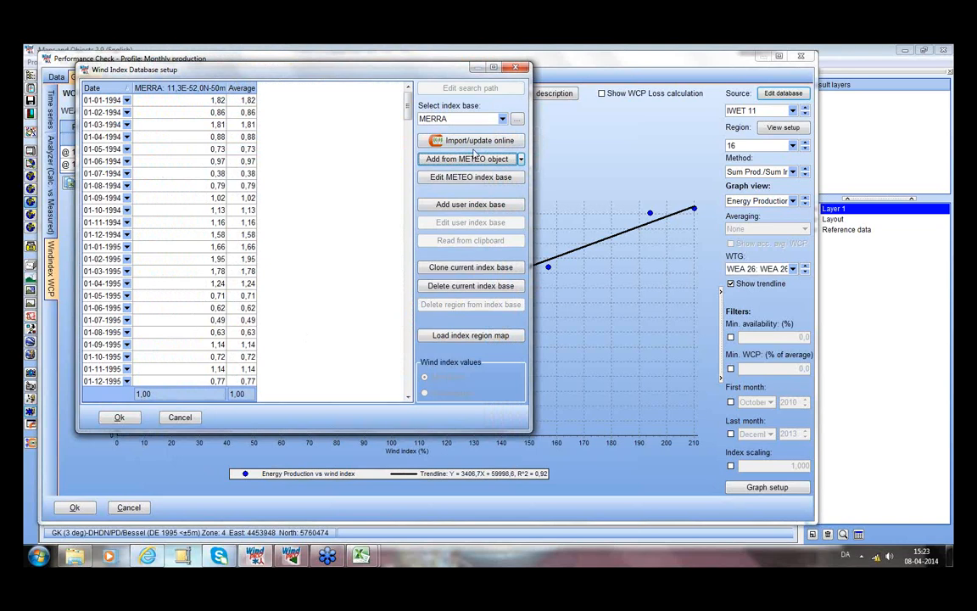
- Add another new local index base from a METEO object, with display name EMD-ConWx and the single meteo object option
left_click(466, 158)
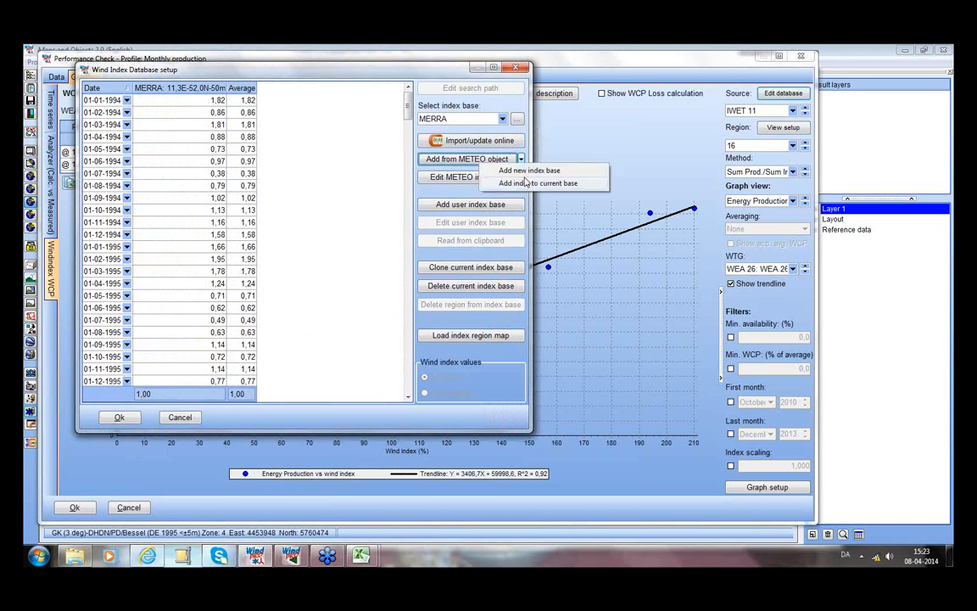
left_click(526, 174)
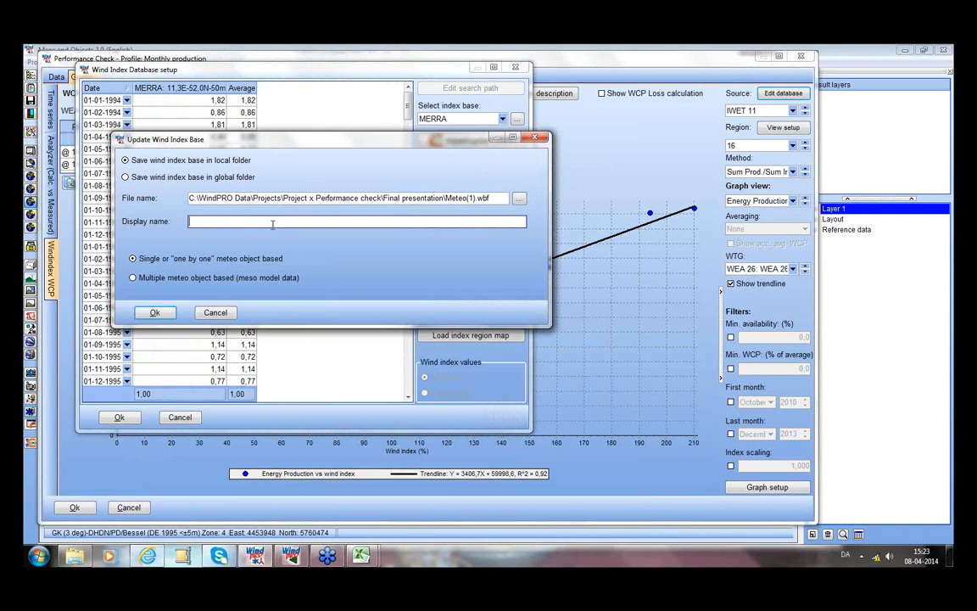
type("EMD-ConWx")
left_click(154, 312)
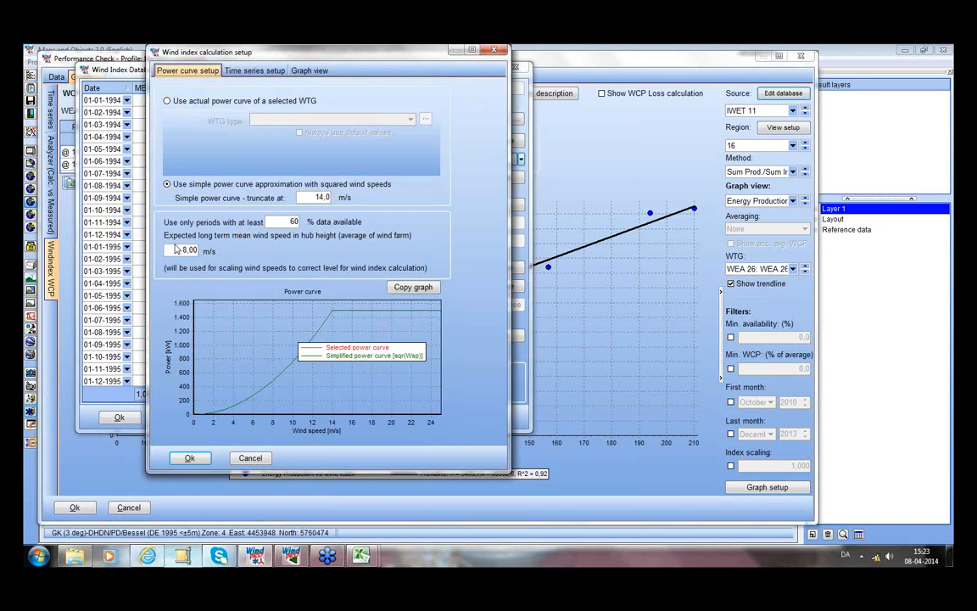
- For the EMD-ConWx index, set the expected mean wind speed to 7 m/s and use the actual VESTAS V90 2000 90.0 power curve
left_click_drag(169, 250, 236, 255)
type("7")
left_click(167, 100)
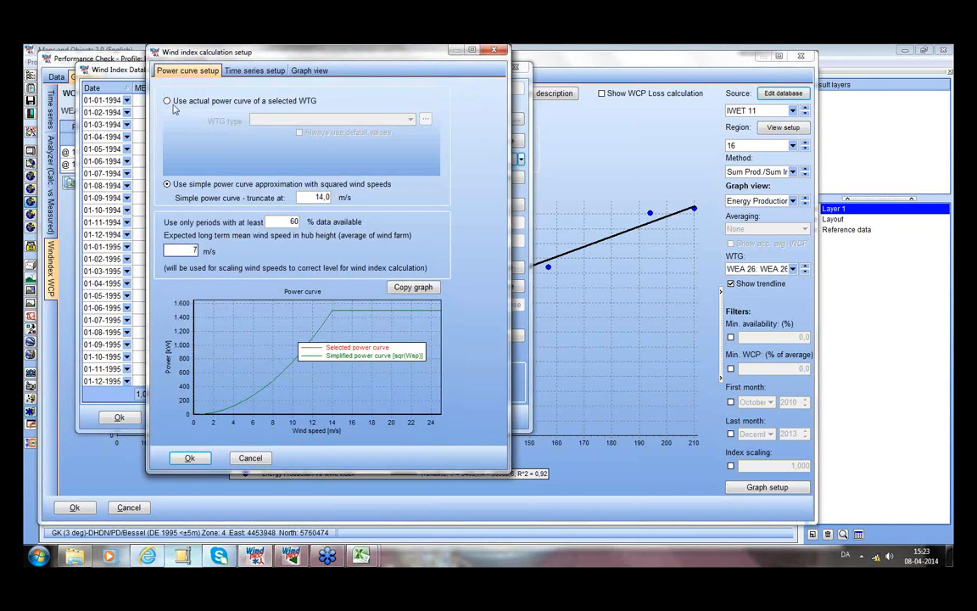
left_click(411, 120)
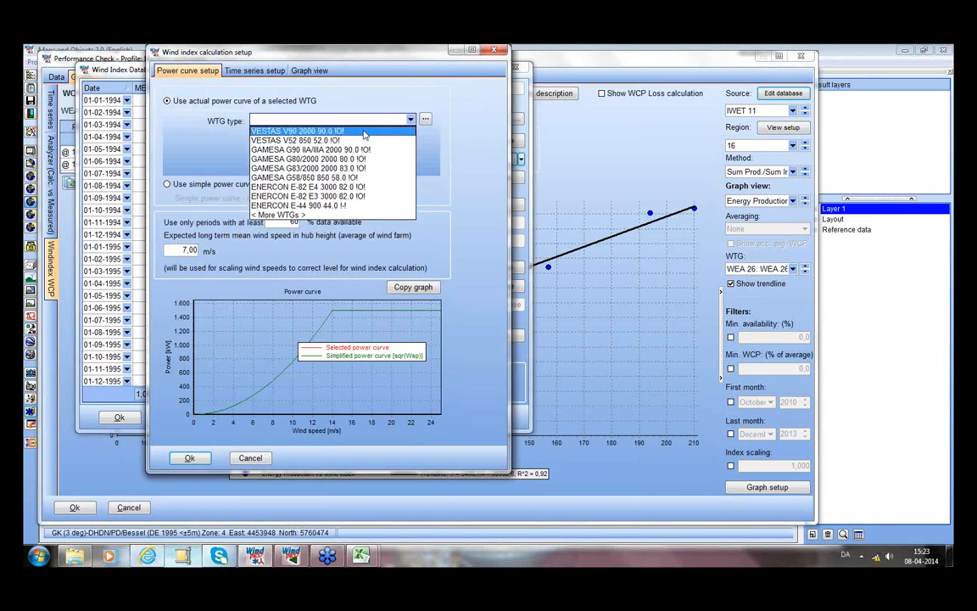
left_click(279, 182)
- Base the EMD-ConWx index on meteo object EmdConwx_N51.980_E011.450.100,0m, calculate it and accept the wind index database setup
left_click(229, 70)
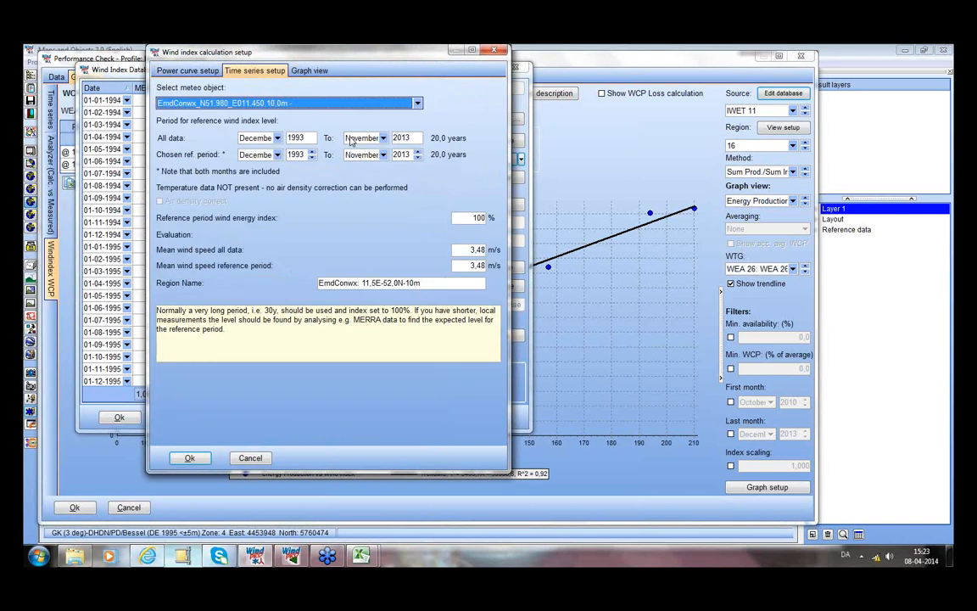
left_click(399, 103)
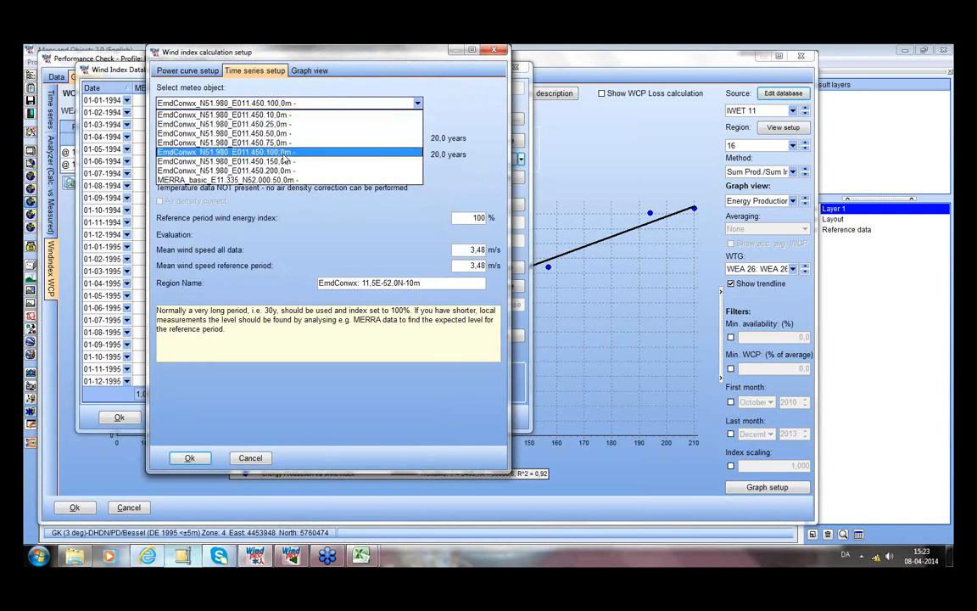
left_click(263, 152)
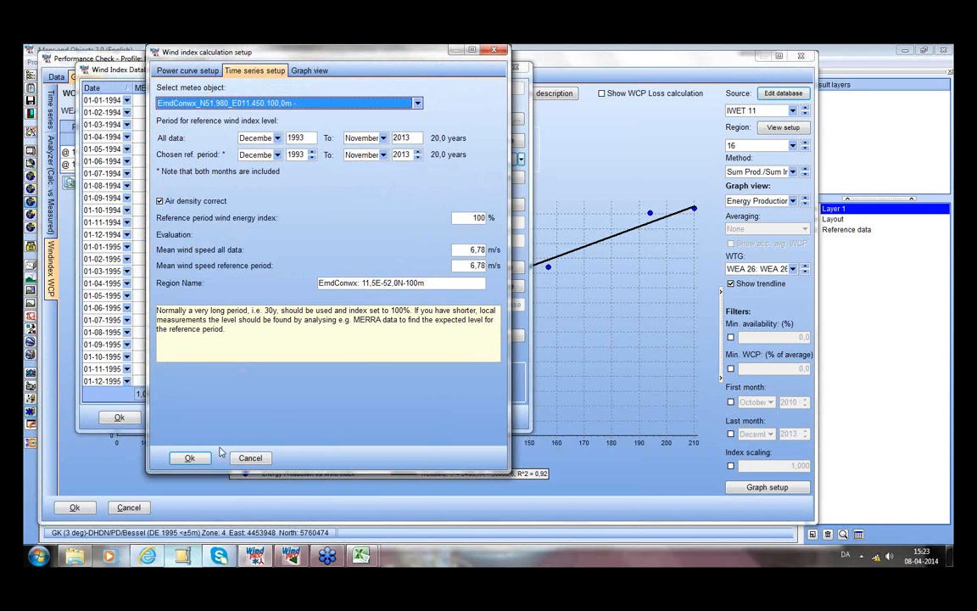
left_click(189, 458)
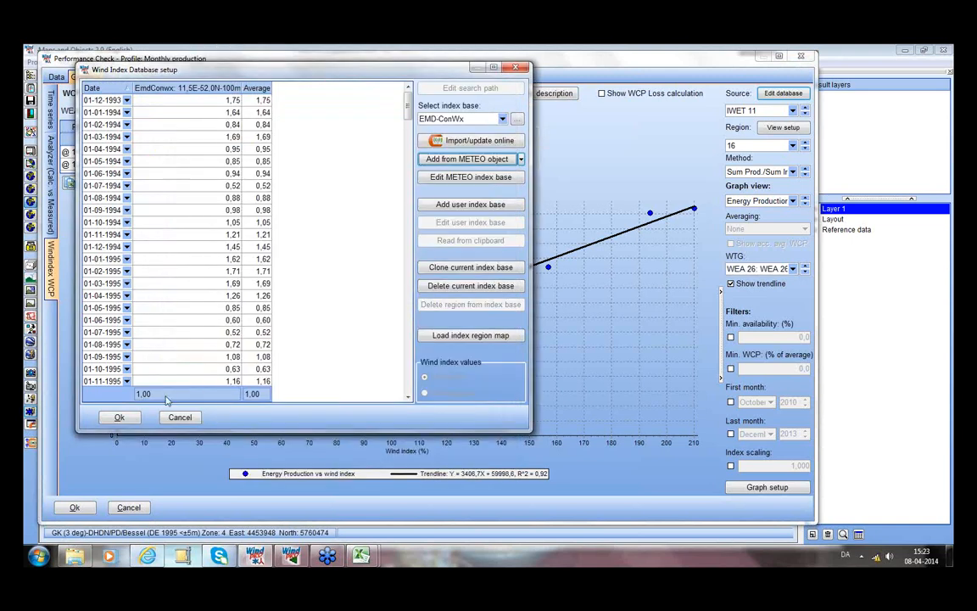
left_click(120, 417)
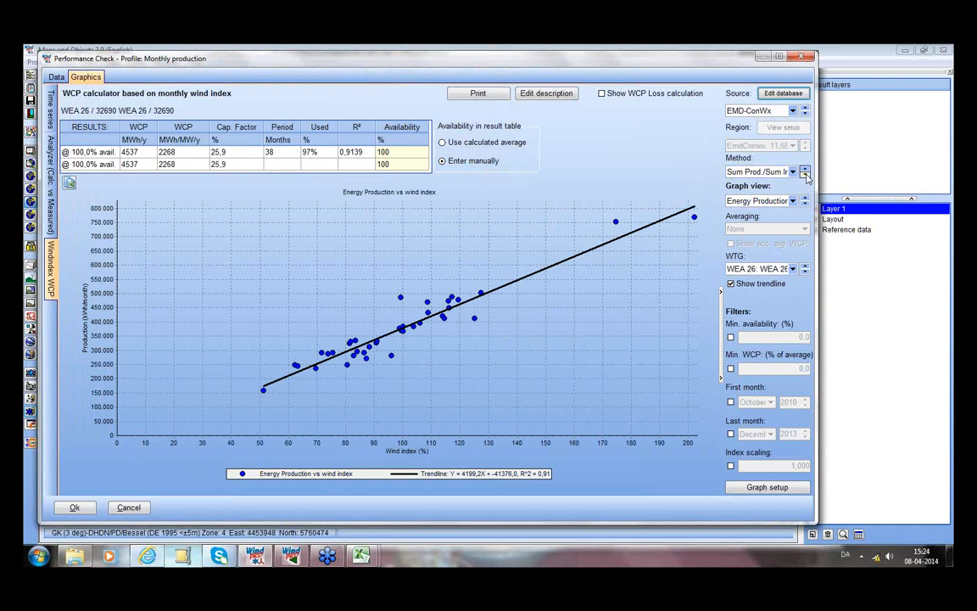
- Set the WCP method to Linear regression and the graph view to Timeseries, raw
left_click(806, 174)
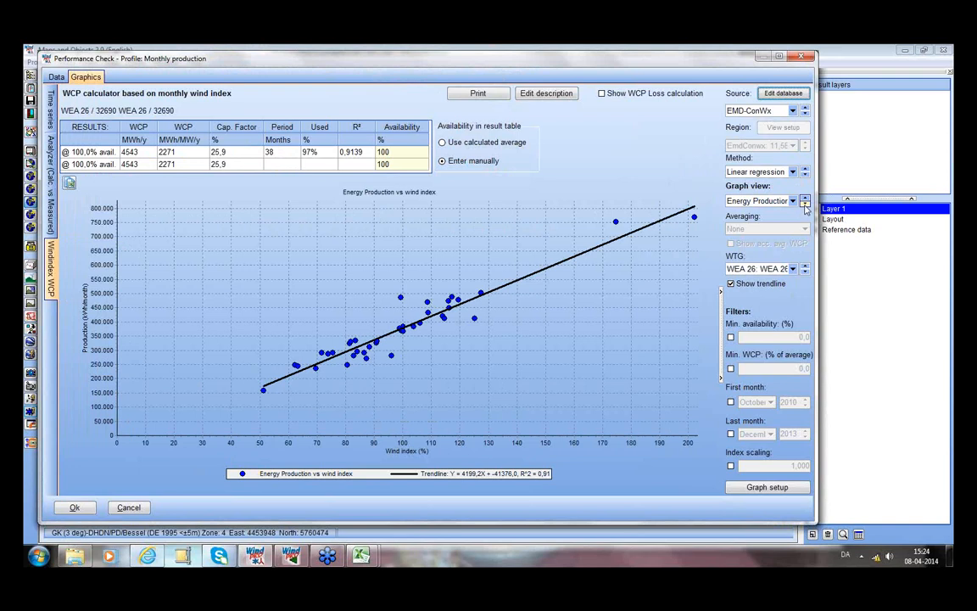
left_click(804, 206)
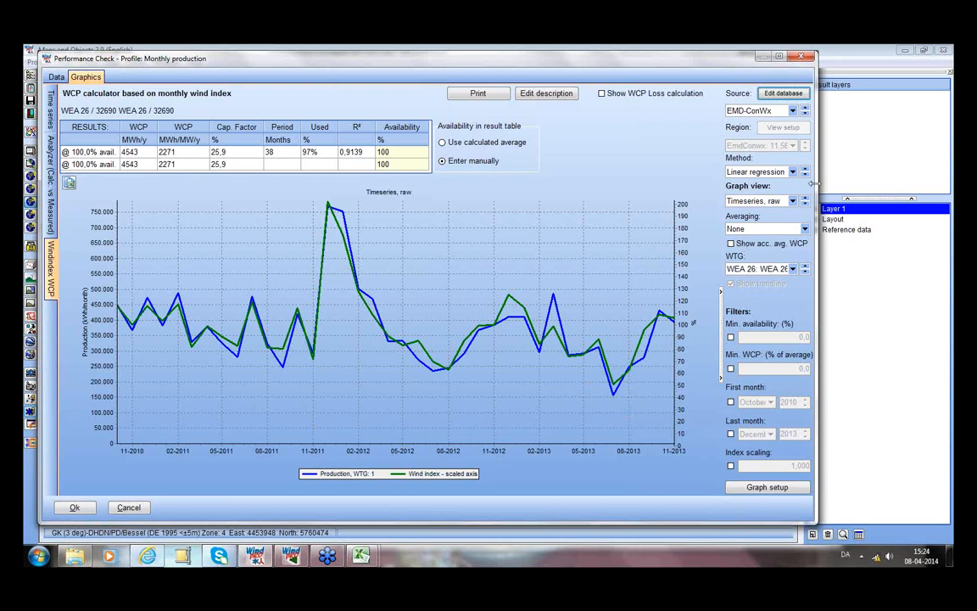
- Compare the raw time series for several IWET 11 regions, including 16, 17 and 13, and switch the index source to MERRA
left_click(804, 114)
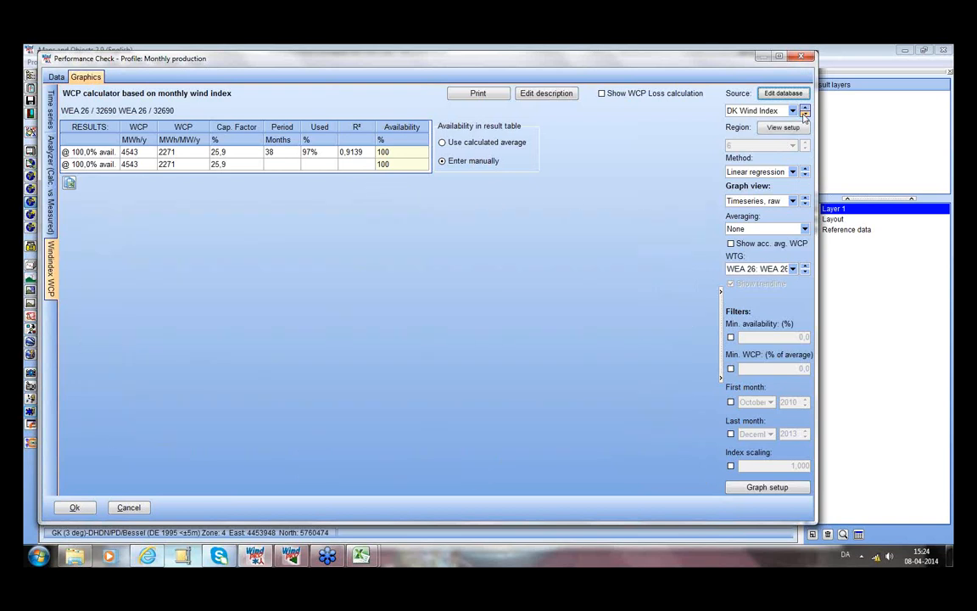
left_click(803, 114)
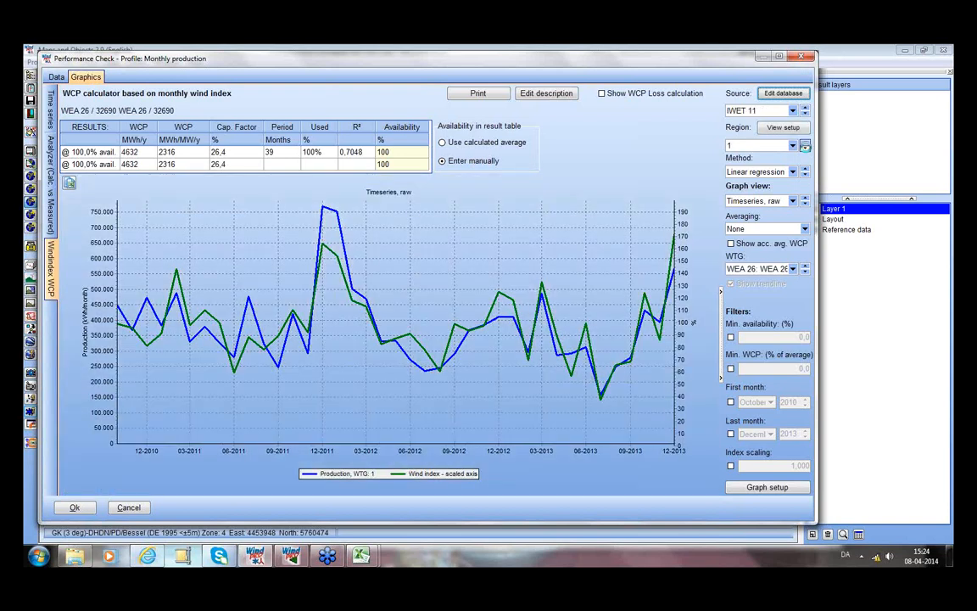
left_click(806, 147)
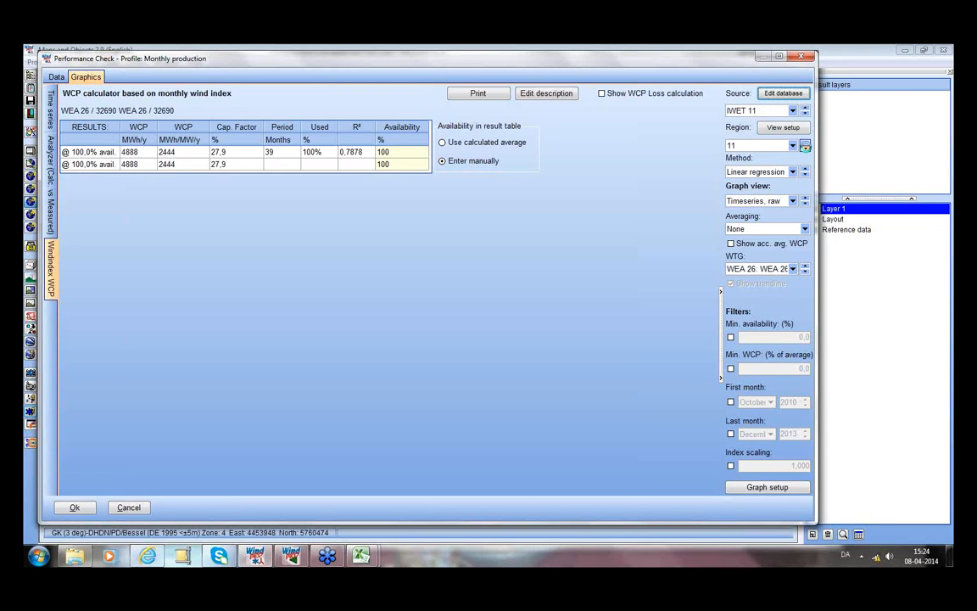
left_click(806, 146)
left_click(805, 145)
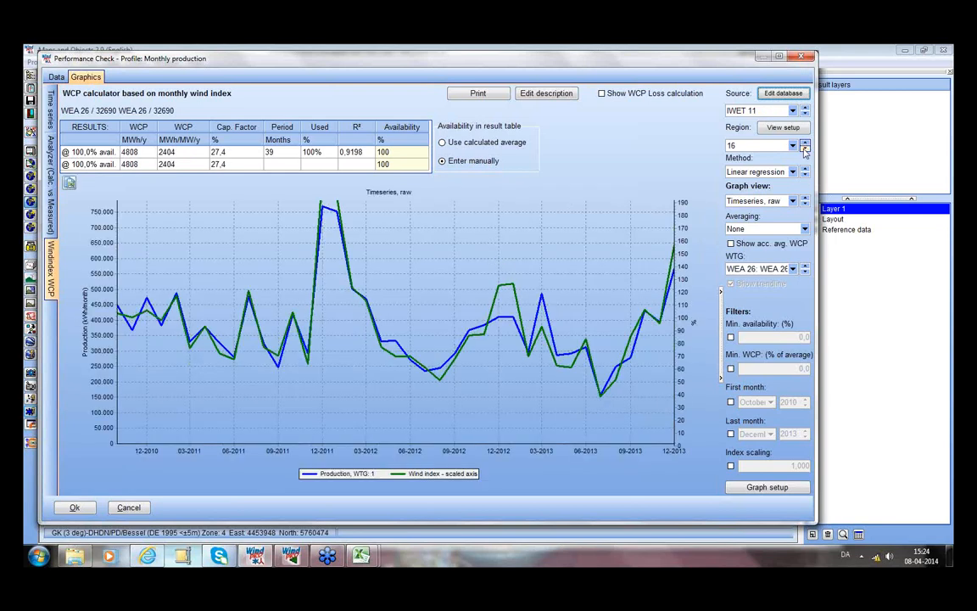
left_click(805, 145)
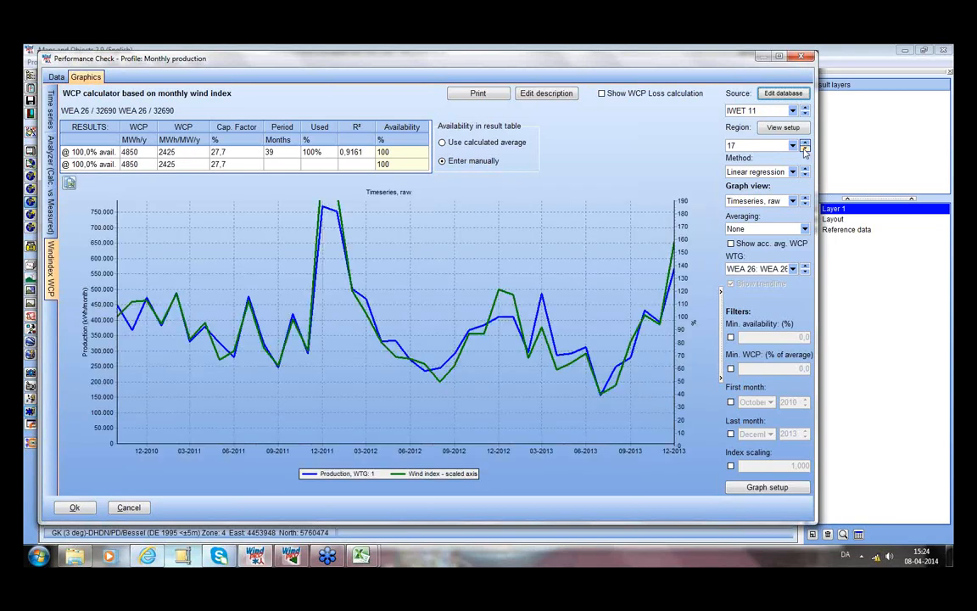
left_click(805, 148)
left_click(805, 149)
left_click(805, 148)
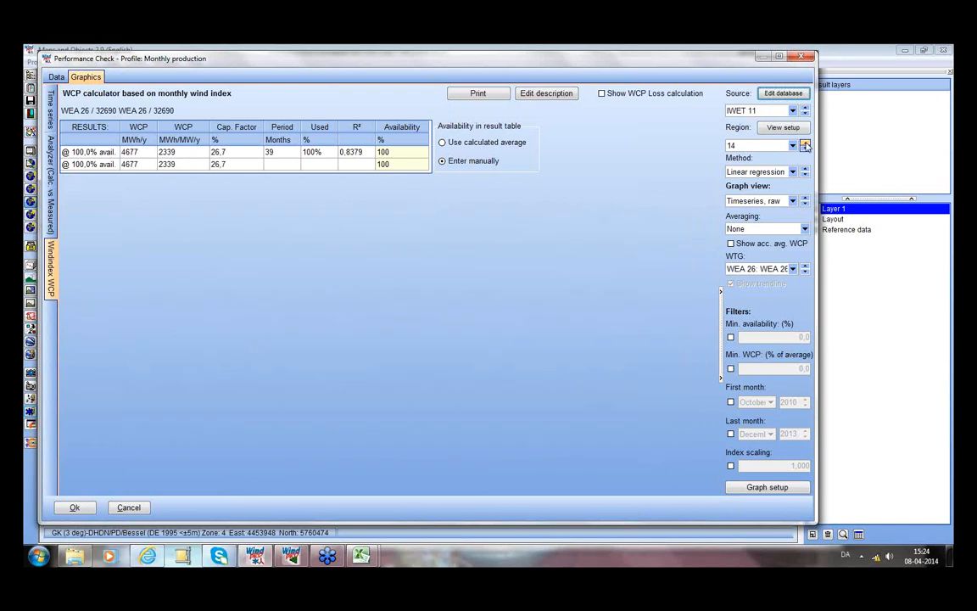
left_click(804, 148)
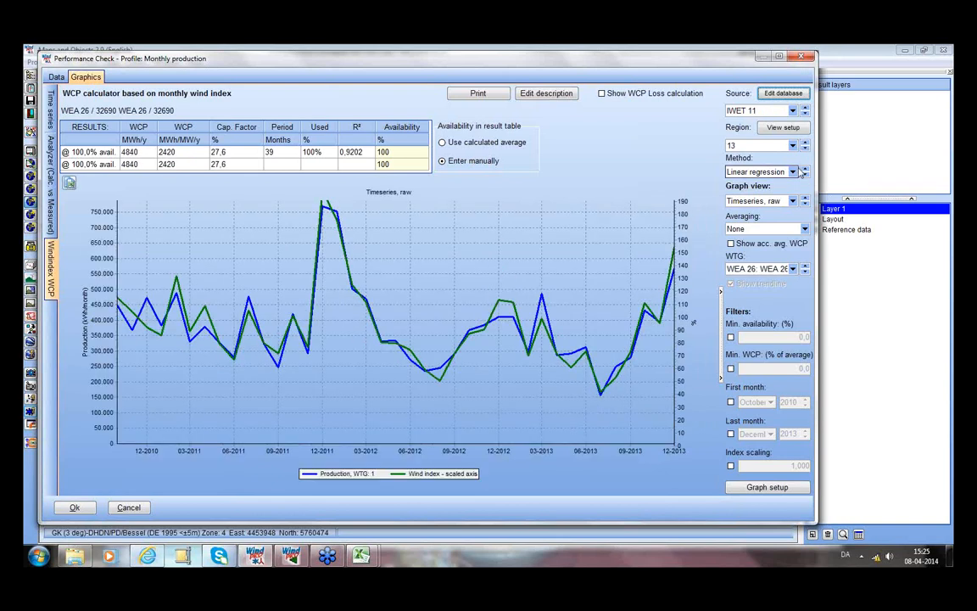
left_click(805, 111)
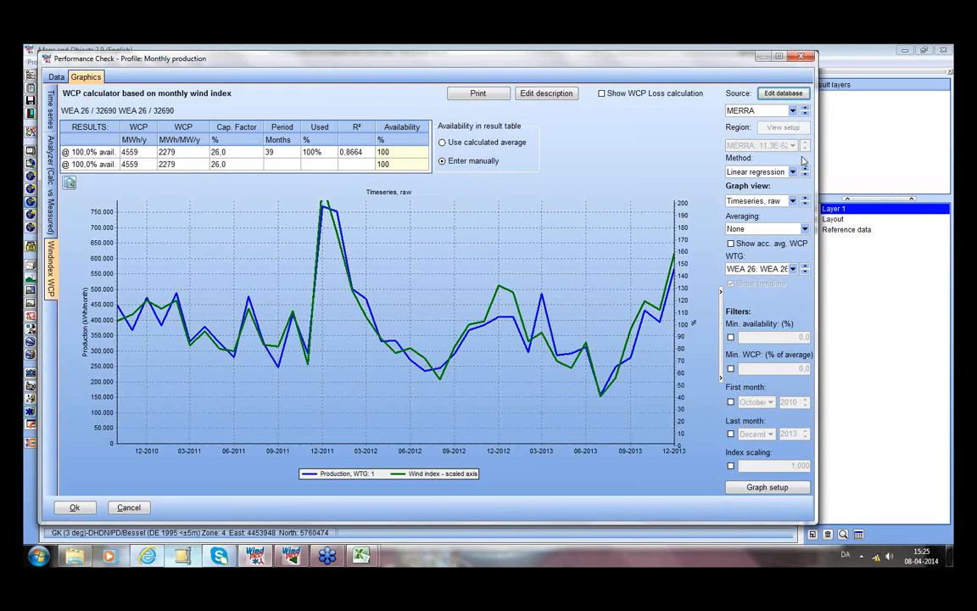
- Examine the WCP time series, WCP vs wind index and all-turbine AEP graphs, also checking the monthly production records of WEA 26
left_click(805, 205)
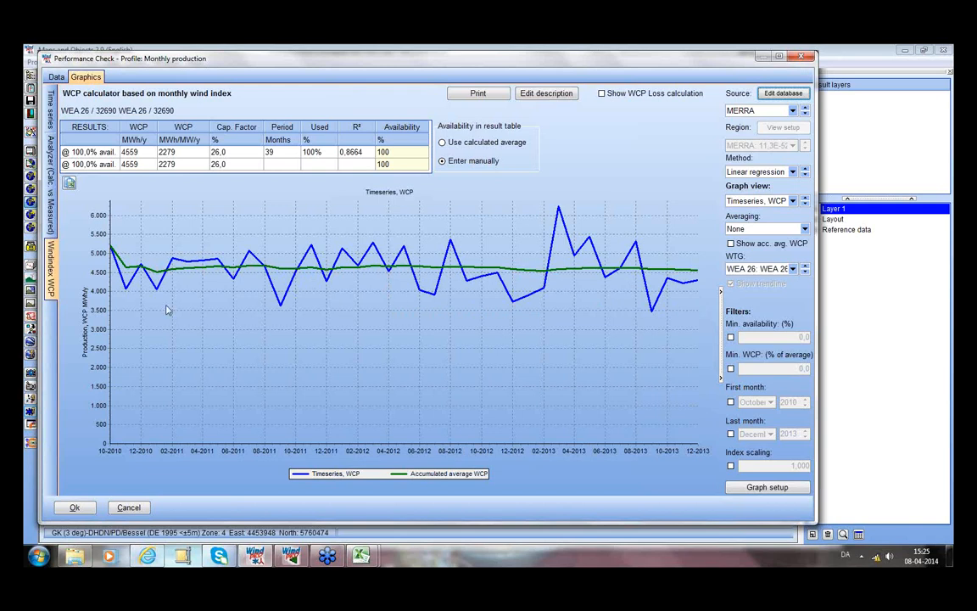
left_click(53, 76)
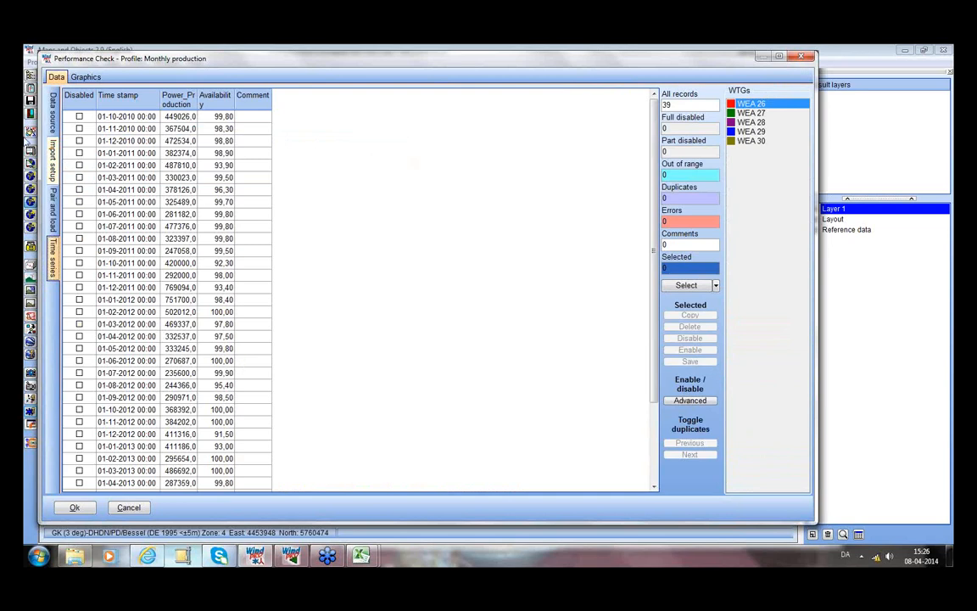
left_click(84, 78)
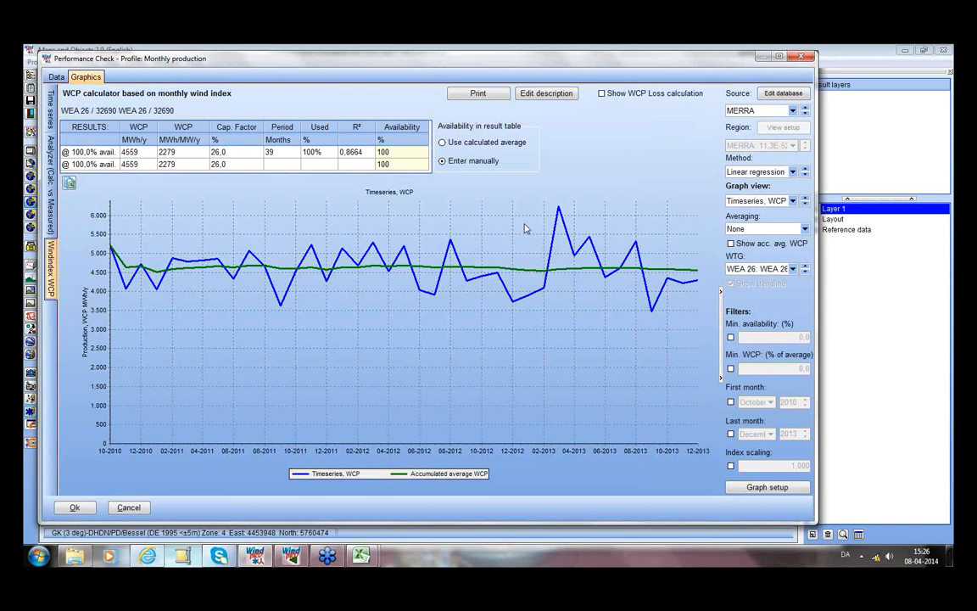
left_click(804, 203)
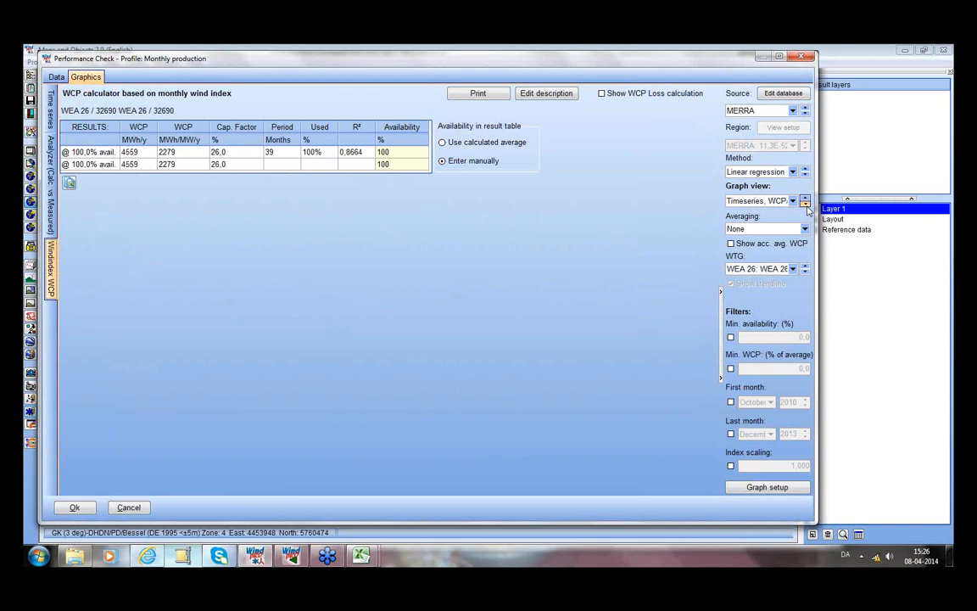
left_click(806, 203)
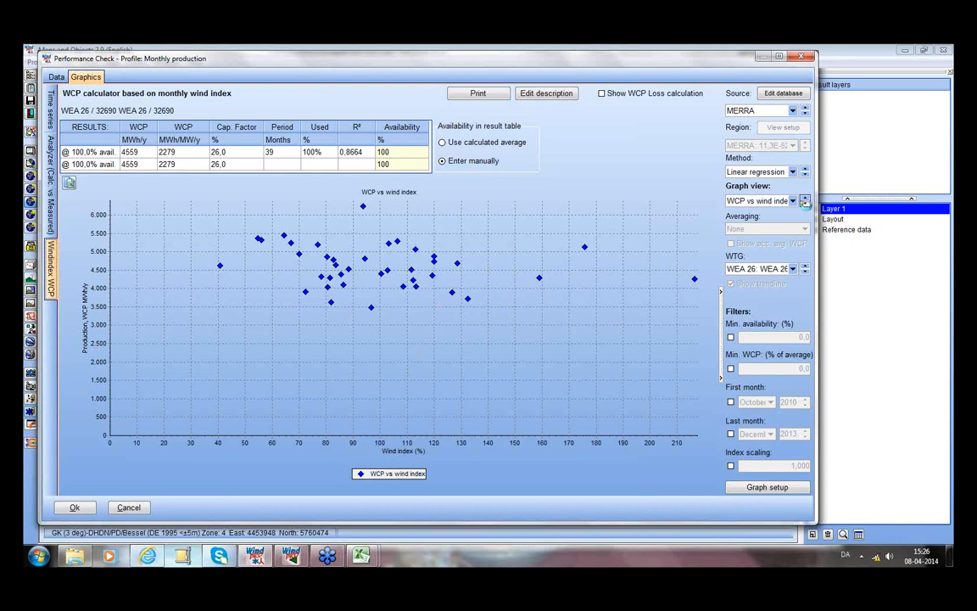
left_click(805, 204)
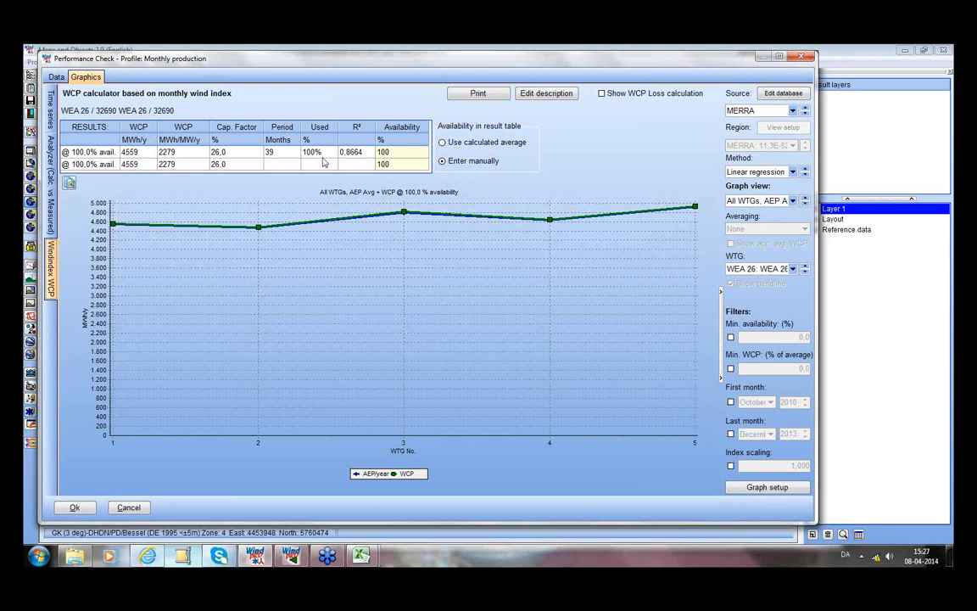
- Use the calculated average availability in the result table and go through the turbine results from WEA 27 to WEA 29
left_click(442, 142)
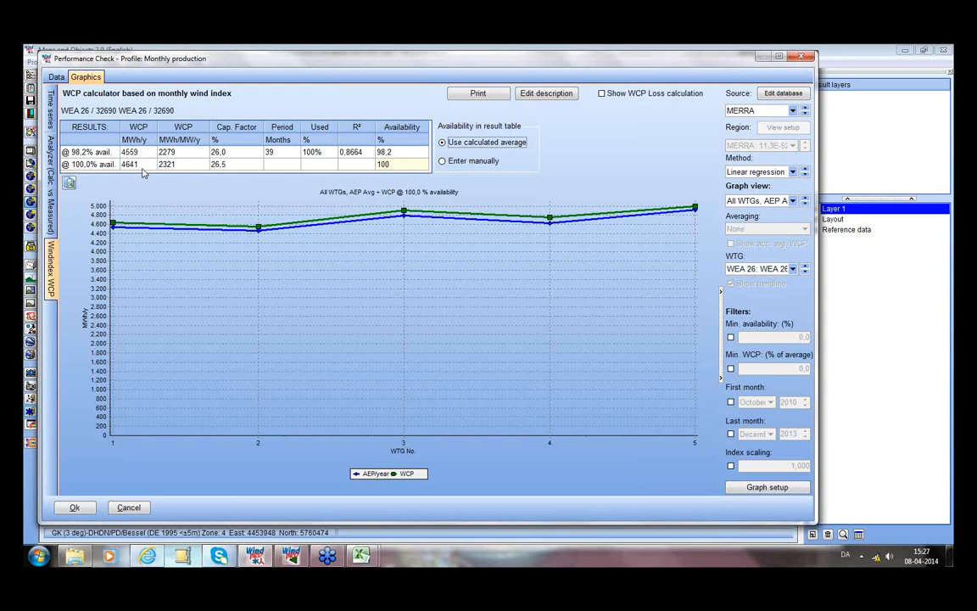
left_click(805, 272)
left_click(804, 271)
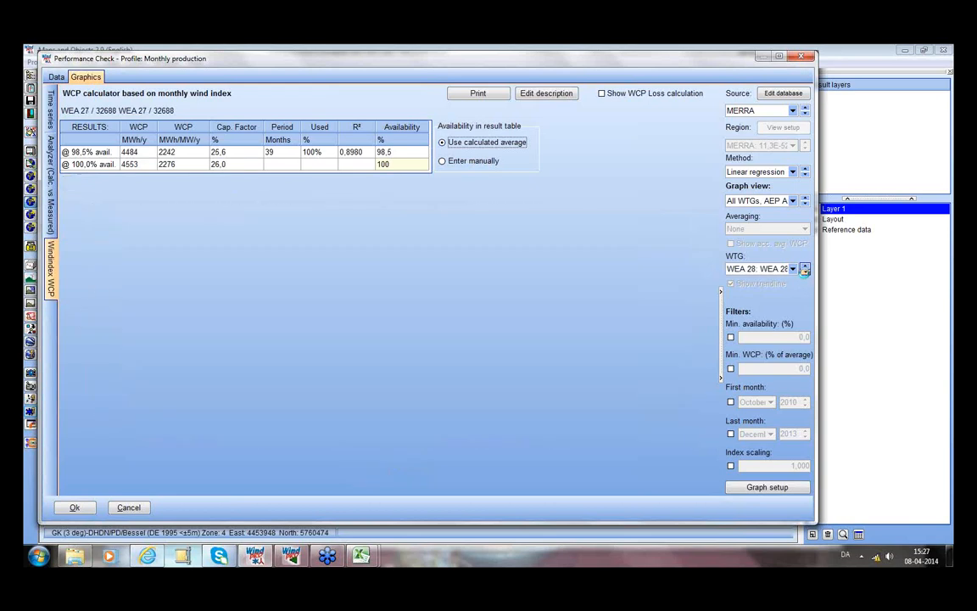
left_click(805, 271)
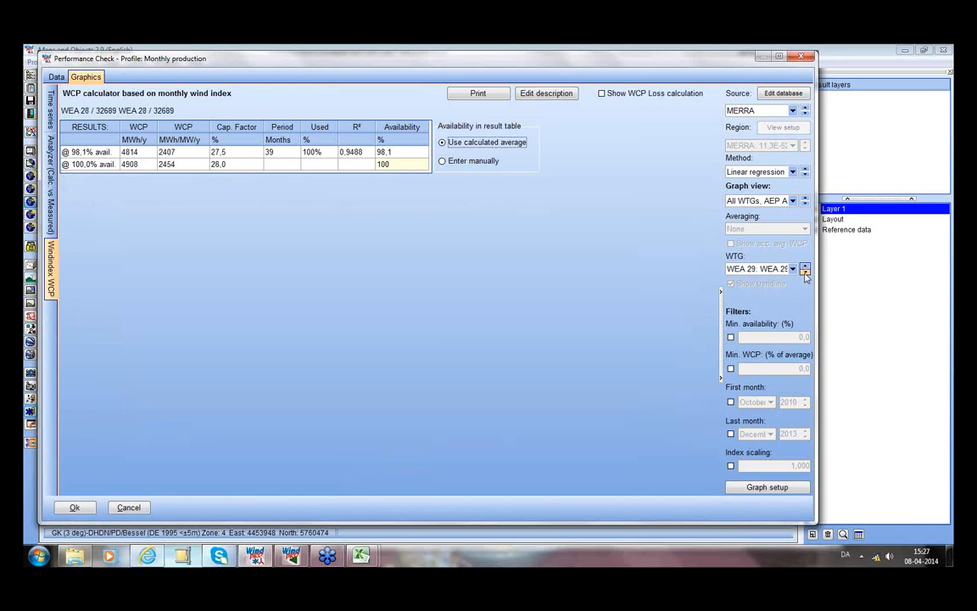
- Examine the all-turbine capacity factor and correlation graphs and the WF Geo layout, and return to the Energy Production vs wind index graph
left_click(804, 204)
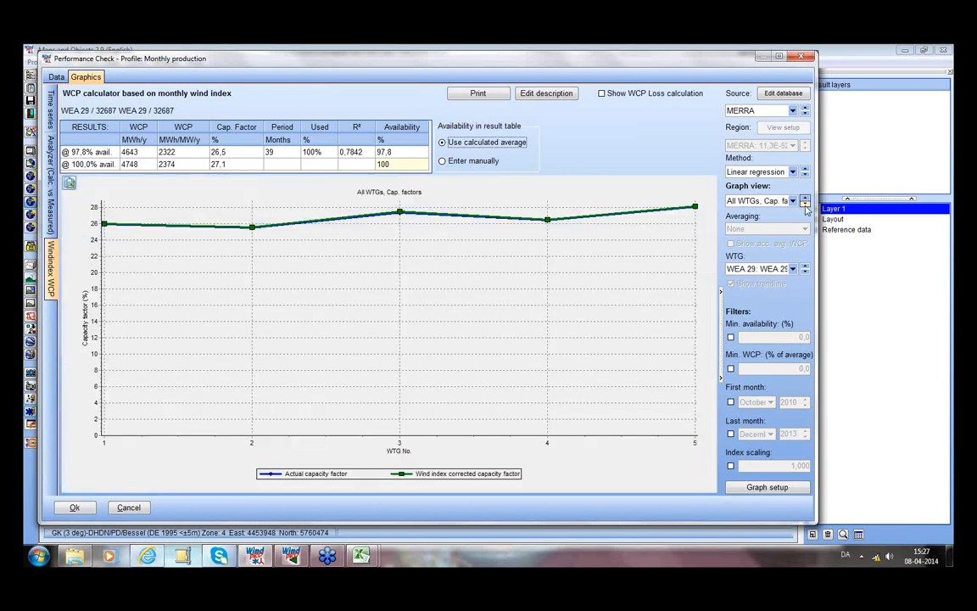
left_click(806, 205)
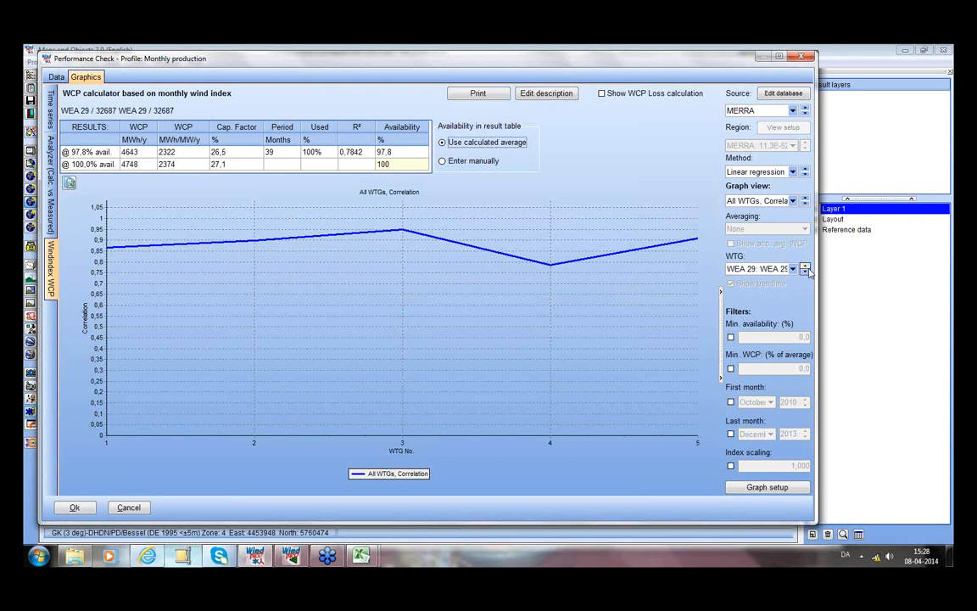
left_click(804, 205)
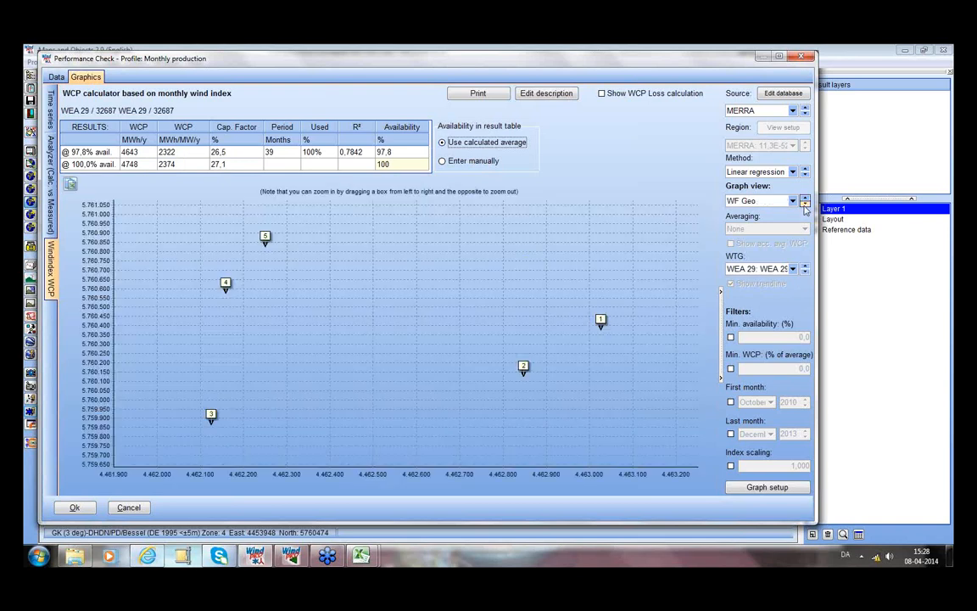
left_click(805, 207)
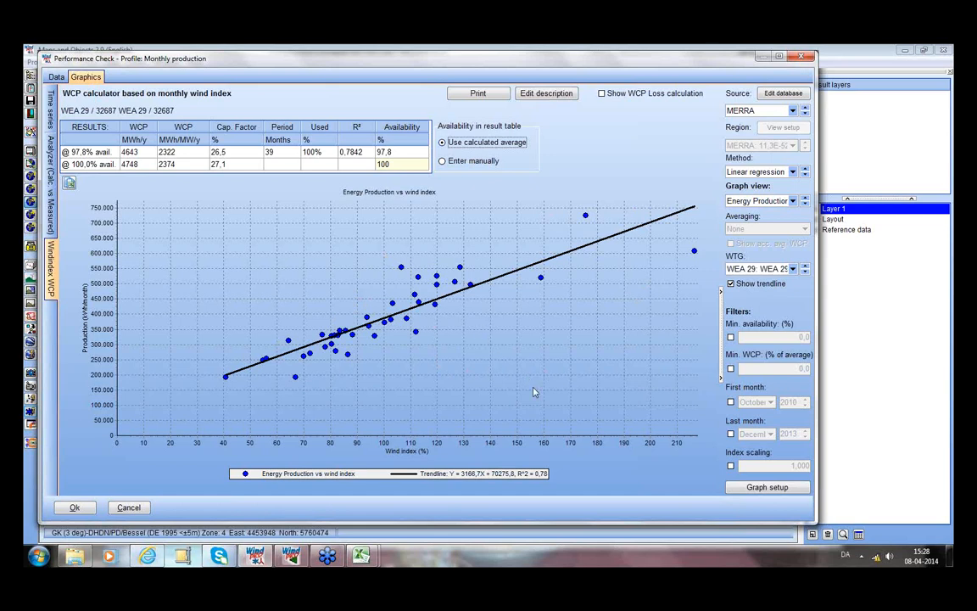
- Enable the minimum availability filter and set it to 90%
left_click(730, 337)
left_click_drag(780, 337, 827, 340)
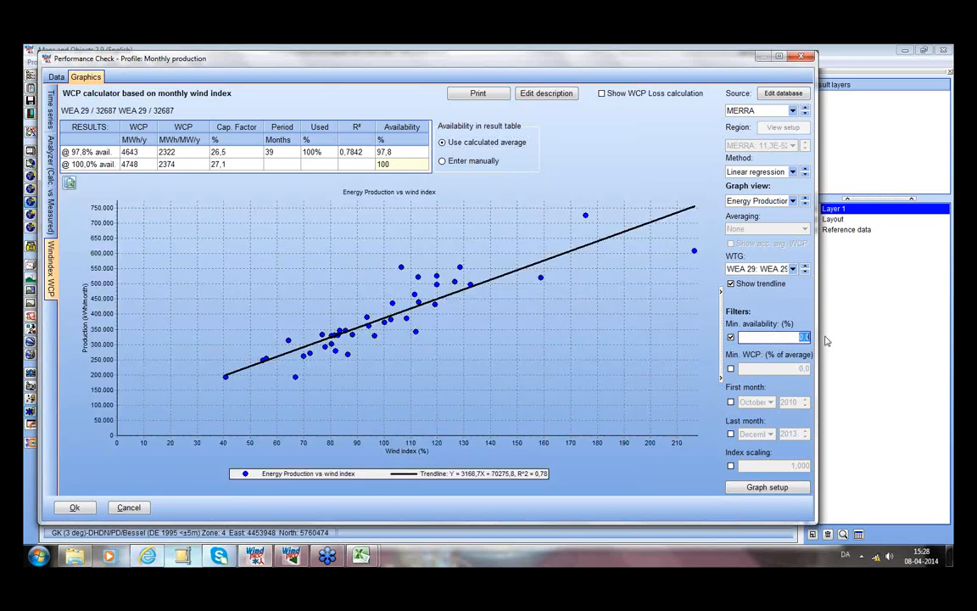
type("90")
- Go through the turbines to check the filter's effect, inspect the excluded high wind index point of WEA 29, and show WEA 30
left_click(805, 271)
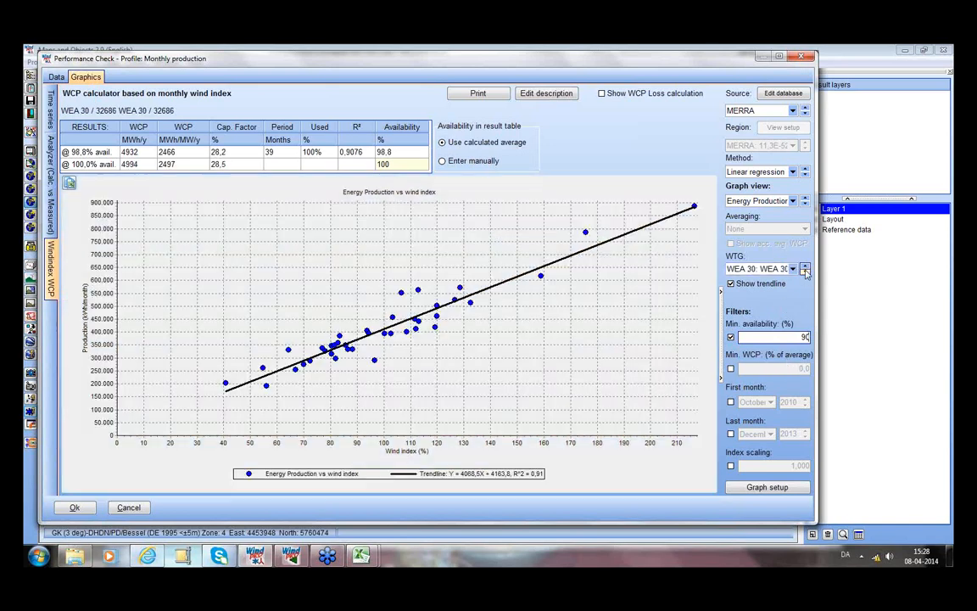
left_click(804, 272)
left_click(806, 273)
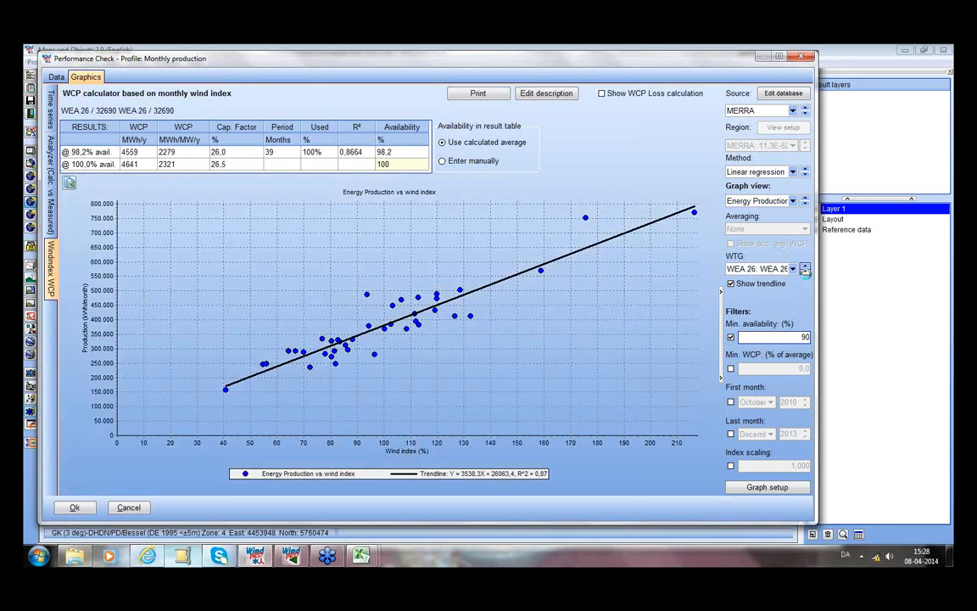
left_click(806, 273)
left_click(805, 274)
left_click(806, 273)
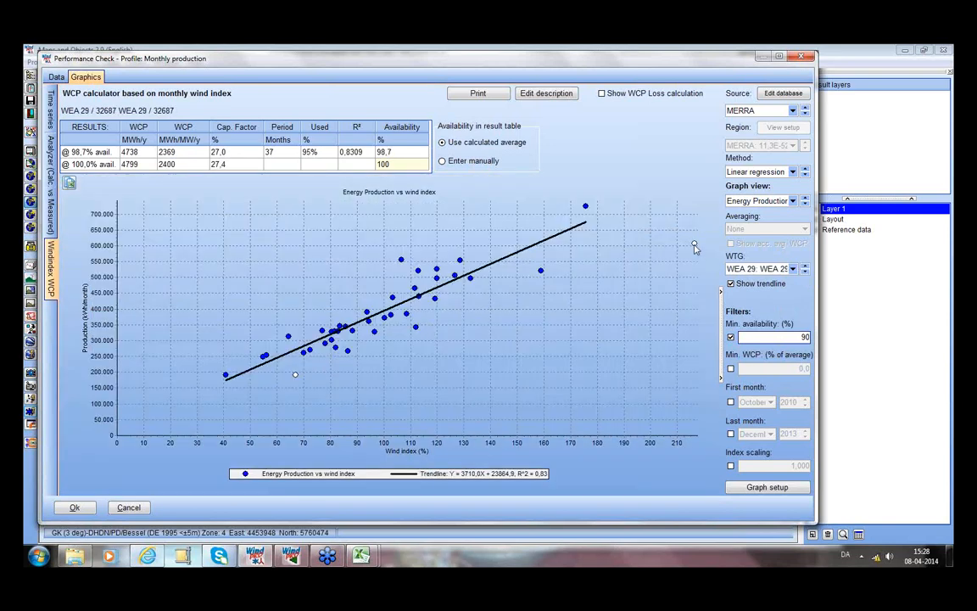
mouse_move(695, 246)
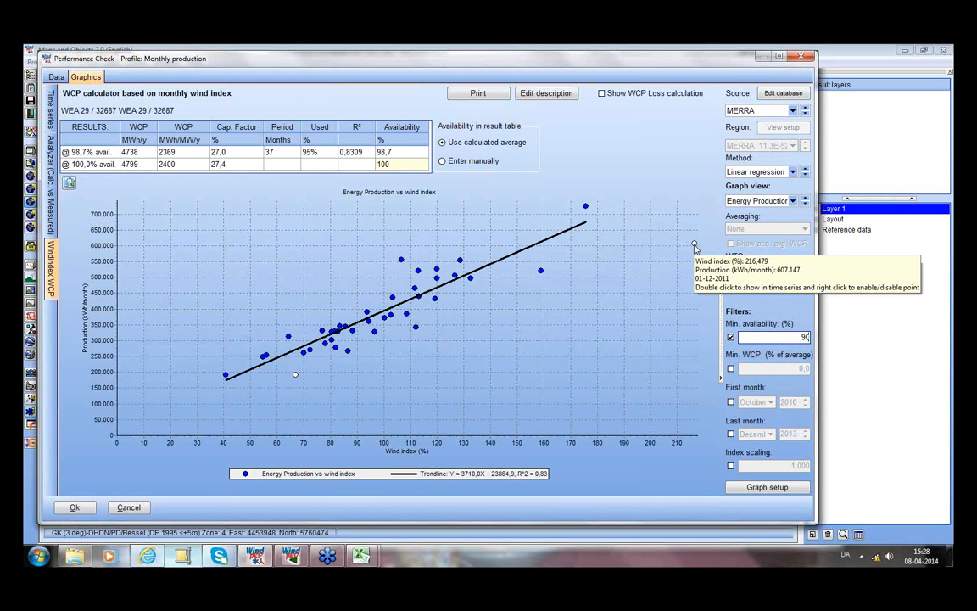
mouse_move(540, 273)
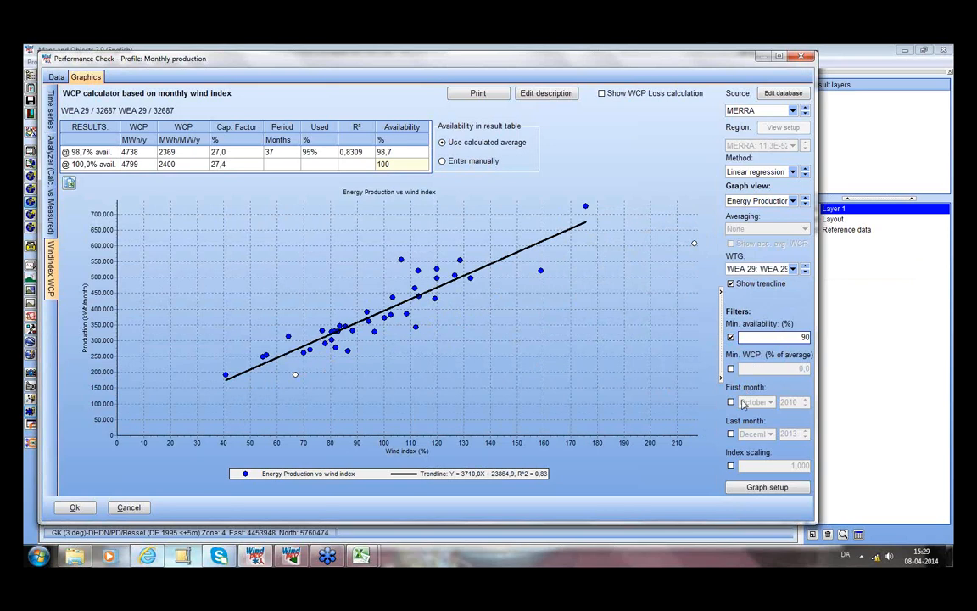
left_click(804, 272)
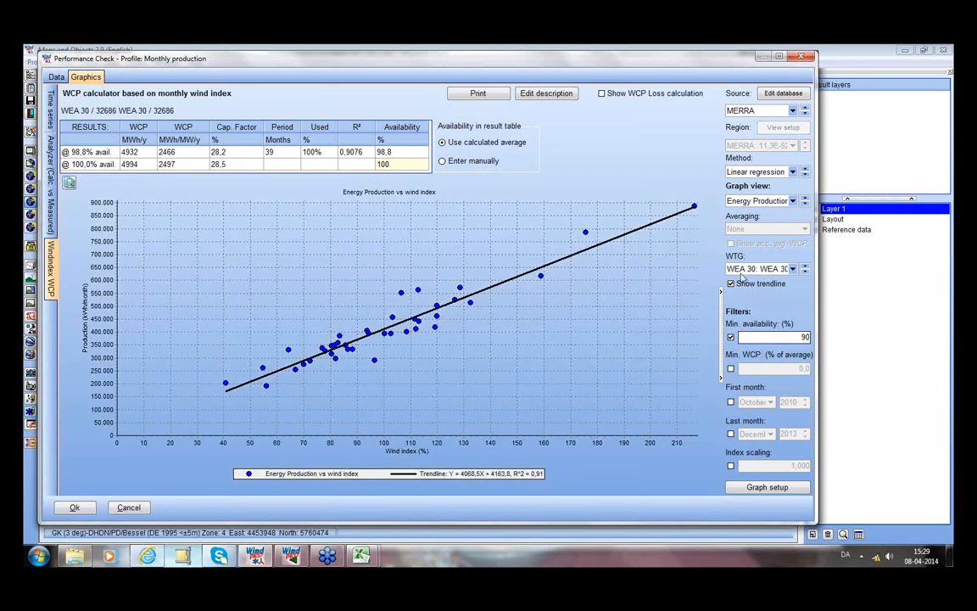
- Select turbine WEA 29 and switch the graph view to All WTGs, Correlation
left_click(805, 266)
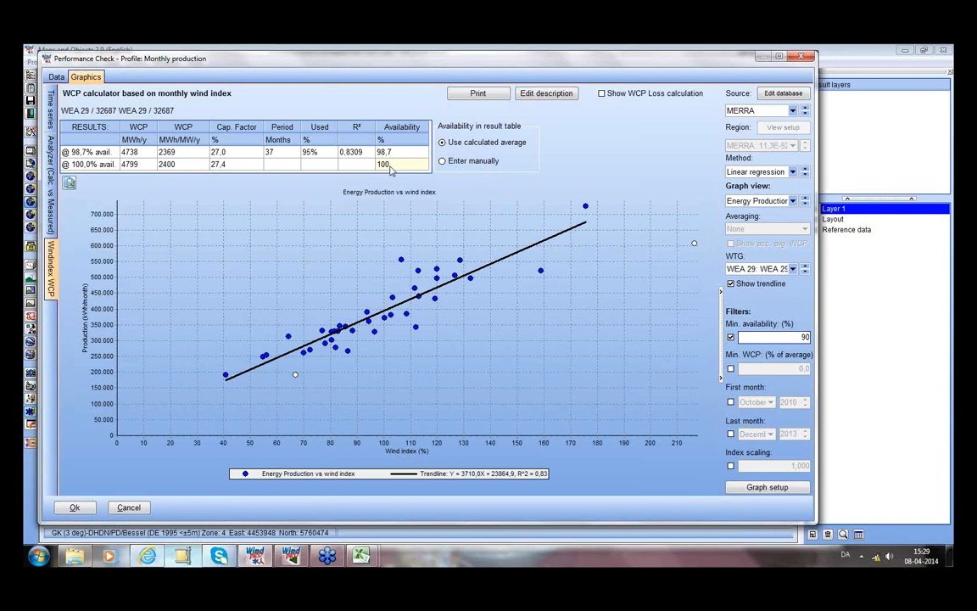
left_click(805, 203)
left_click(805, 204)
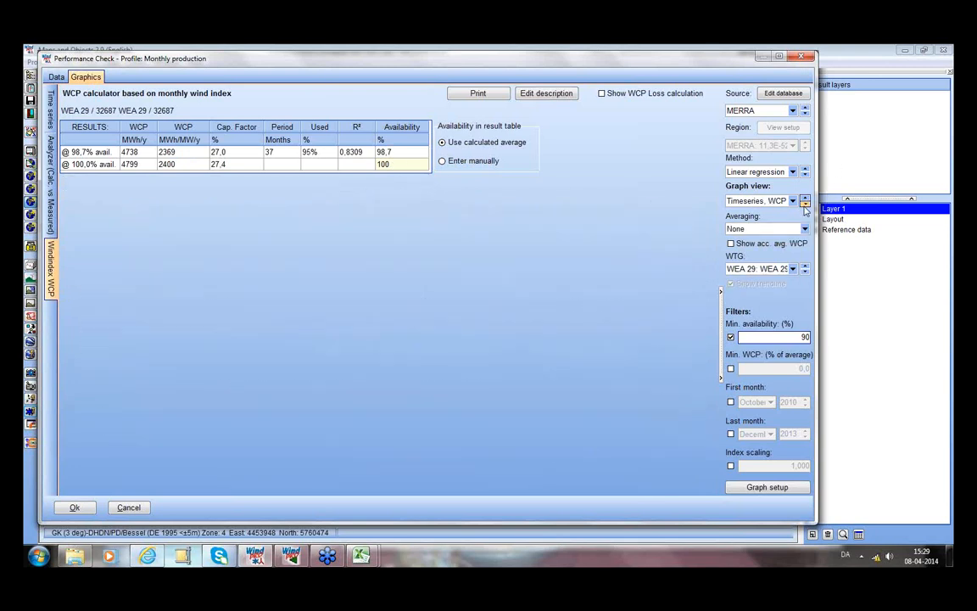
left_click(804, 203)
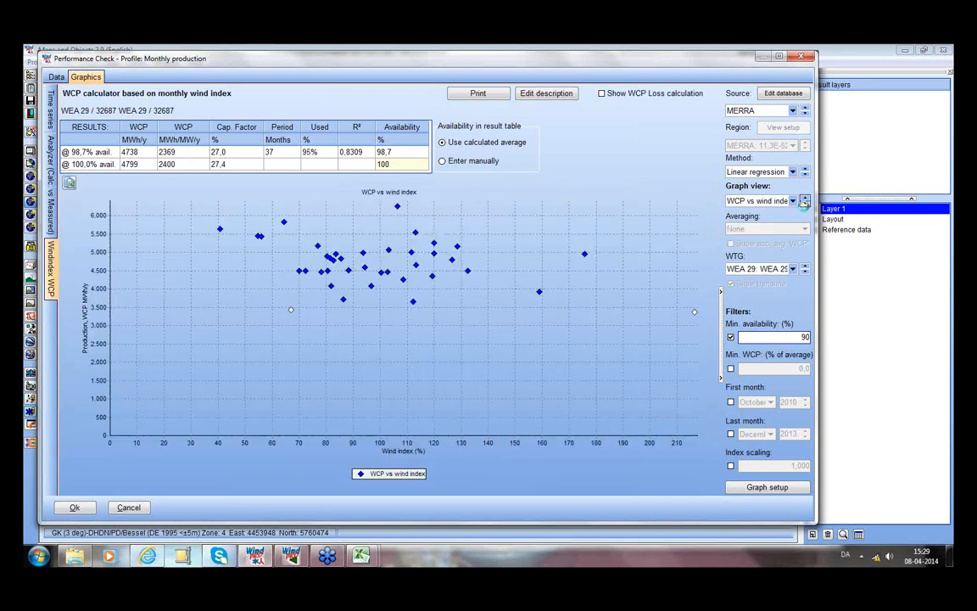
left_click(805, 203)
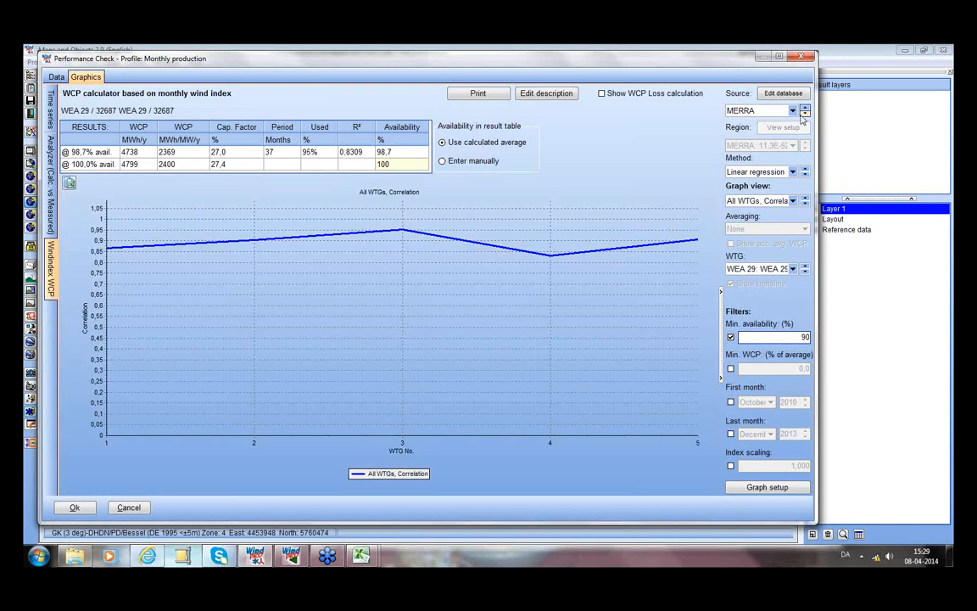
- Change the wind index source to IWET 11 for the all-turbine correlation graph
left_click(805, 113)
left_click(805, 114)
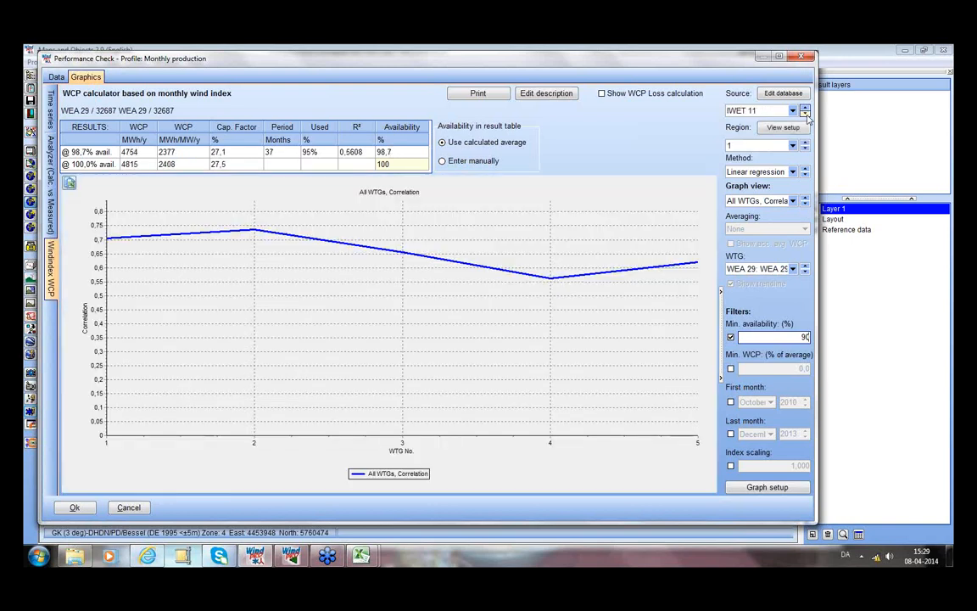
left_click(804, 109)
left_click(804, 114)
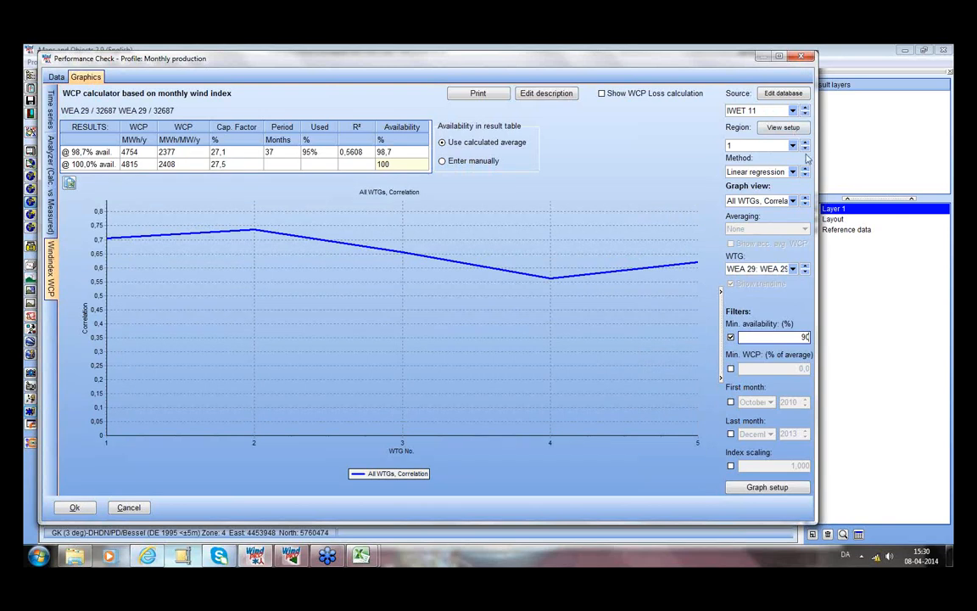
- Go through the IWET 11 regions and set the region to 16
left_click(806, 150)
left_click(806, 150)
left_click(805, 150)
left_click(806, 150)
left_click(805, 150)
left_click(806, 150)
left_click(805, 150)
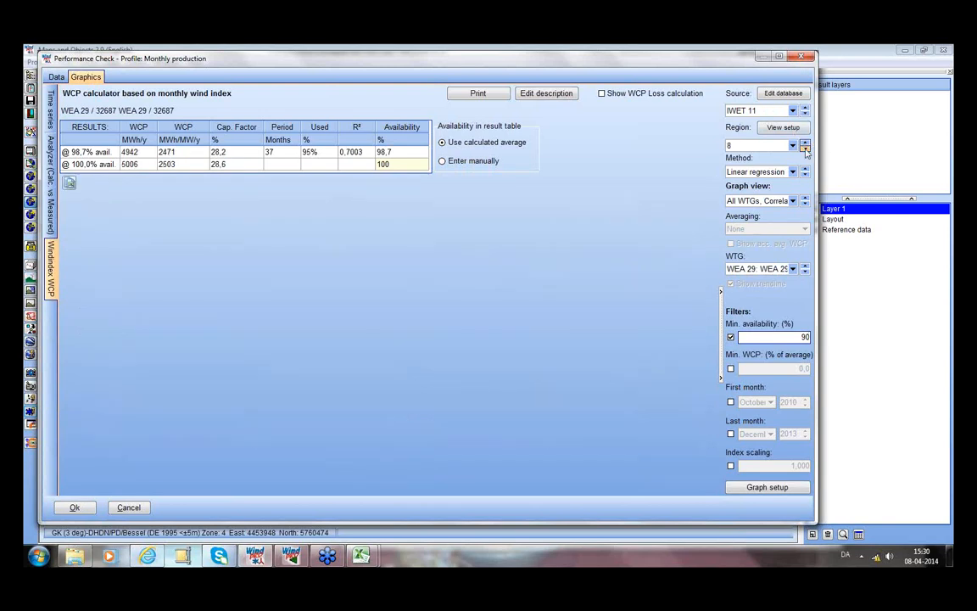
left_click(806, 150)
left_click(805, 150)
left_click(805, 150)
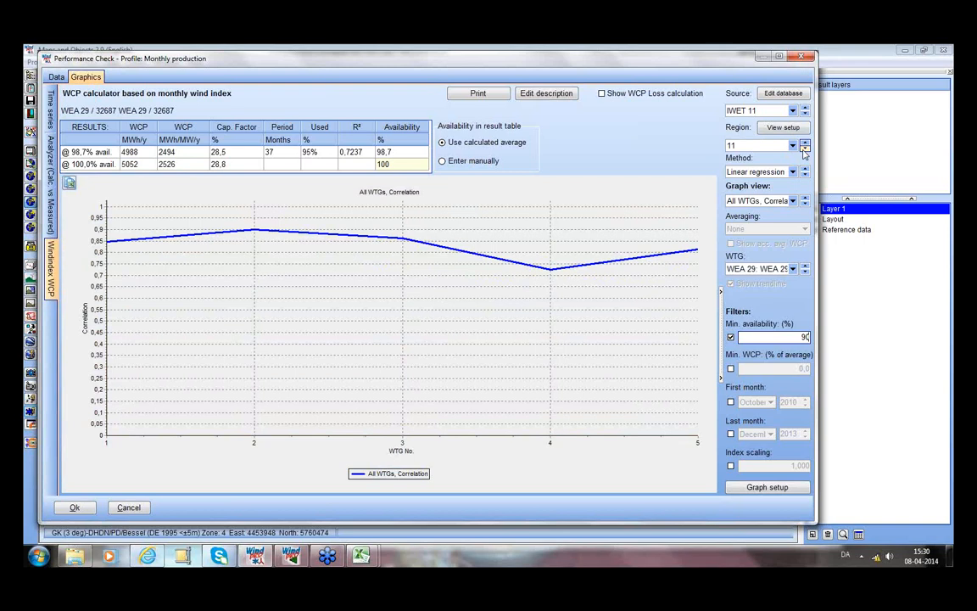
left_click(806, 150)
left_click(805, 150)
left_click(805, 150)
left_click(805, 150)
left_click(806, 150)
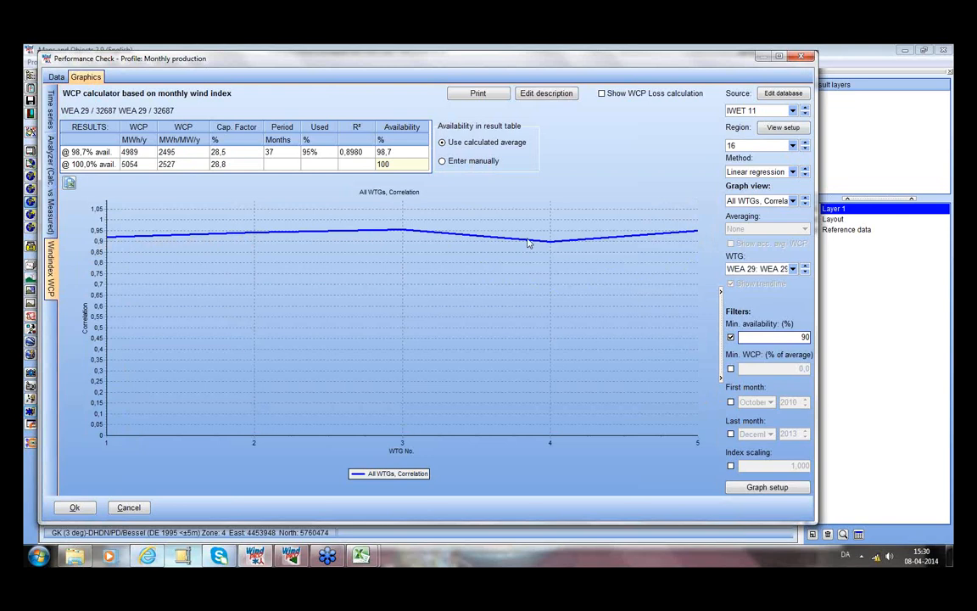
- Copy the all-turbine correlation graph data to the clipboard in text format with point labels and header
left_click(69, 184)
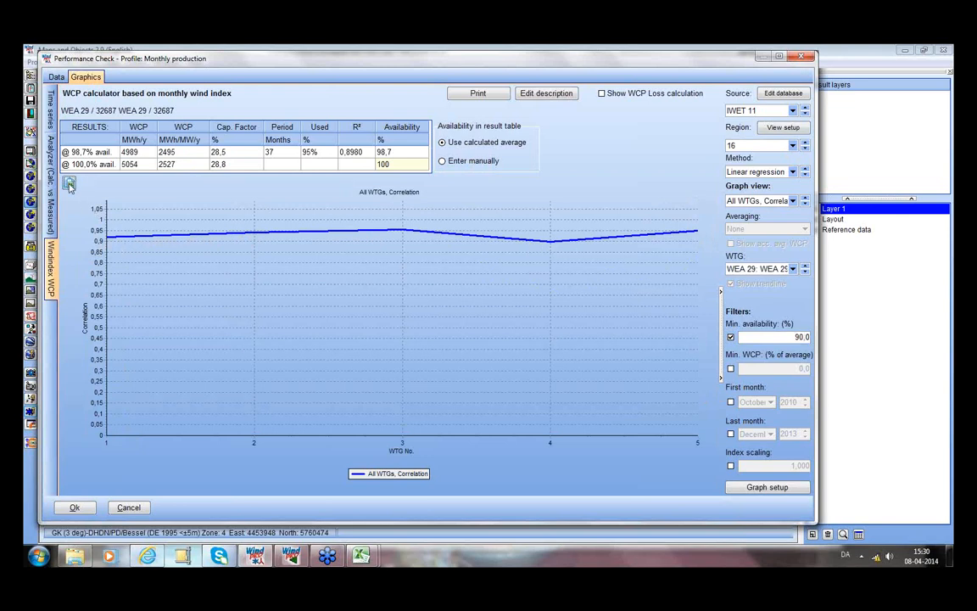
left_click(70, 184)
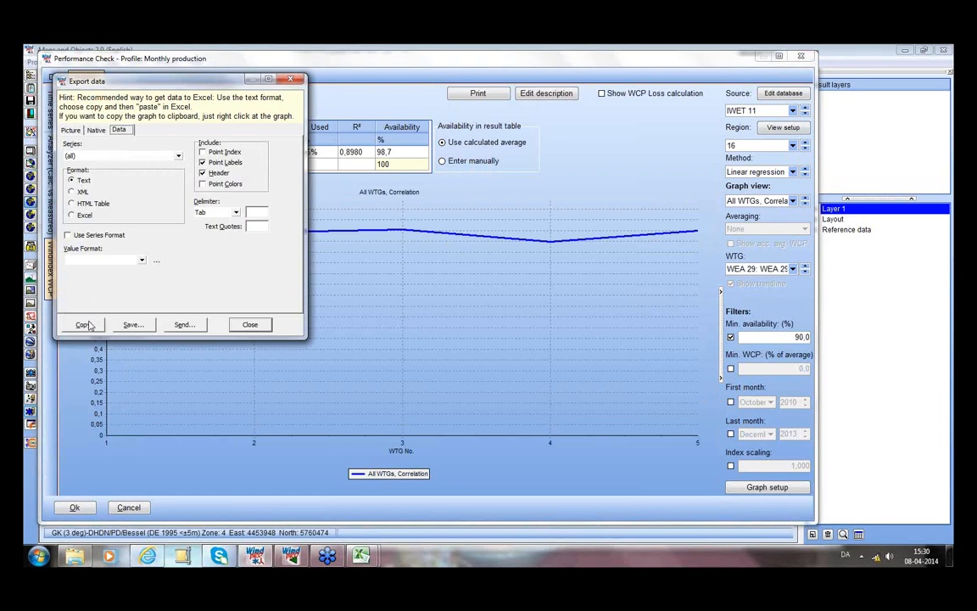
left_click(249, 325)
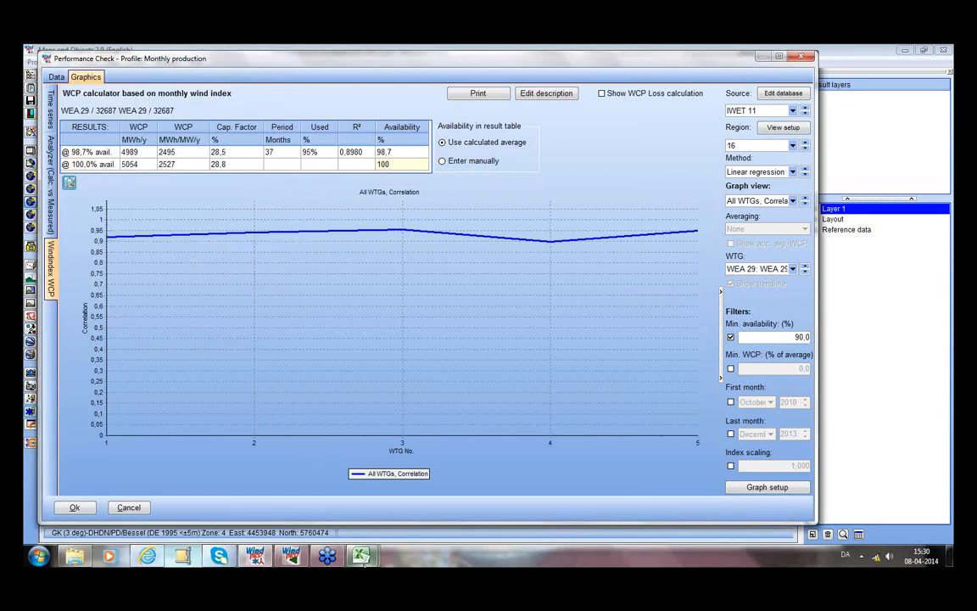
- Switch to Excel, create a blank workbook and paste the copied correlation data at cell C4
mouse_move(360, 556)
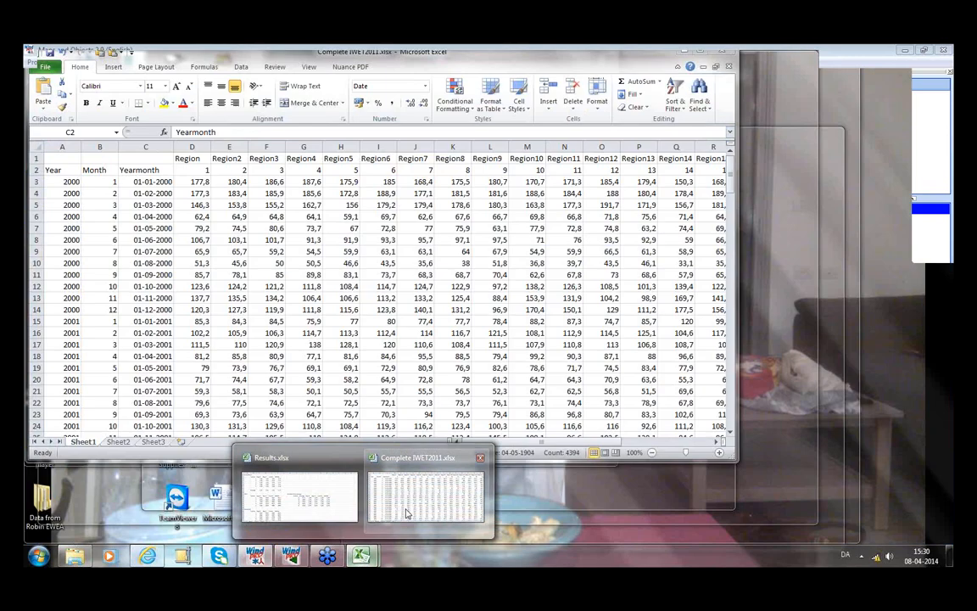
left_click(406, 512)
left_click(50, 199)
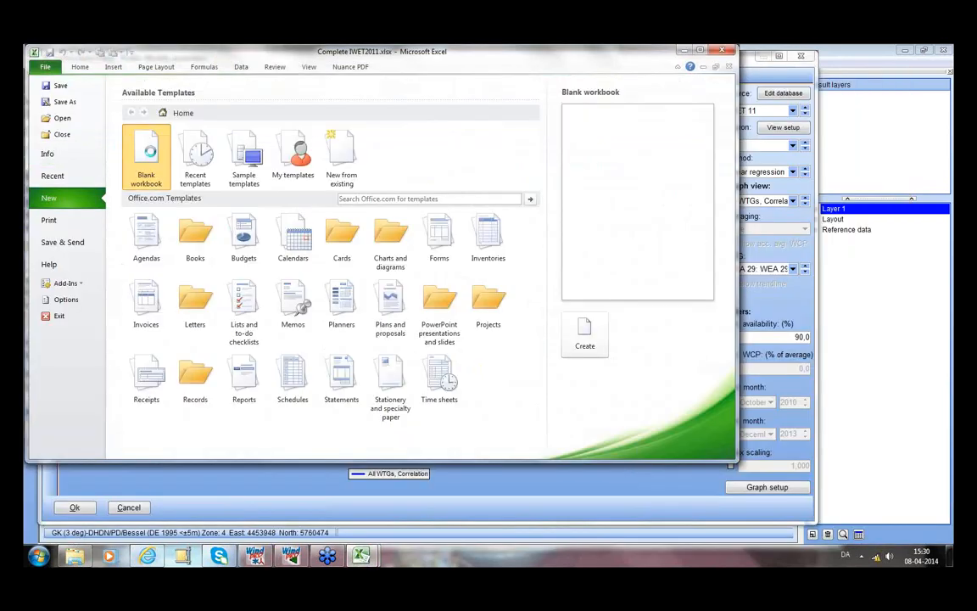
double_click(140, 145)
left_click(133, 197)
type("X\tAll WTGs, Correlation 1\t0,919776 2\t0,942314 3\t0,954812 4\t0,898022 5\t0,948961")
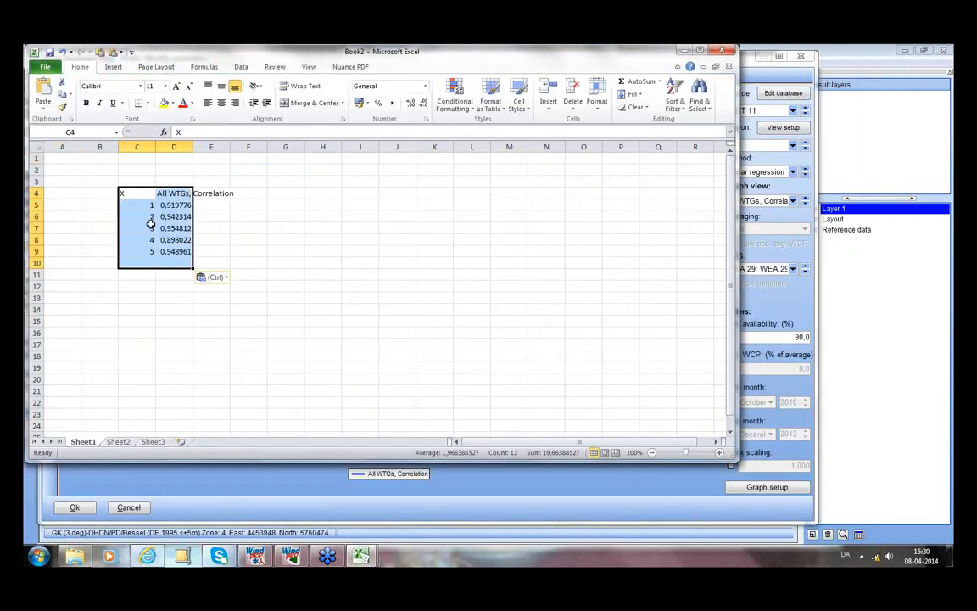
left_click(173, 263)
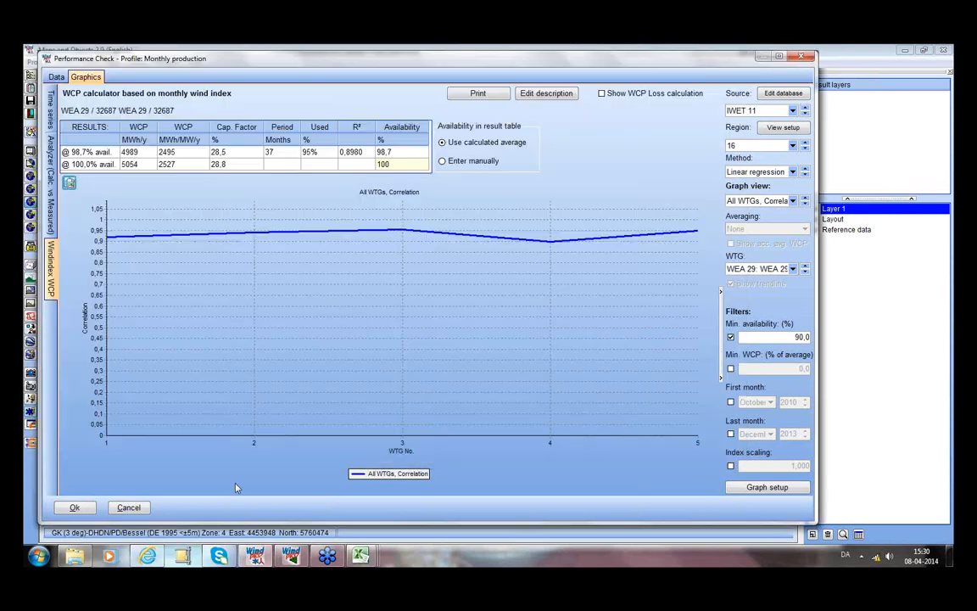
- Return to WindPRO, show the All WTGs, AEP Avg + WCP graph and copy its data as text
left_click(212, 469)
left_click(805, 200)
left_click(805, 200)
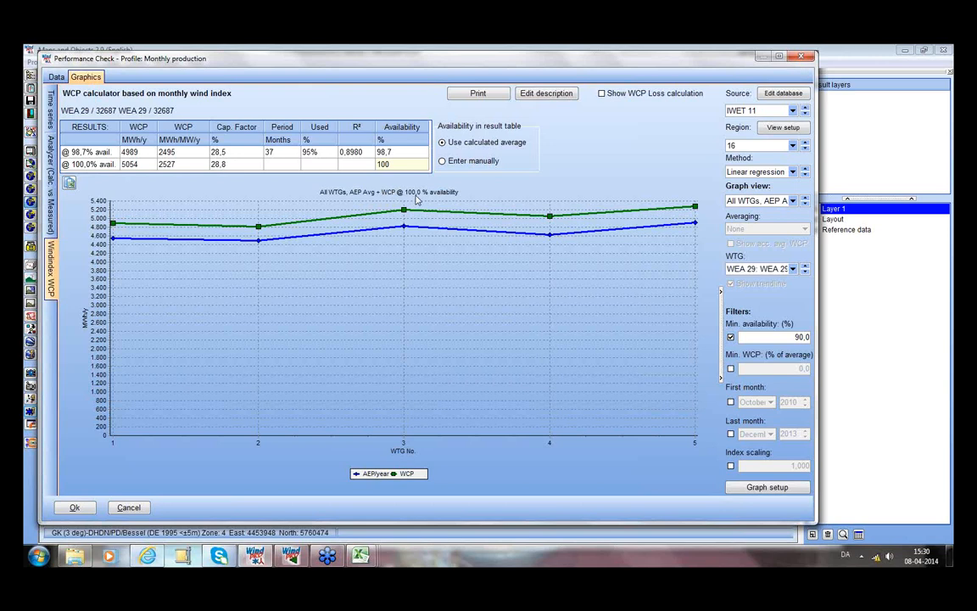
left_click(70, 182)
left_click(83, 324)
left_click(249, 324)
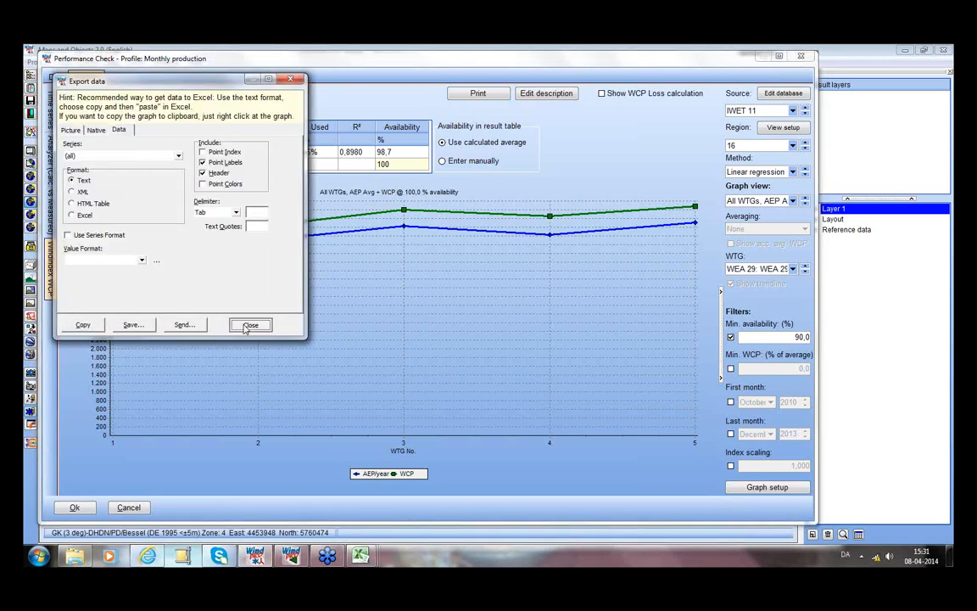
- Switch to the Book2 workbook in Excel and paste the AEP and WCP data at cell C12
mouse_move(360, 555)
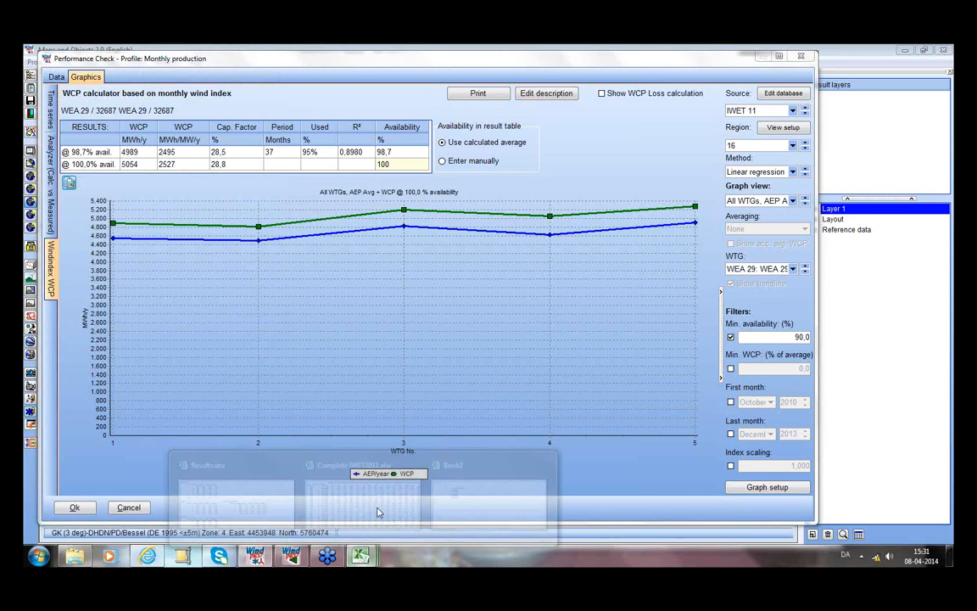
left_click(484, 497)
left_click(136, 284)
key("ctrl+v")
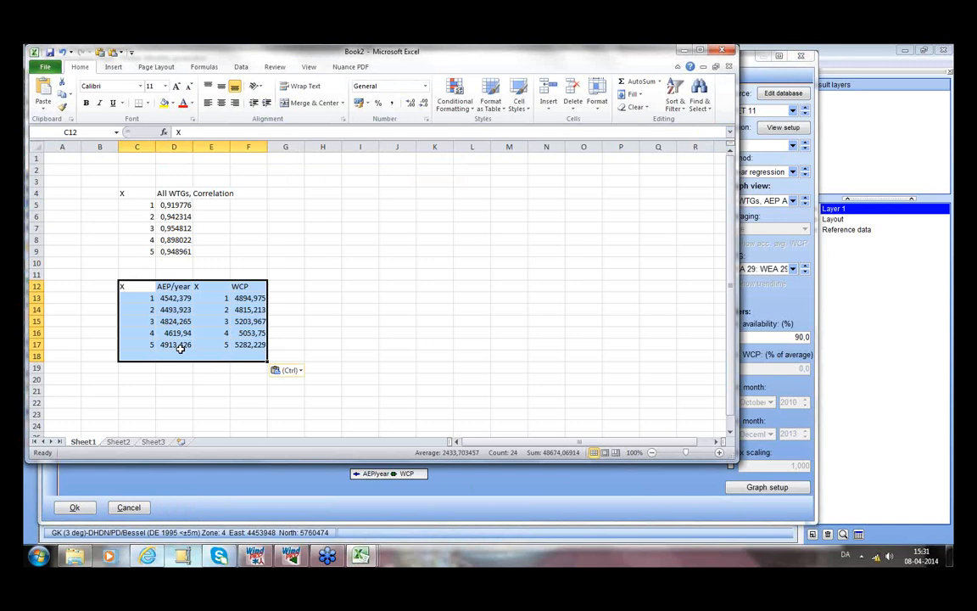
left_click(248, 298)
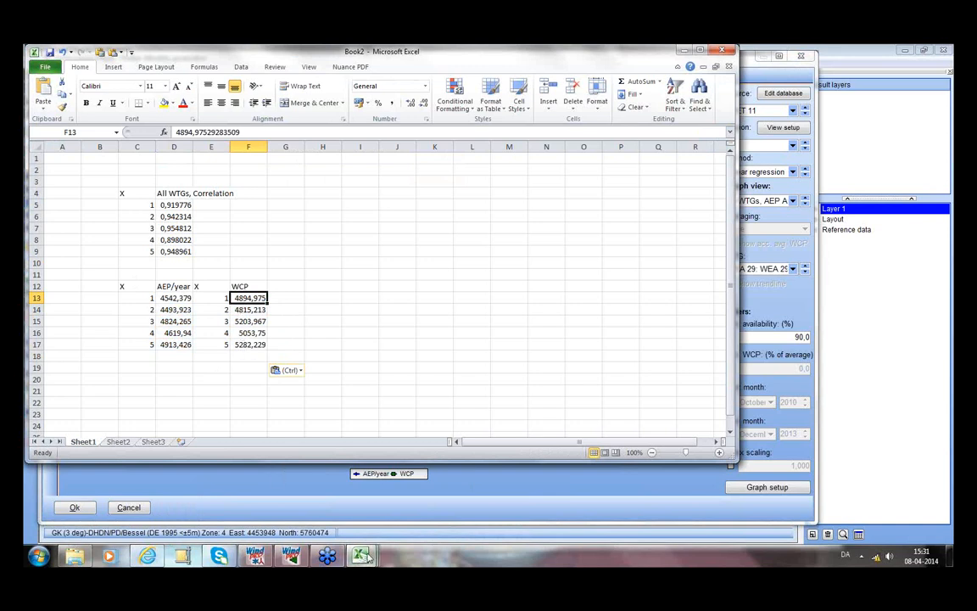
- Show the Results.xlsx workbook and compare the turbine correlations for Reg 16, Reg 17, ConWx and MERRA
mouse_move(361, 555)
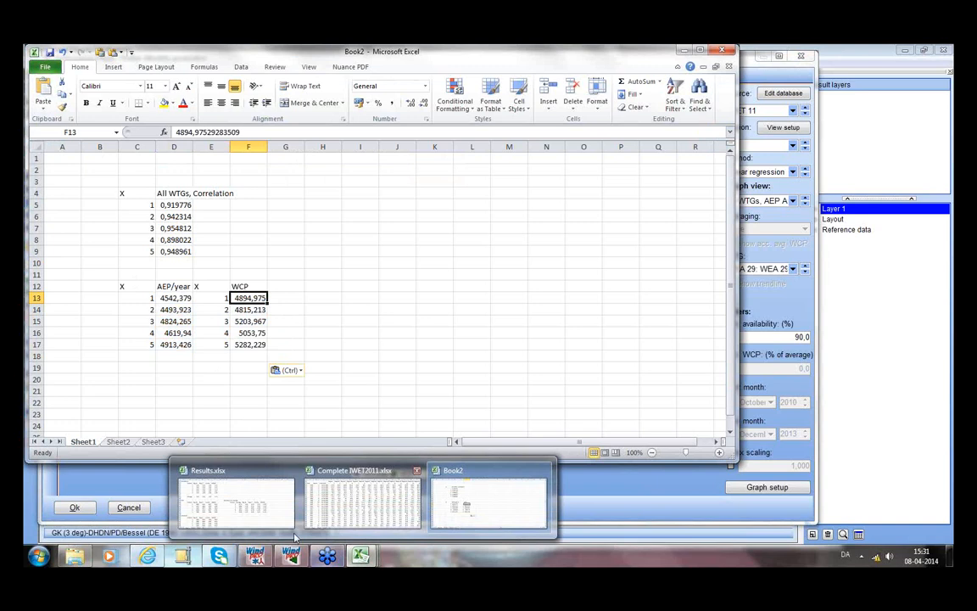
left_click(252, 500)
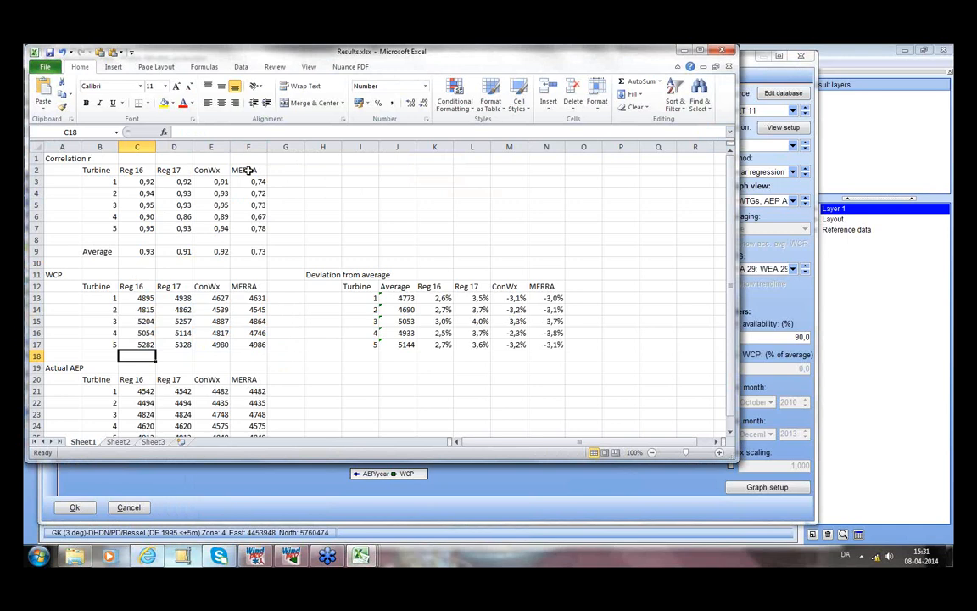
left_click(145, 183)
left_click(176, 206)
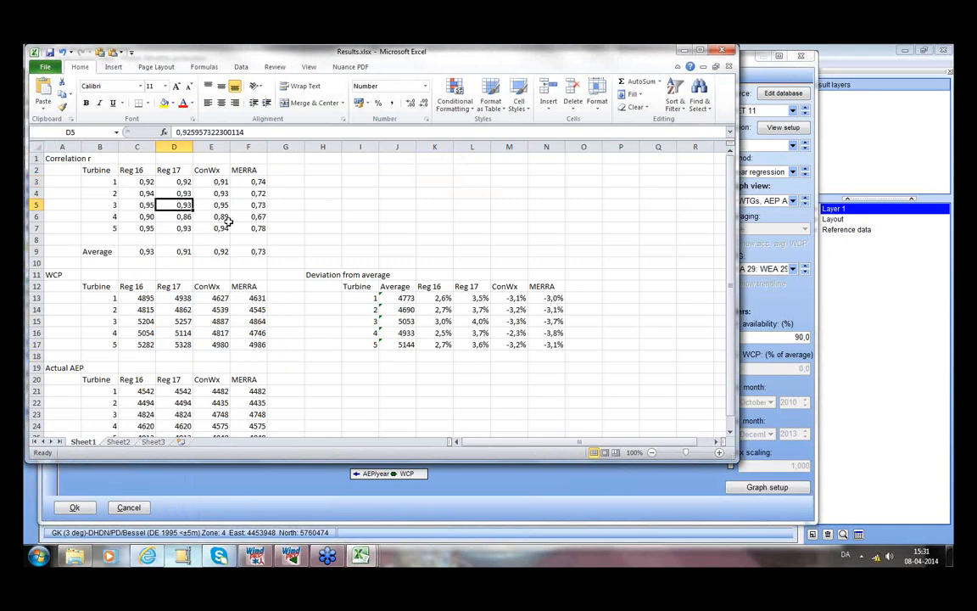
left_click(222, 207)
left_click(257, 204)
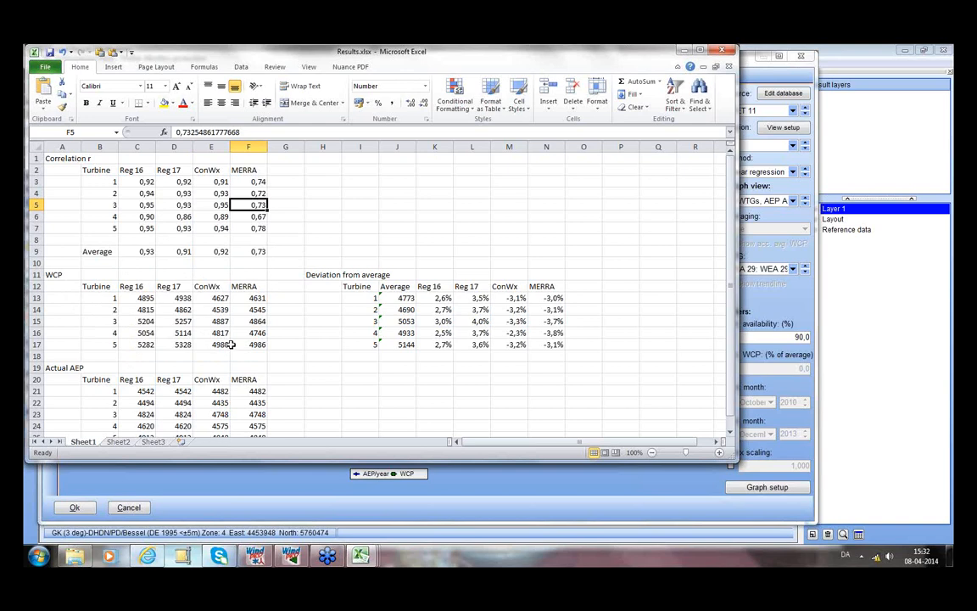
- Examine turbine 1's average WCP and its deviations for Reg 16, Reg 17, ConWx and MERRA
left_click(405, 298)
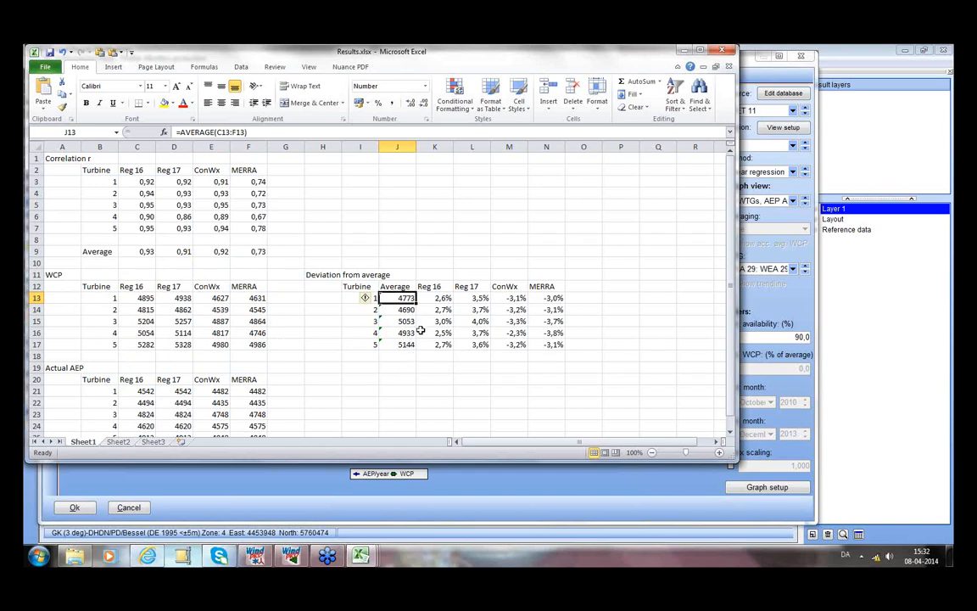
left_click(436, 300)
key("Right")
key("Right")
key("Right")
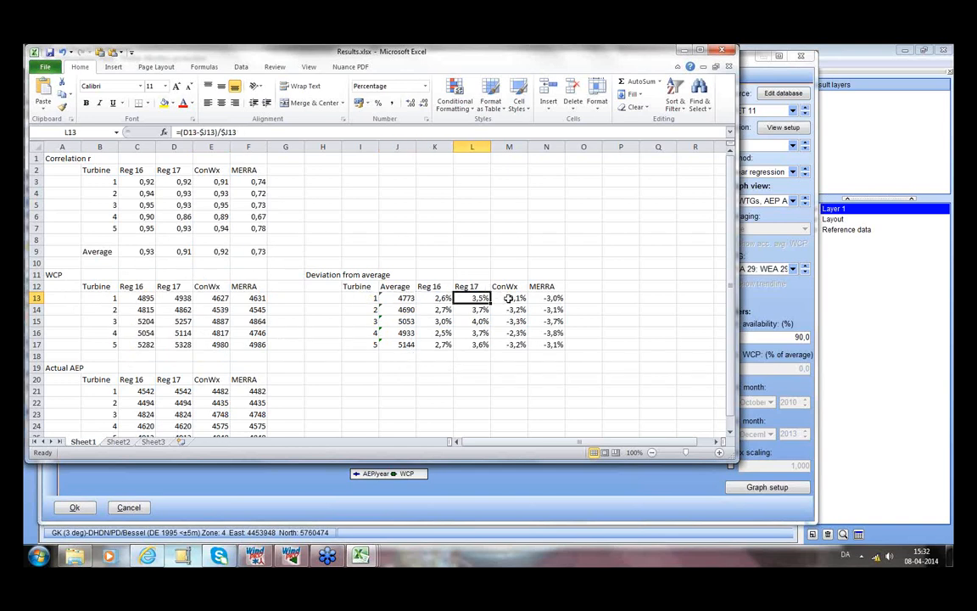
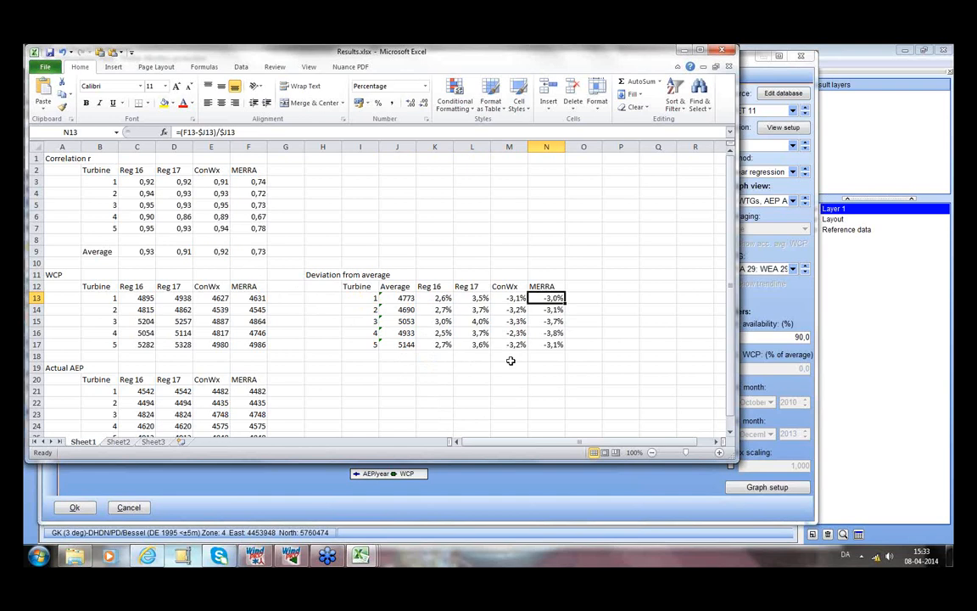
- Return to WindPRO, inspect the EMD-ConWx index series in the wind index database setup and close it without changes
left_click(297, 486)
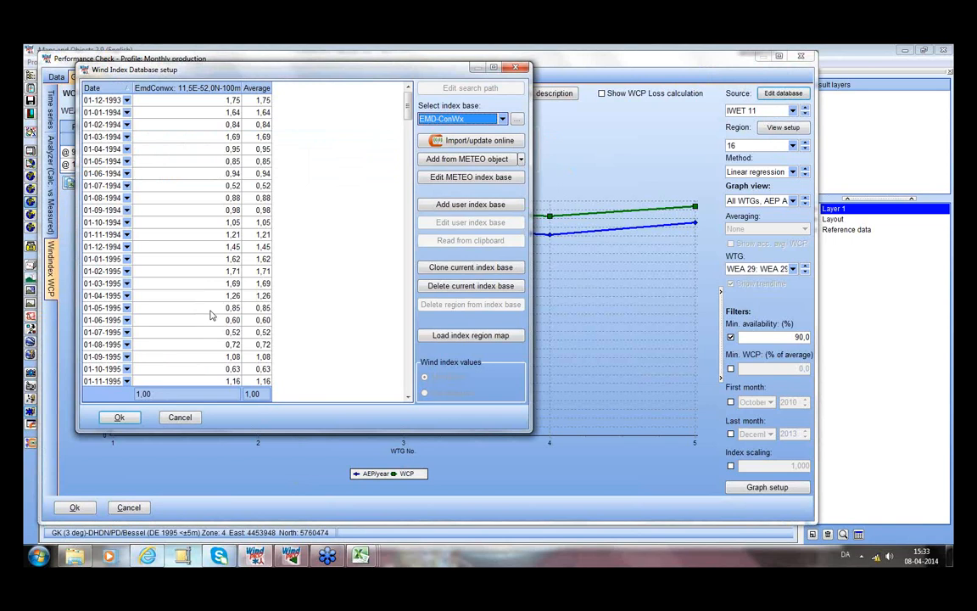
left_click(180, 417)
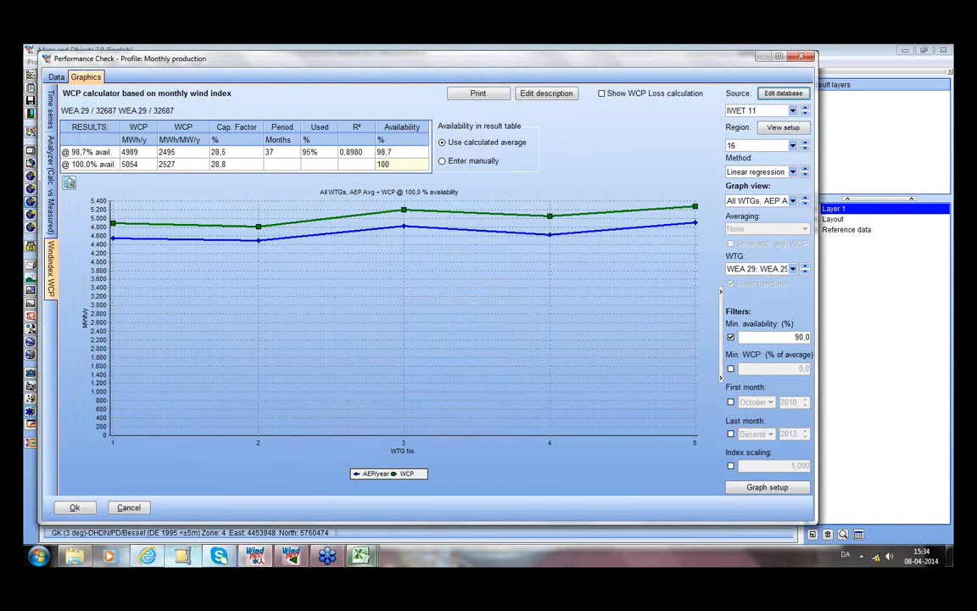
- Switch back to Results.xlsx in Excel and review the average WCP formula of turbine 1
mouse_move(361, 556)
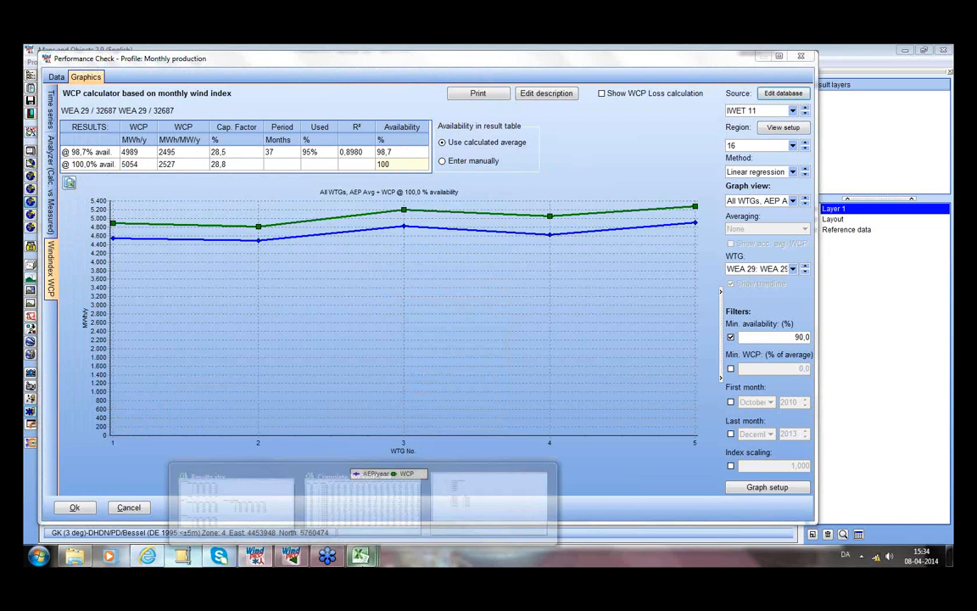
left_click(488, 516)
mouse_move(360, 556)
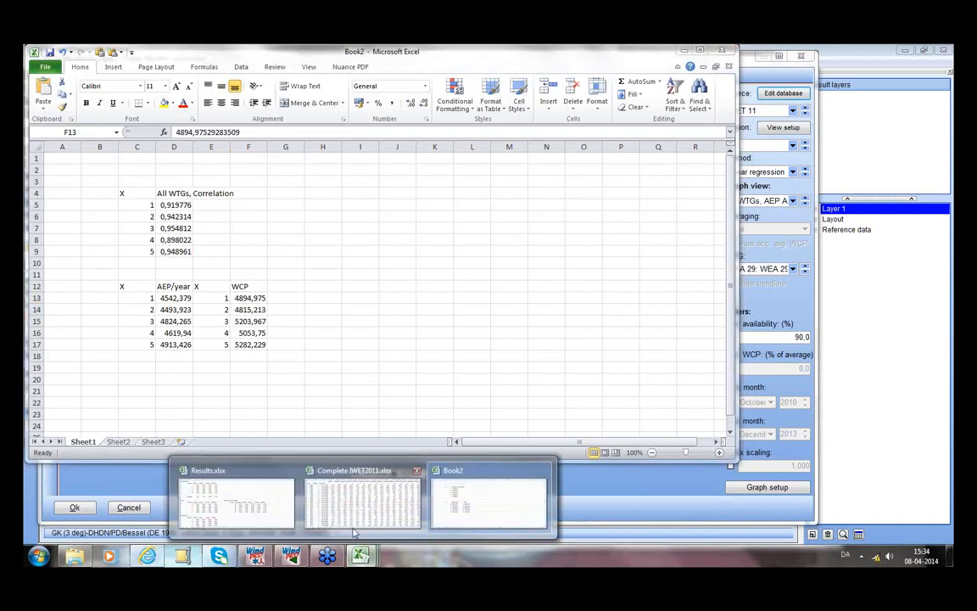
left_click(265, 506)
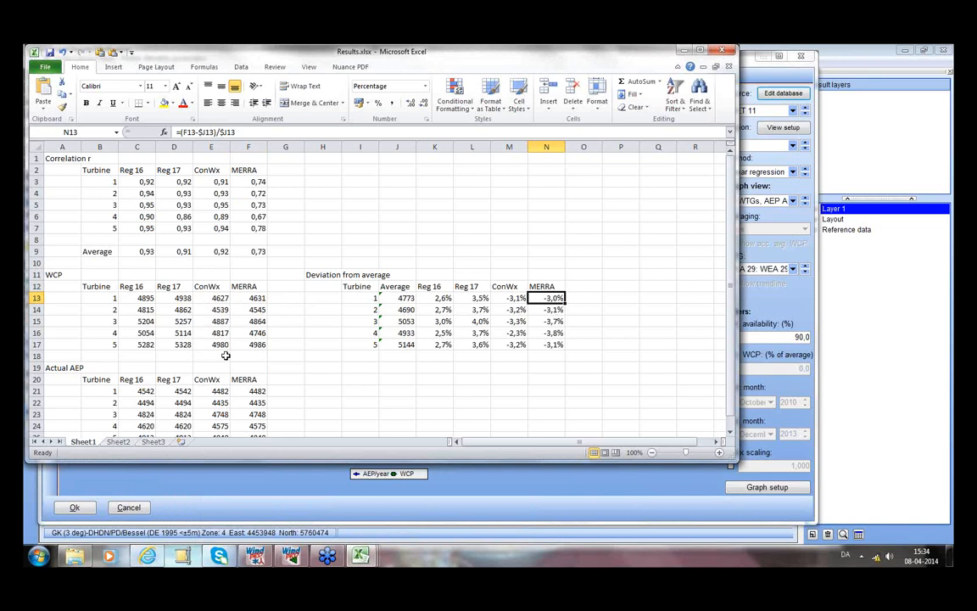
left_click(405, 299)
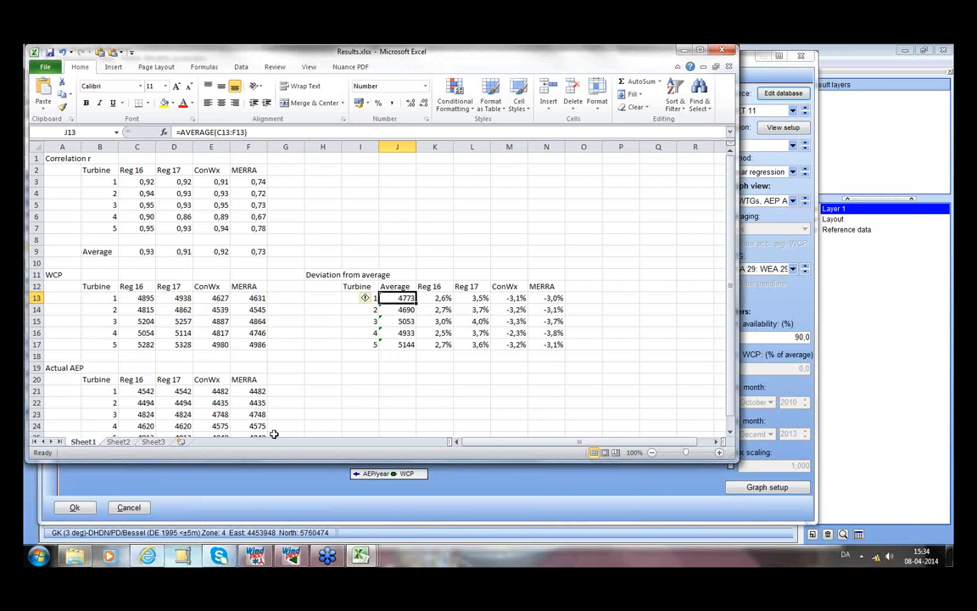
left_click(354, 402)
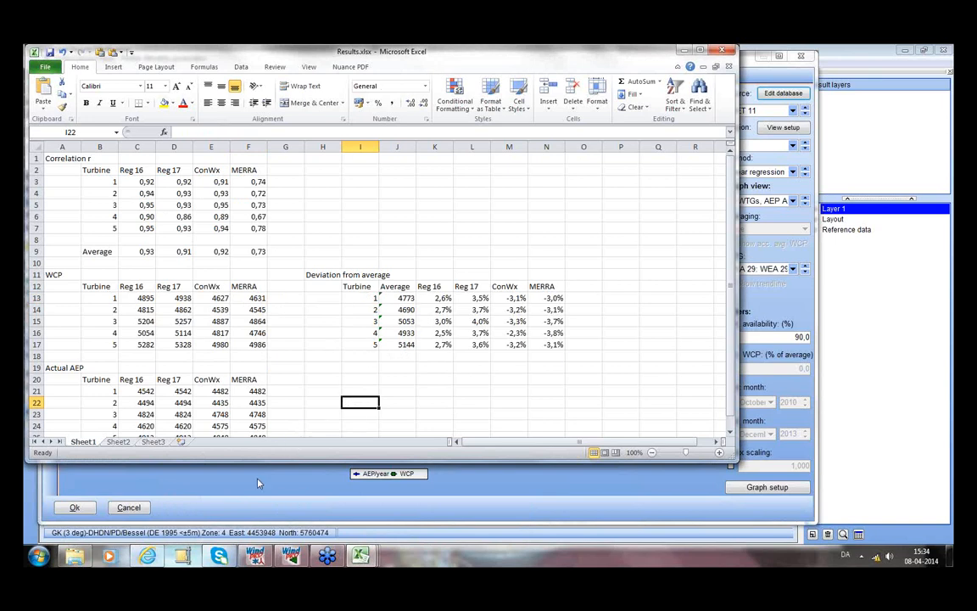
- Return to WindPRO, open the report setup for the wind index WCP calculation and select all five turbines for reporting
left_click(231, 499)
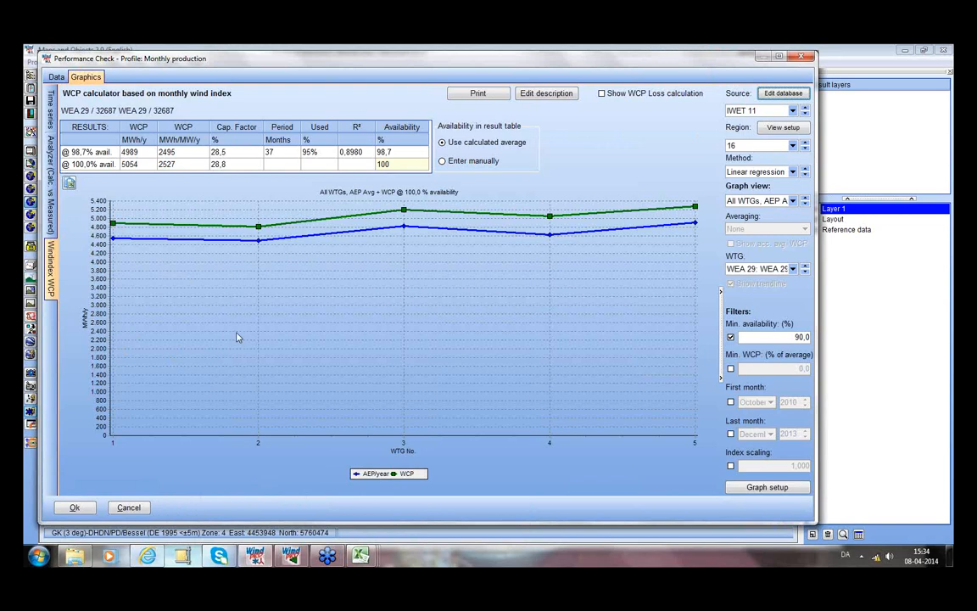
left_click(479, 94)
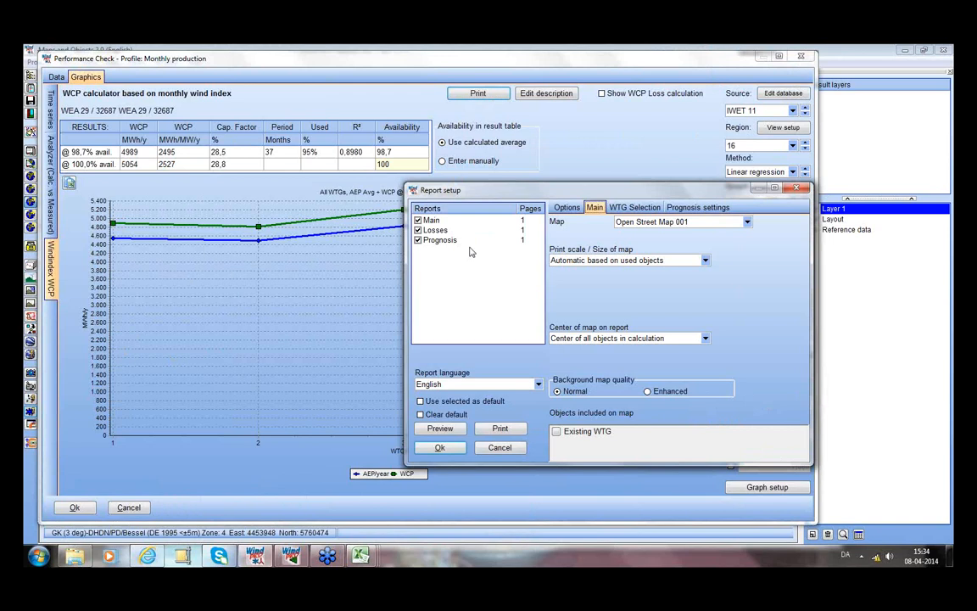
left_click(634, 209)
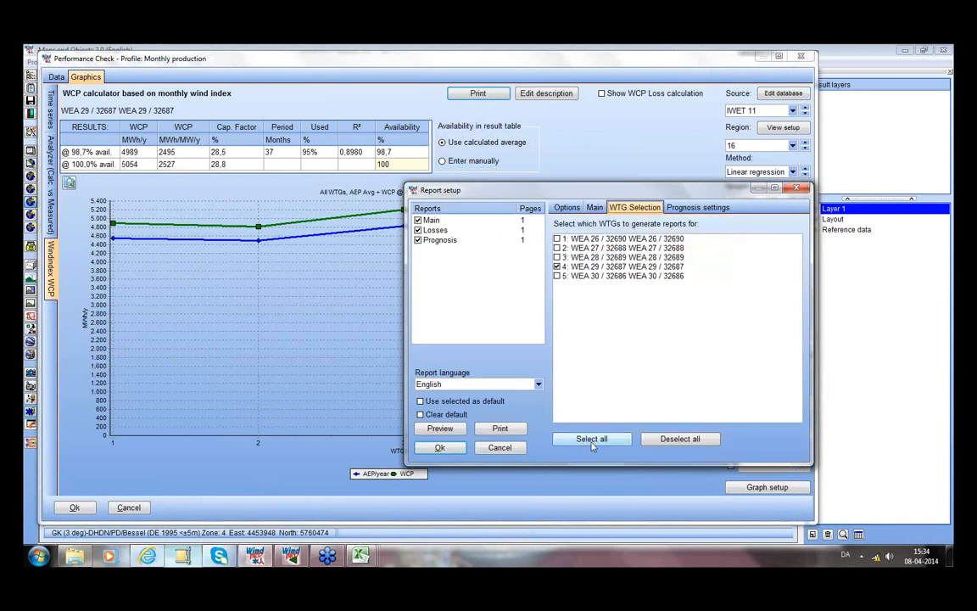
- Set the assumed loss in the prognosis settings to 3.0 % and exclude the Losses report
left_click(696, 208)
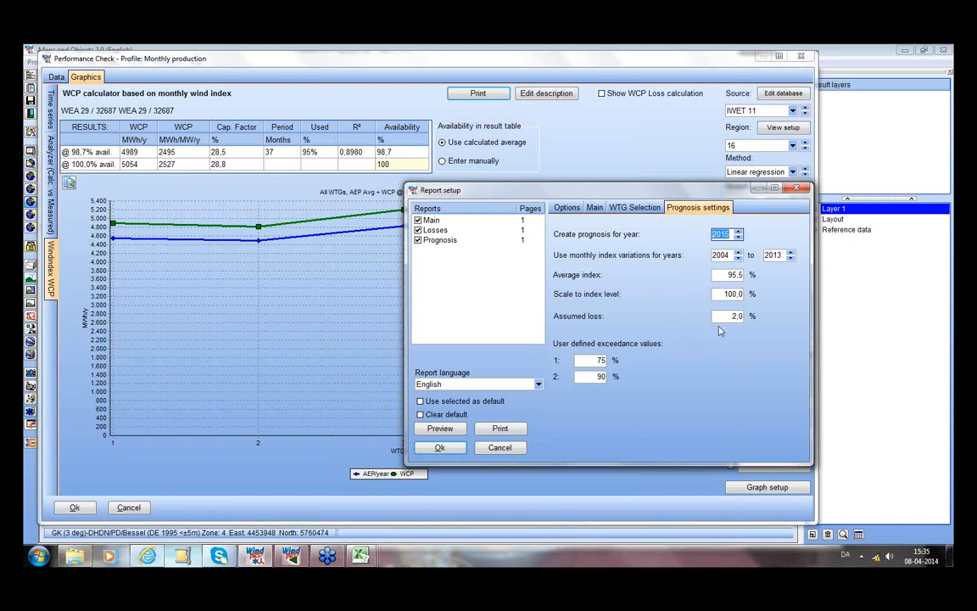
left_click_drag(731, 315, 761, 319)
type("3")
left_click(418, 231)
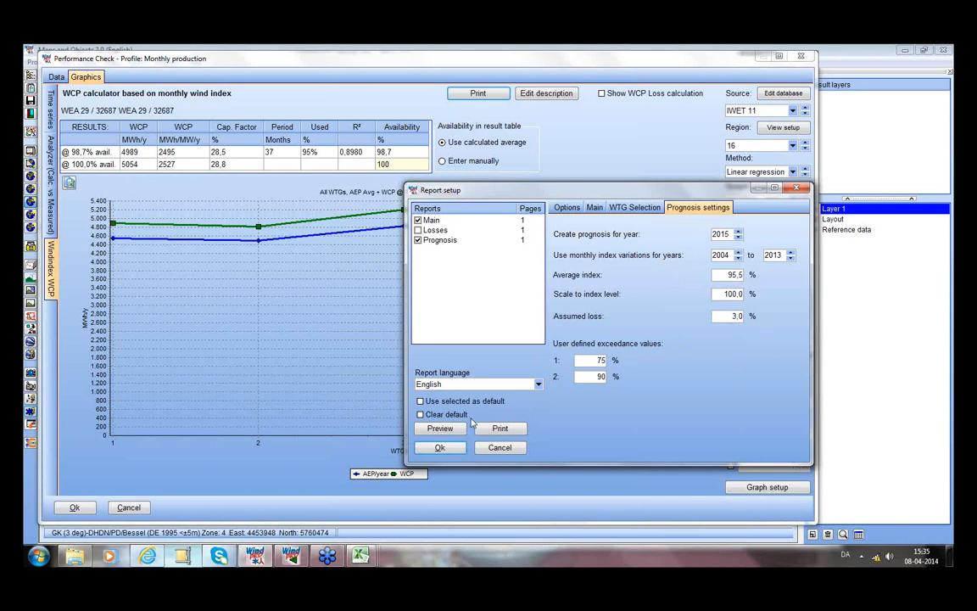
- Preview the report and examine turbine 1's WCP page, from assumptions and filter settings to results and graphs
left_click(443, 428)
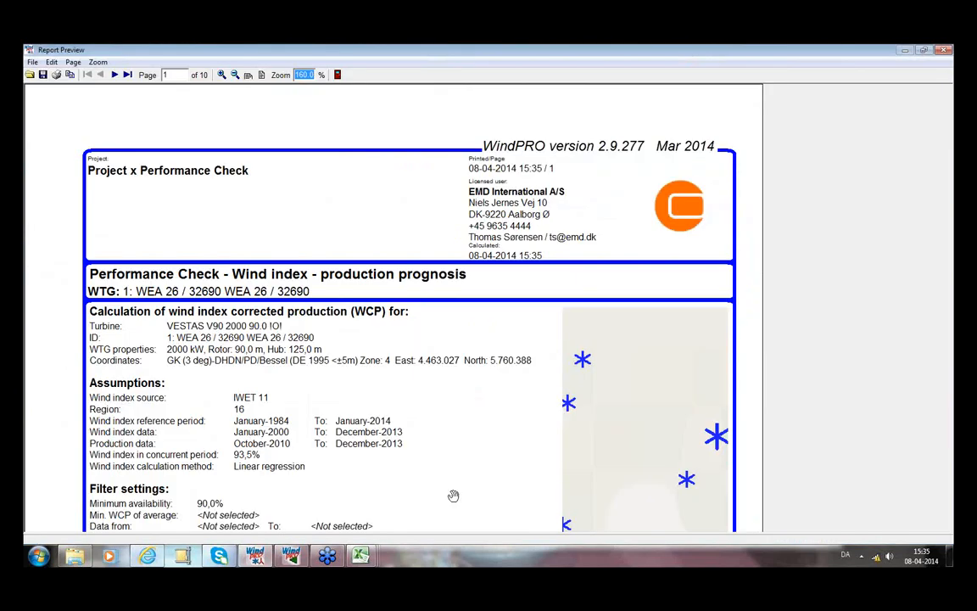
left_click_drag(454, 488, 453, 378)
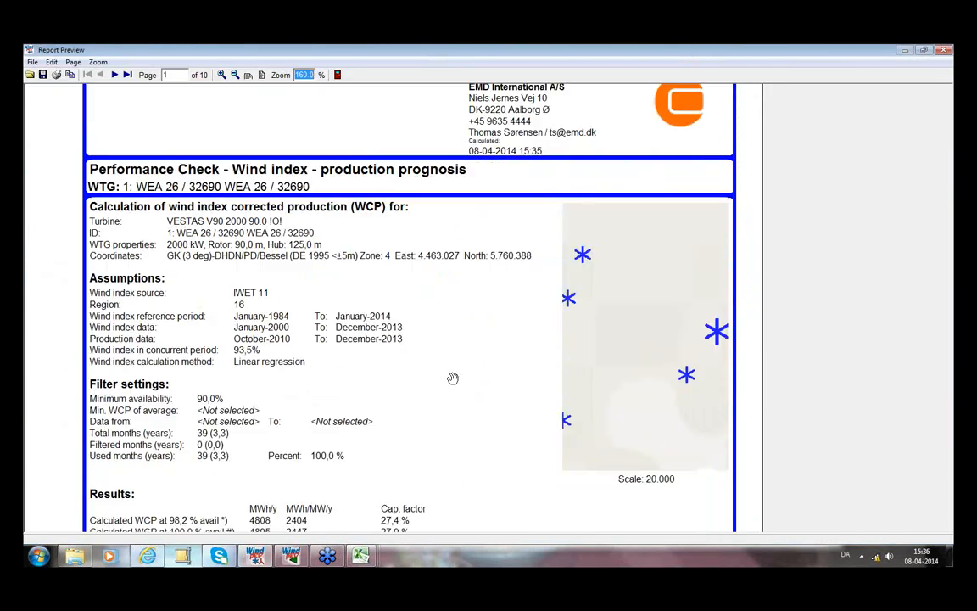
scroll(357, 346, "down", 3)
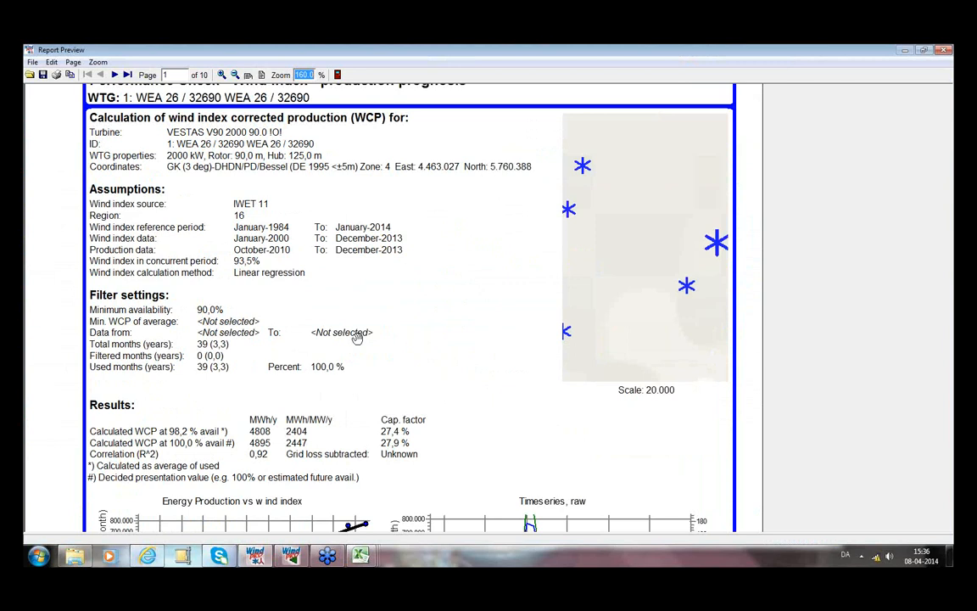
scroll(357, 346, "down", 2)
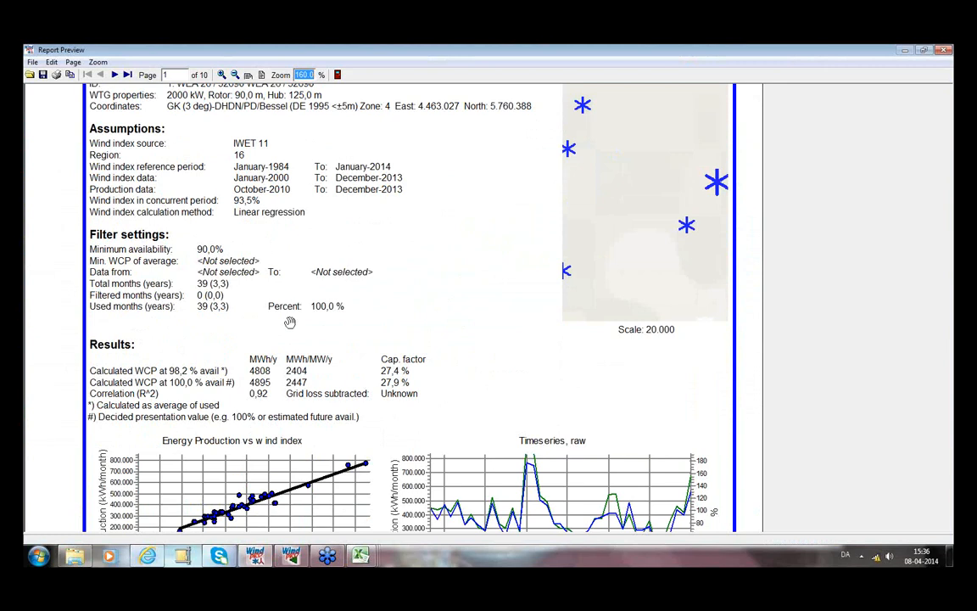
left_click_drag(291, 322, 208, 149)
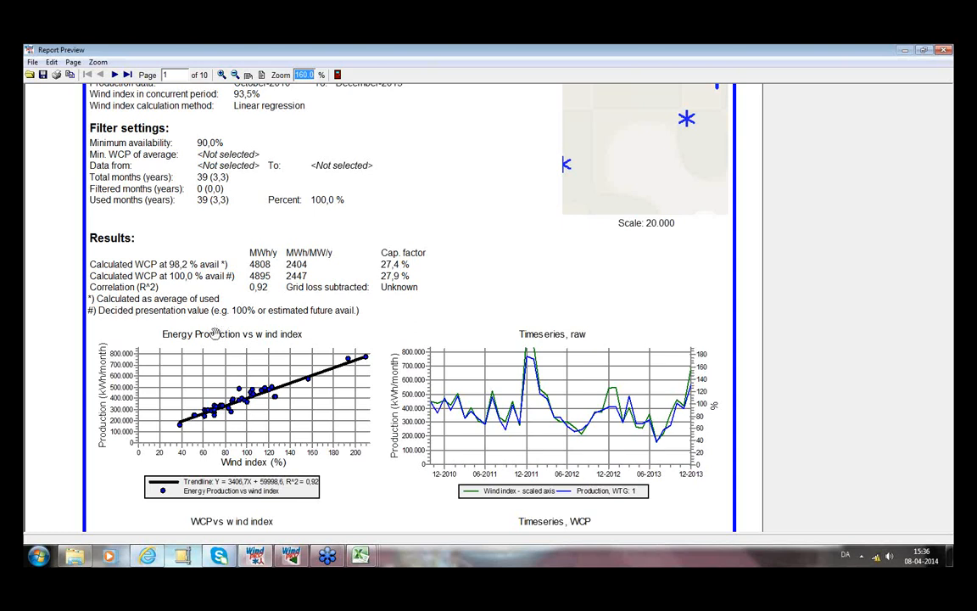
left_click_drag(216, 333, 144, 170)
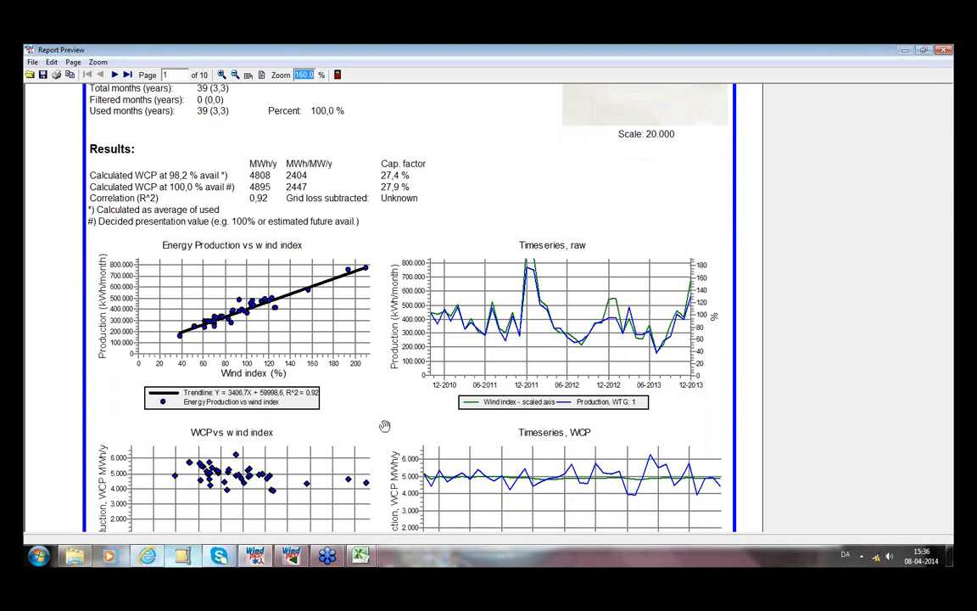
left_click_drag(384, 425, 337, 202)
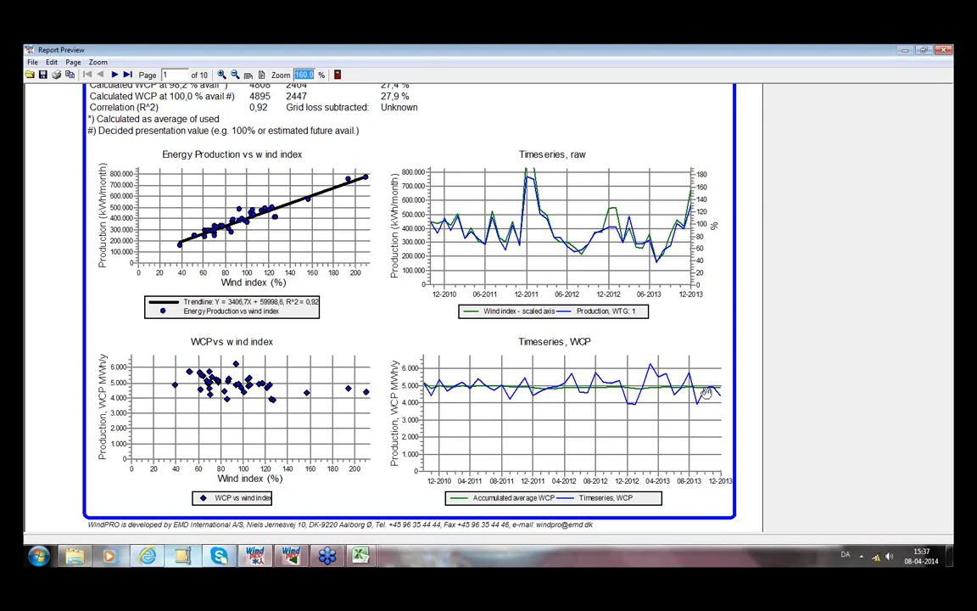
- Go to page 6 of the report and examine turbine 1's prognosis assumptions, monthly table and WCP min-max graph
left_click(115, 75)
left_click(115, 75)
left_click(114, 75)
left_click(115, 75)
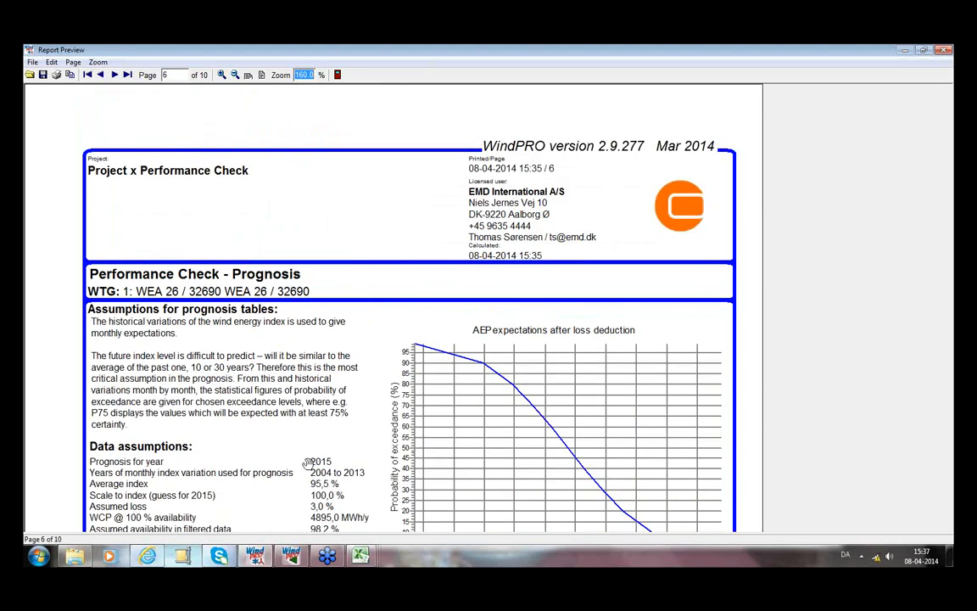
left_click_drag(307, 463, 309, 201)
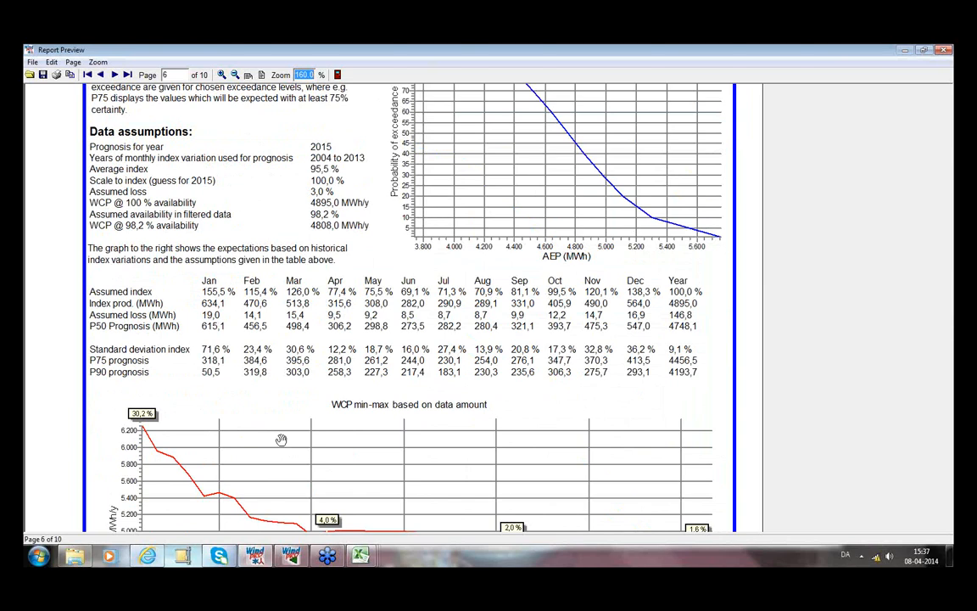
scroll(281, 407, "down", 1)
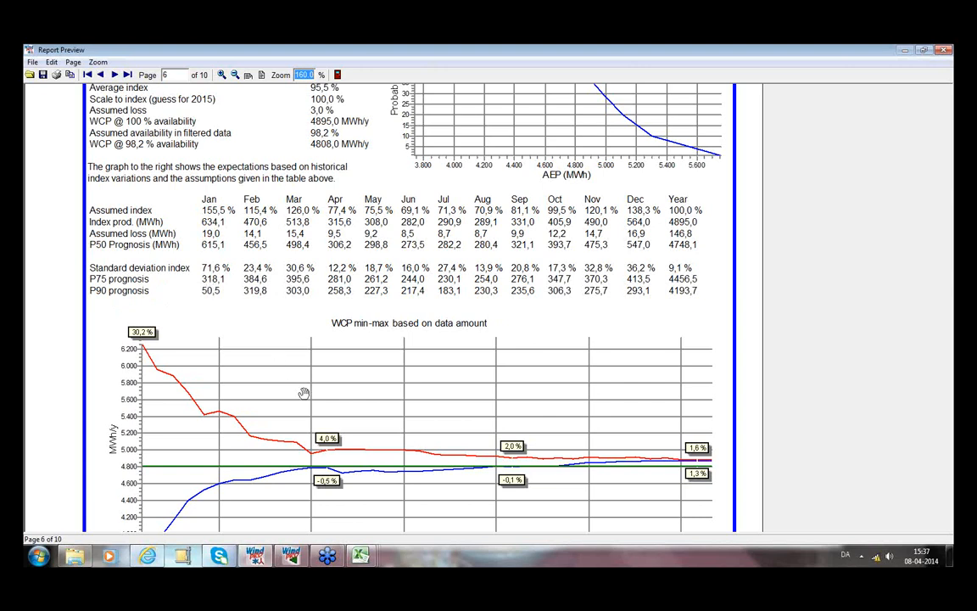
left_click_drag(309, 384, 308, 272)
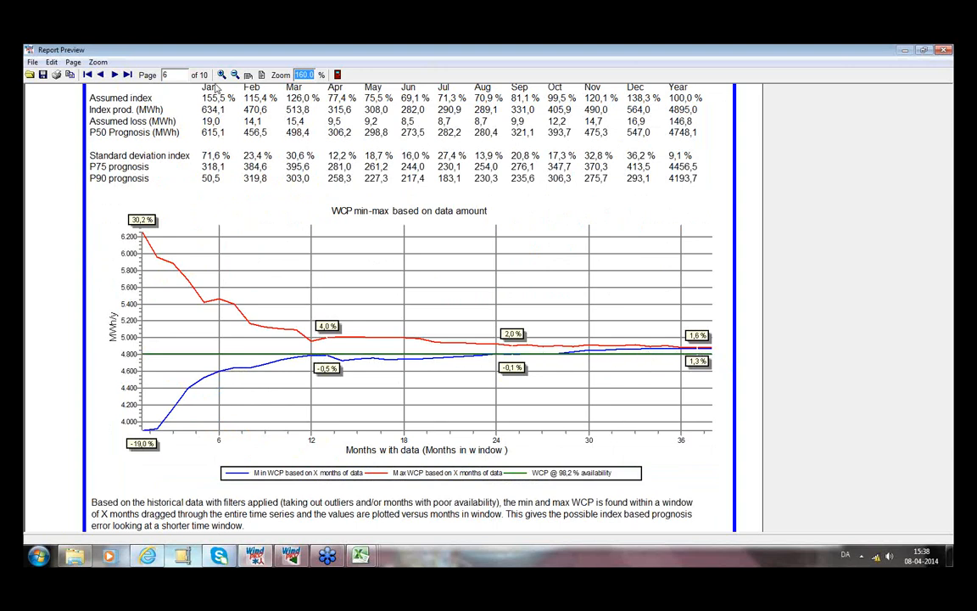
- Close the report preview, accept the report setup and close the monthly production Performance Check with its settings kept
left_click(338, 75)
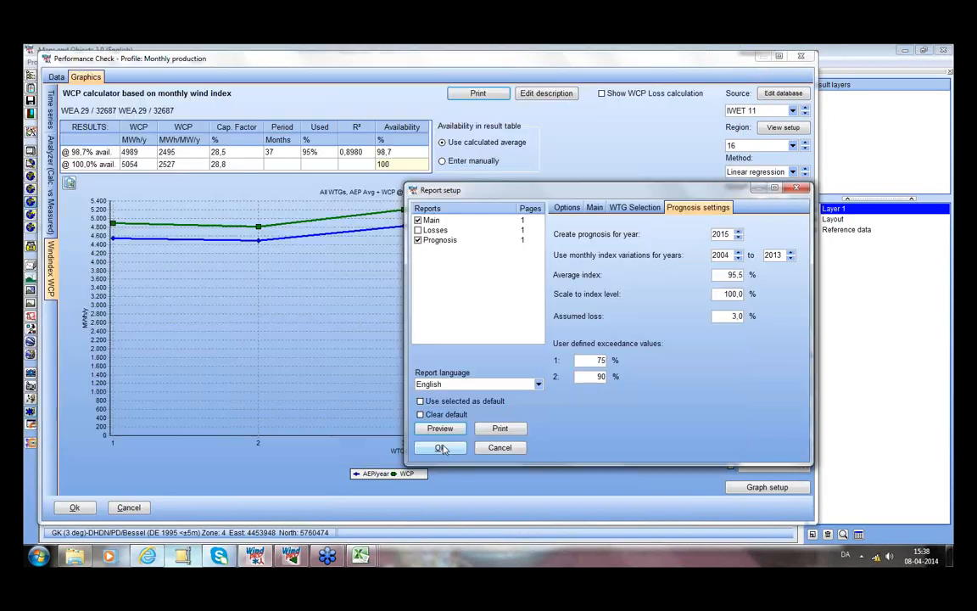
left_click(441, 448)
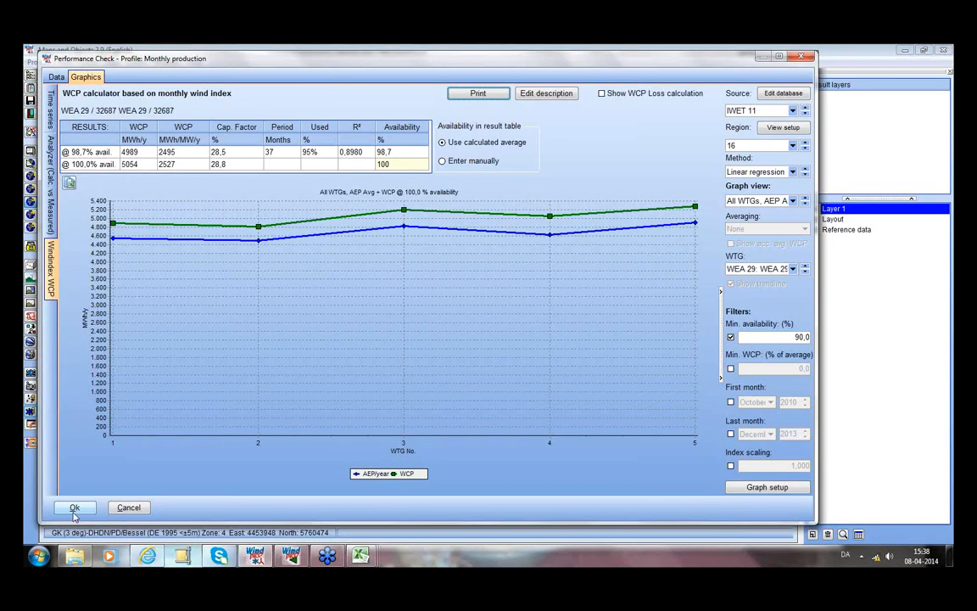
left_click(74, 507)
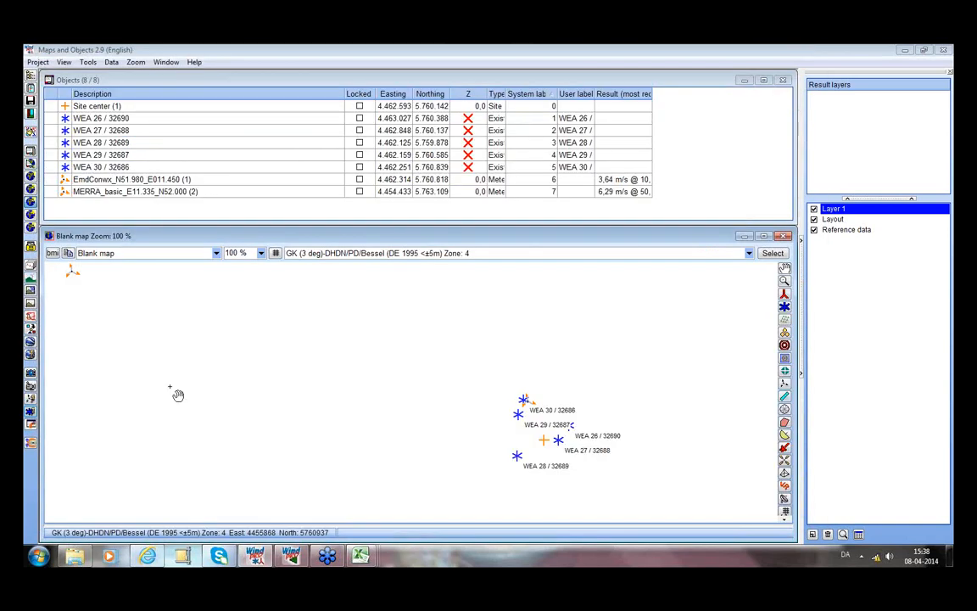
- Open the WTG data of WEA 27, view its monthly production and availability records, and close the records without changes
double_click(93, 132)
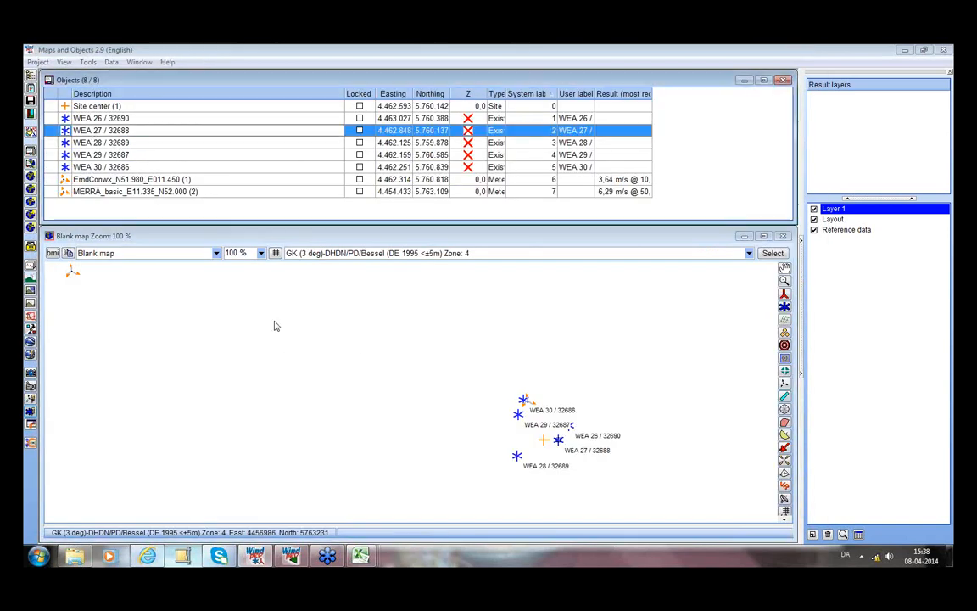
left_click(598, 195)
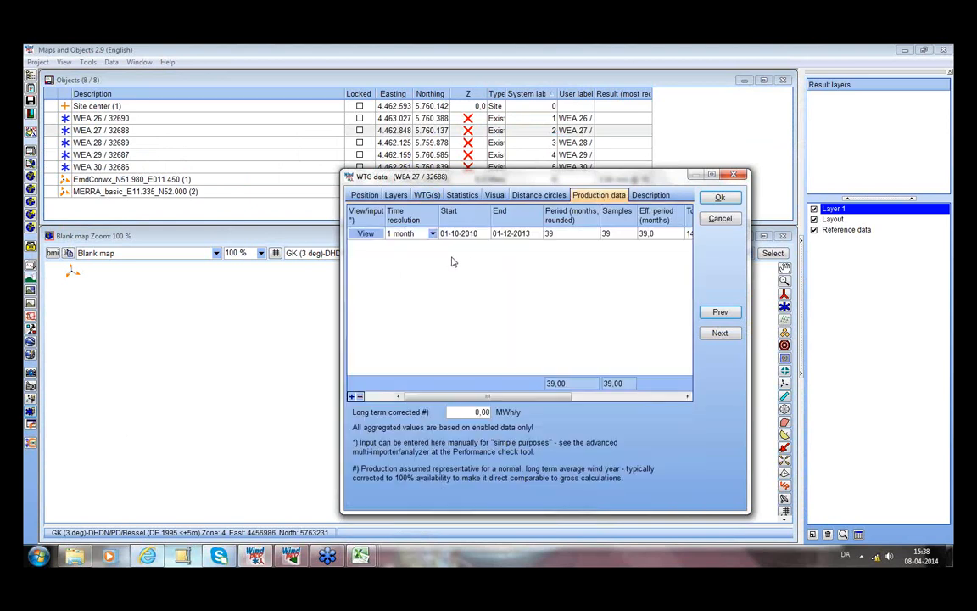
left_click(364, 235)
left_click(364, 235)
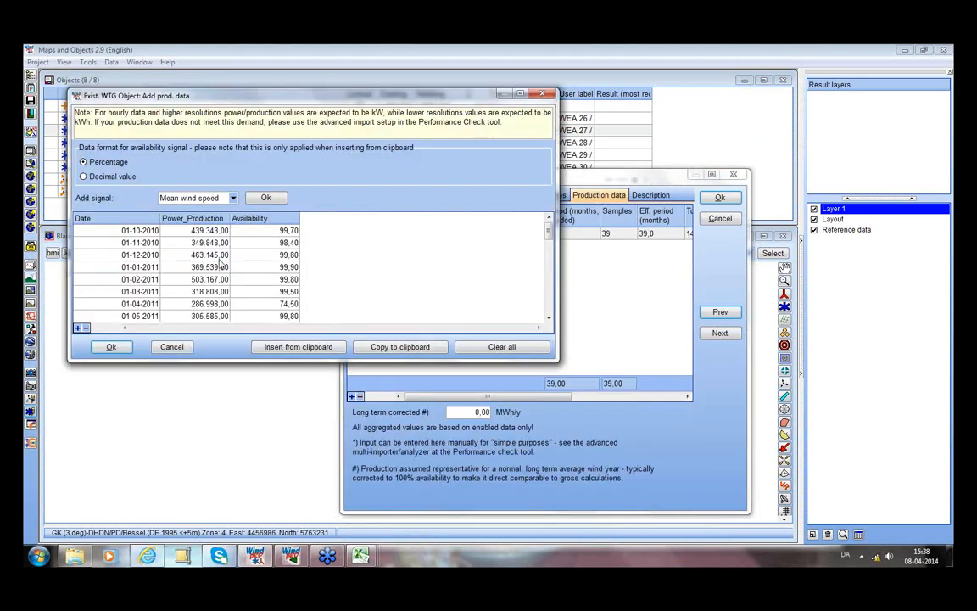
left_click(173, 347)
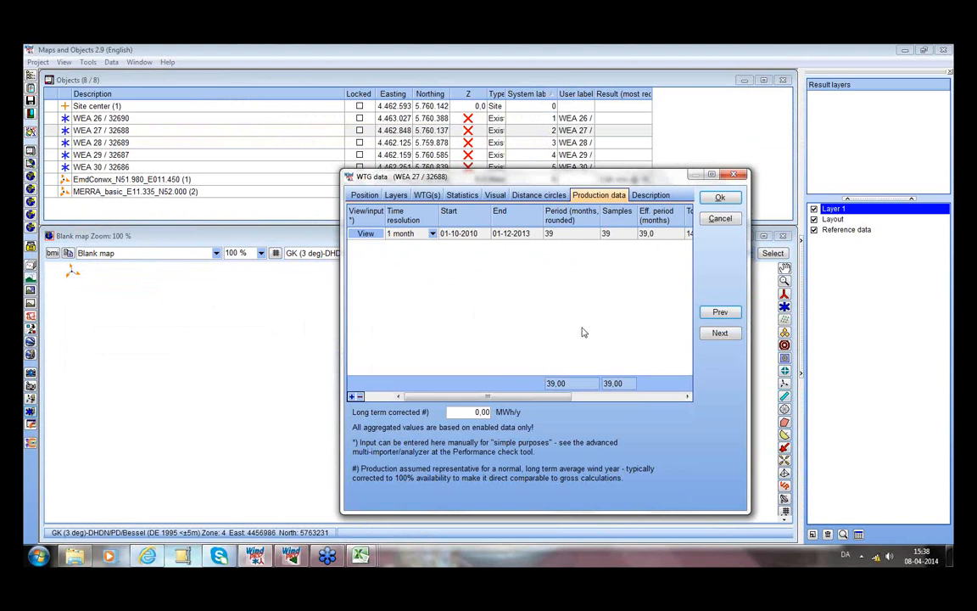
- Copy turbine 4's Reg 16 WCP from Results.xlsx in Excel into WEA 27's annual production statistic in WindPRO, giving 5054 MWh/yr, and confirm
left_click(462, 196)
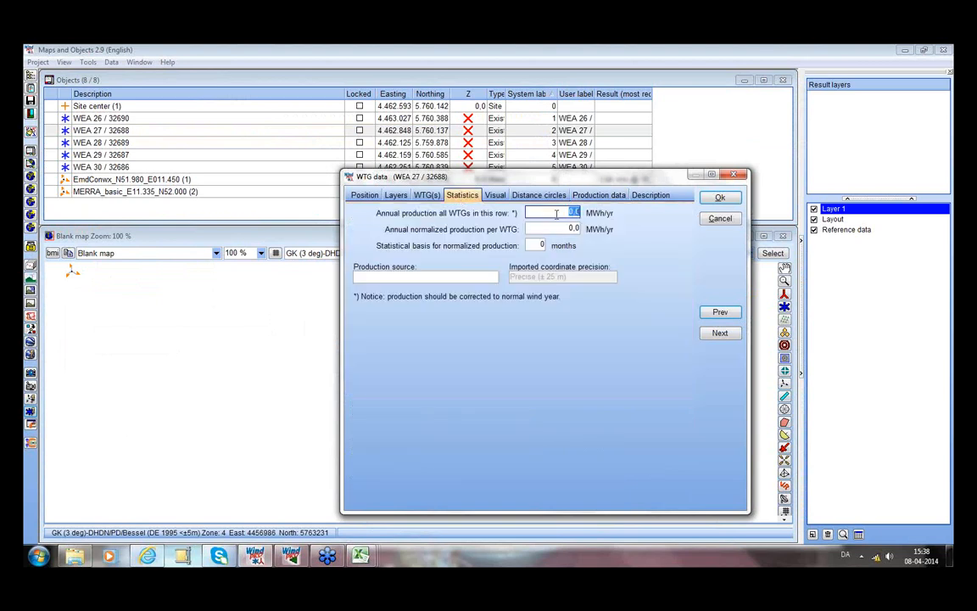
left_click(360, 556)
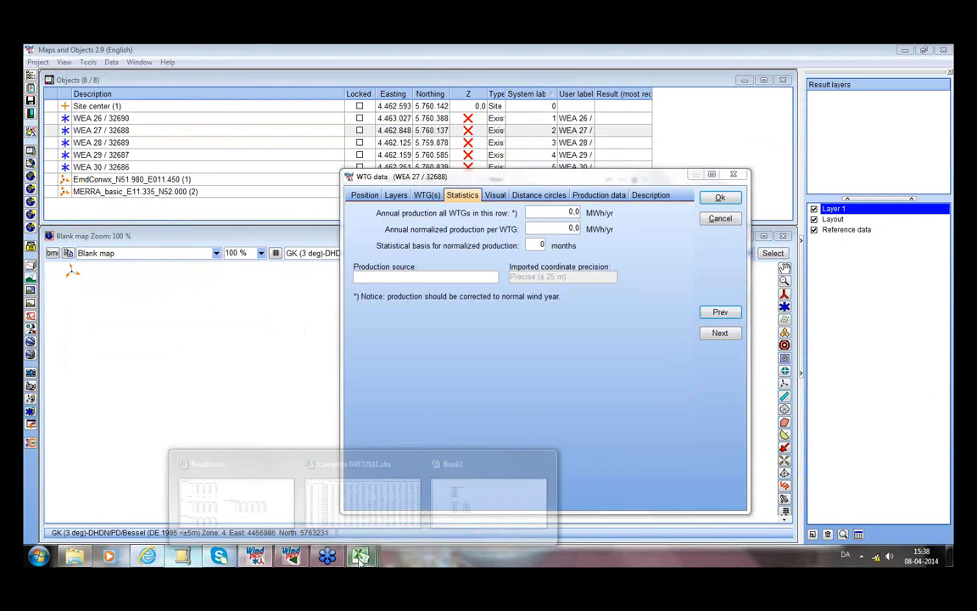
left_click(238, 503)
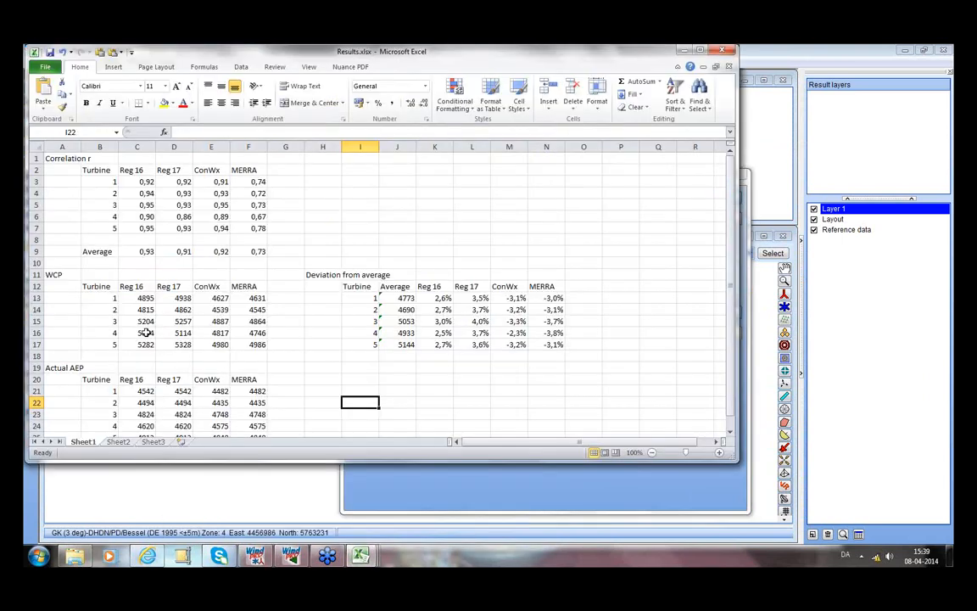
left_click(146, 332)
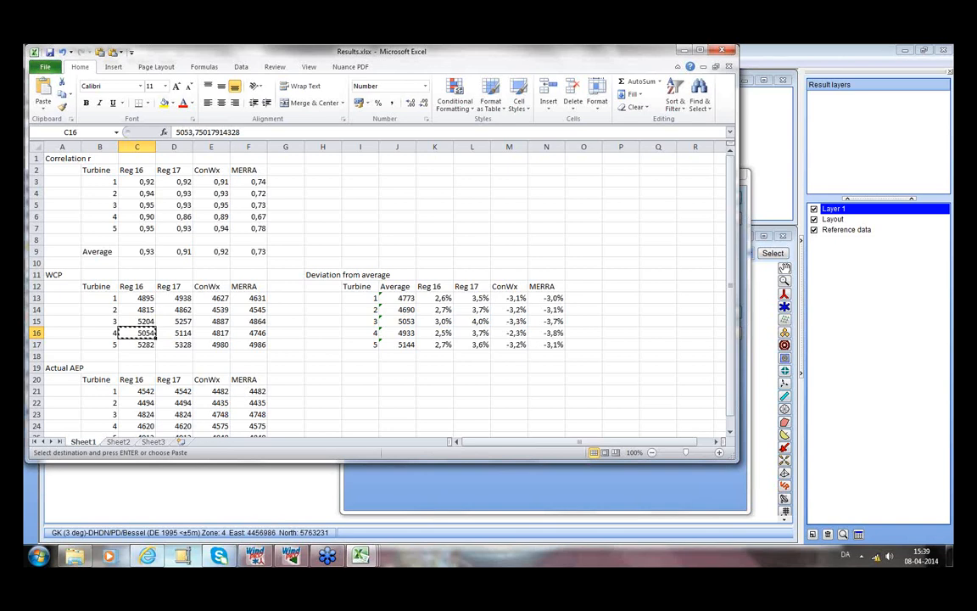
left_click(405, 494)
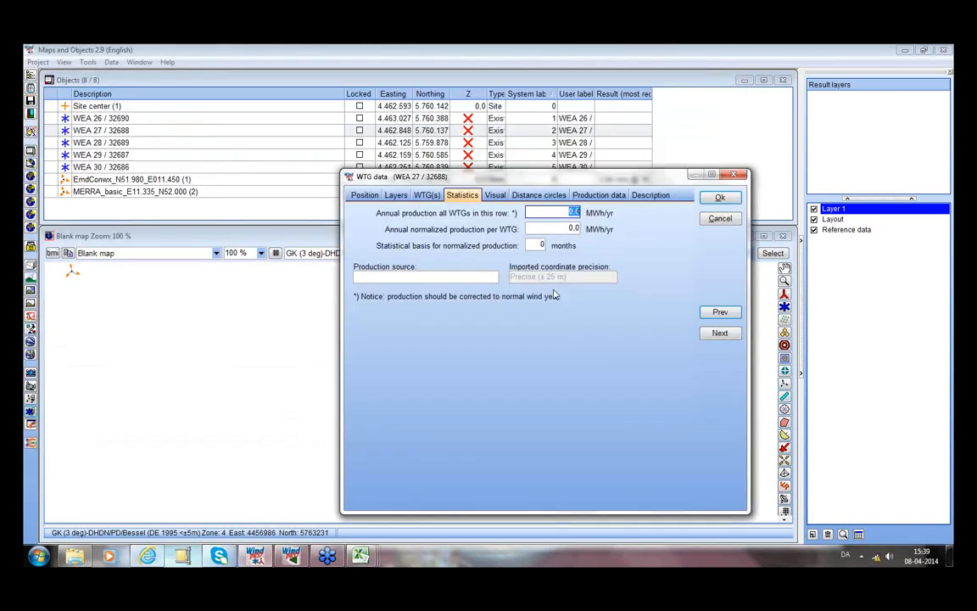
key("ctrl+v")
key("Tab")
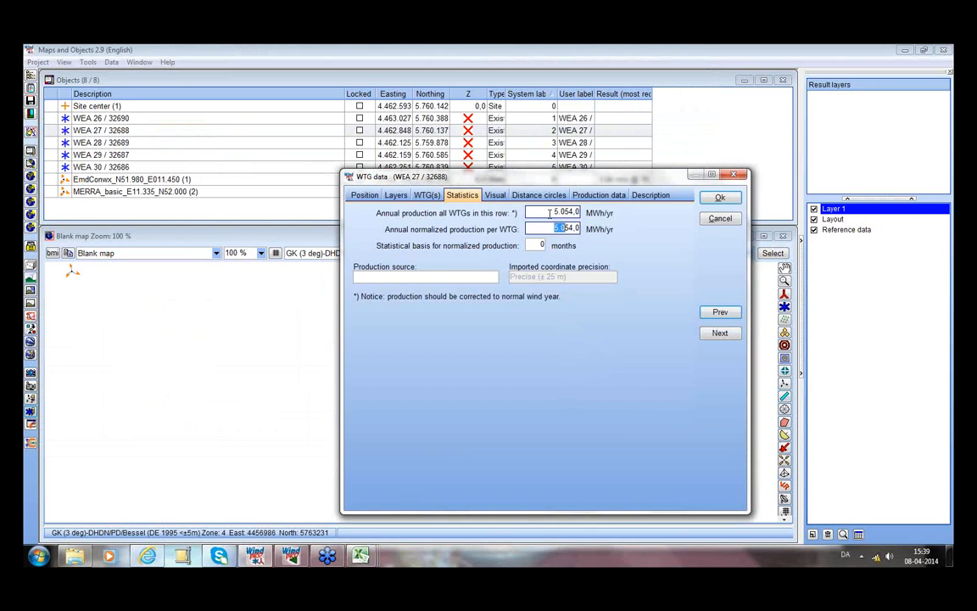
left_click(719, 196)
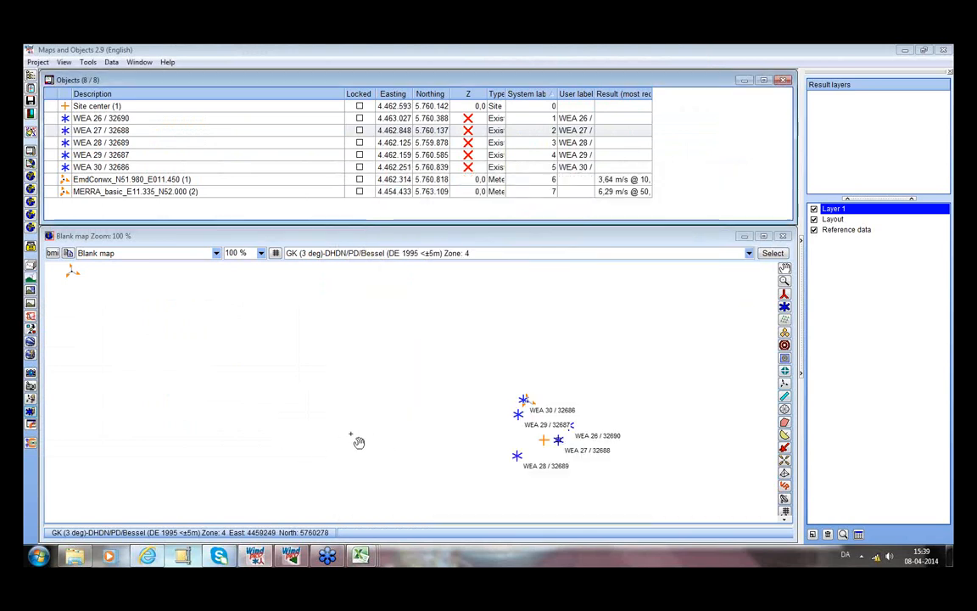
left_click_drag(358, 442, 228, 396)
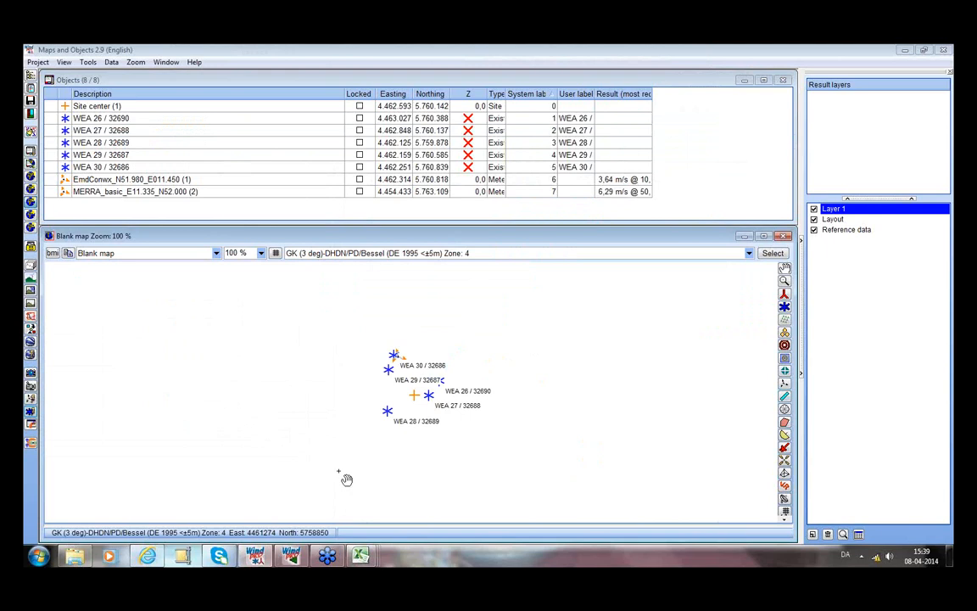